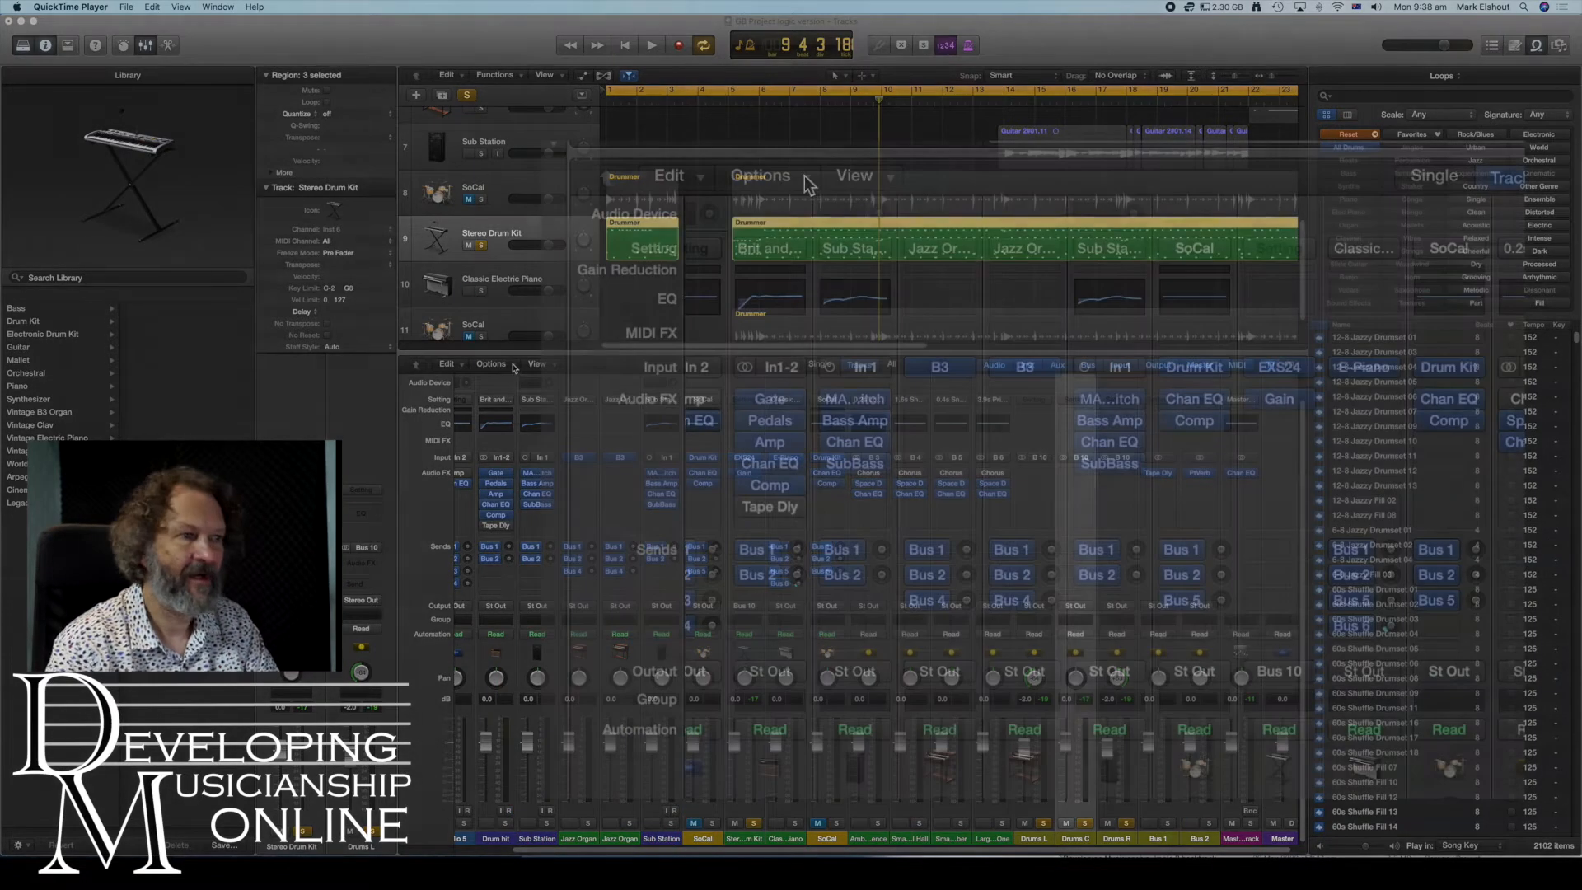
# - Create a new auxiliary channel strip in the mixer and name it Bass
pyautogui.click(513, 368)
pyautogui.click(515, 378)
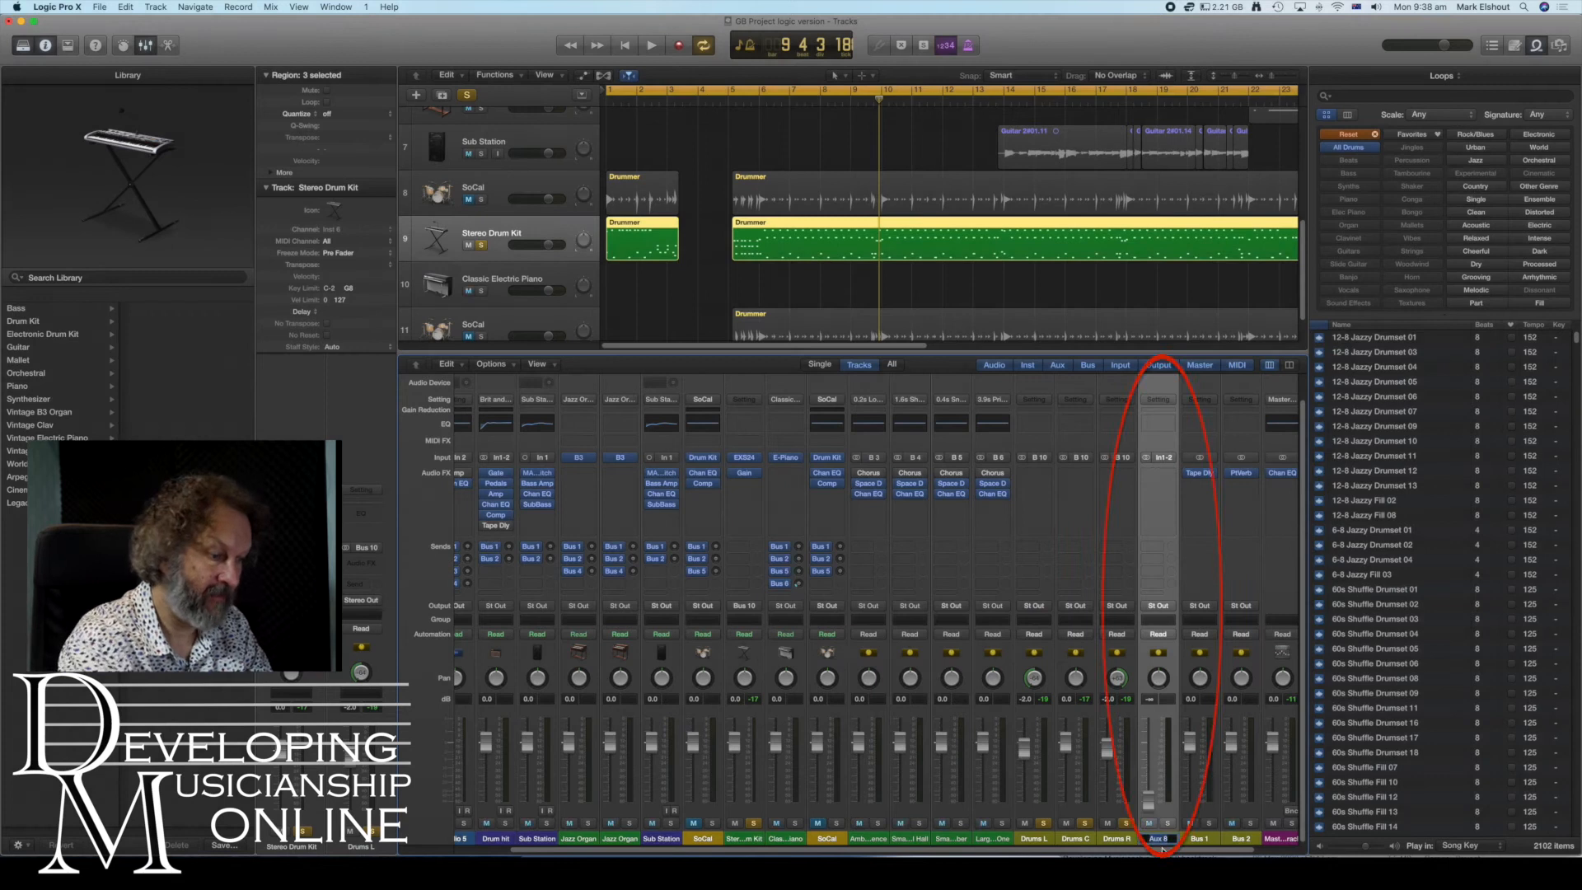
pyautogui.press('Return')
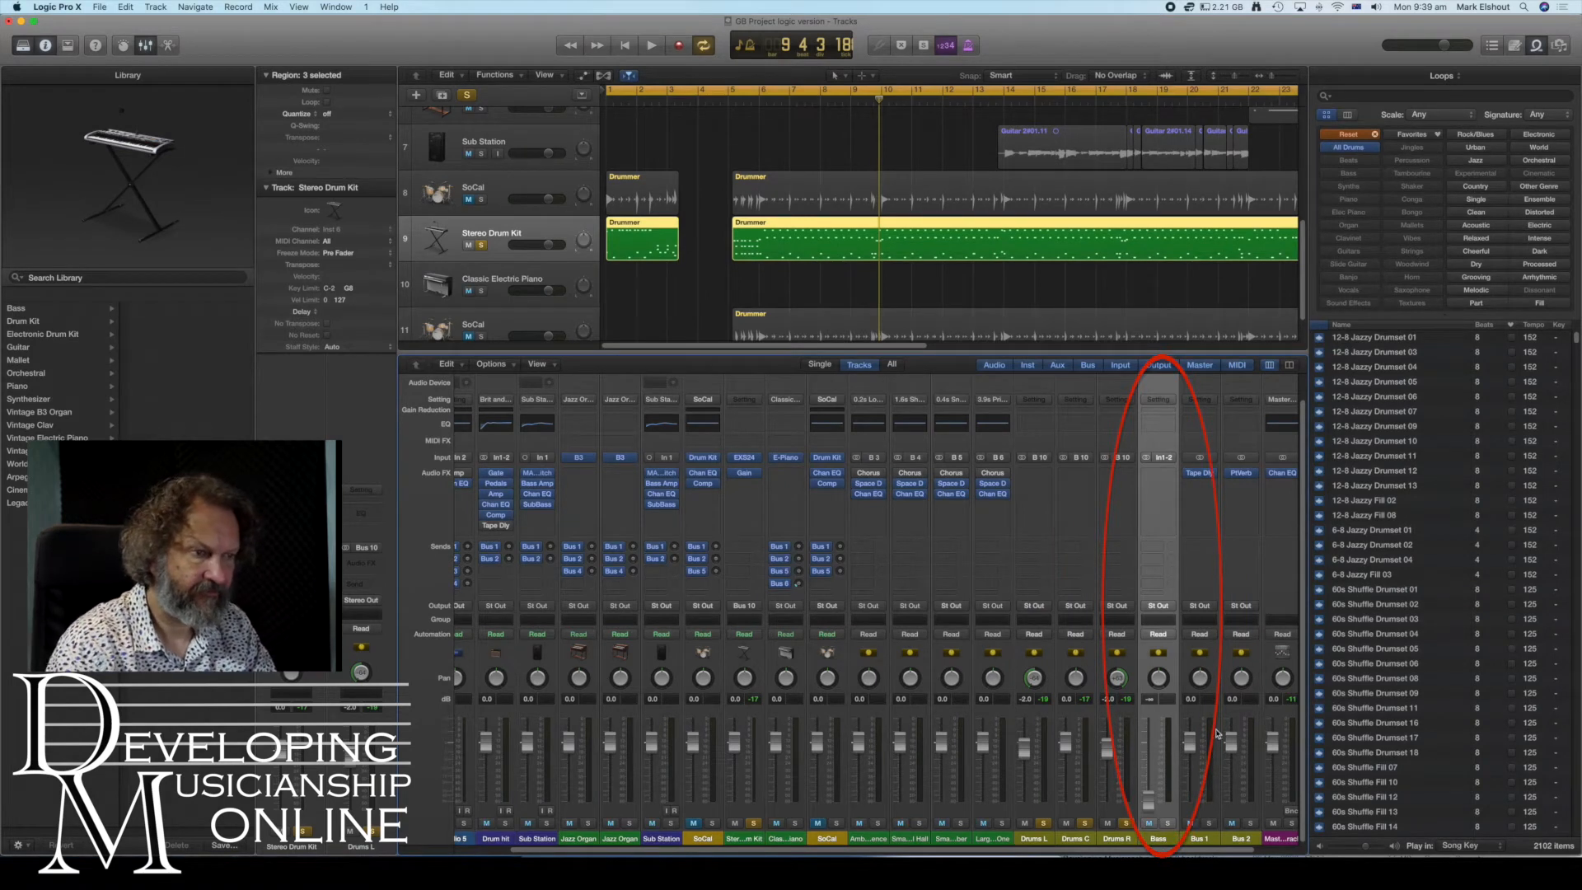
# - Set the Bass aux strip's fader level to 0 dB
pyautogui.doubleClick(1153, 702)
pyautogui.write('0')
pyautogui.press('Return')
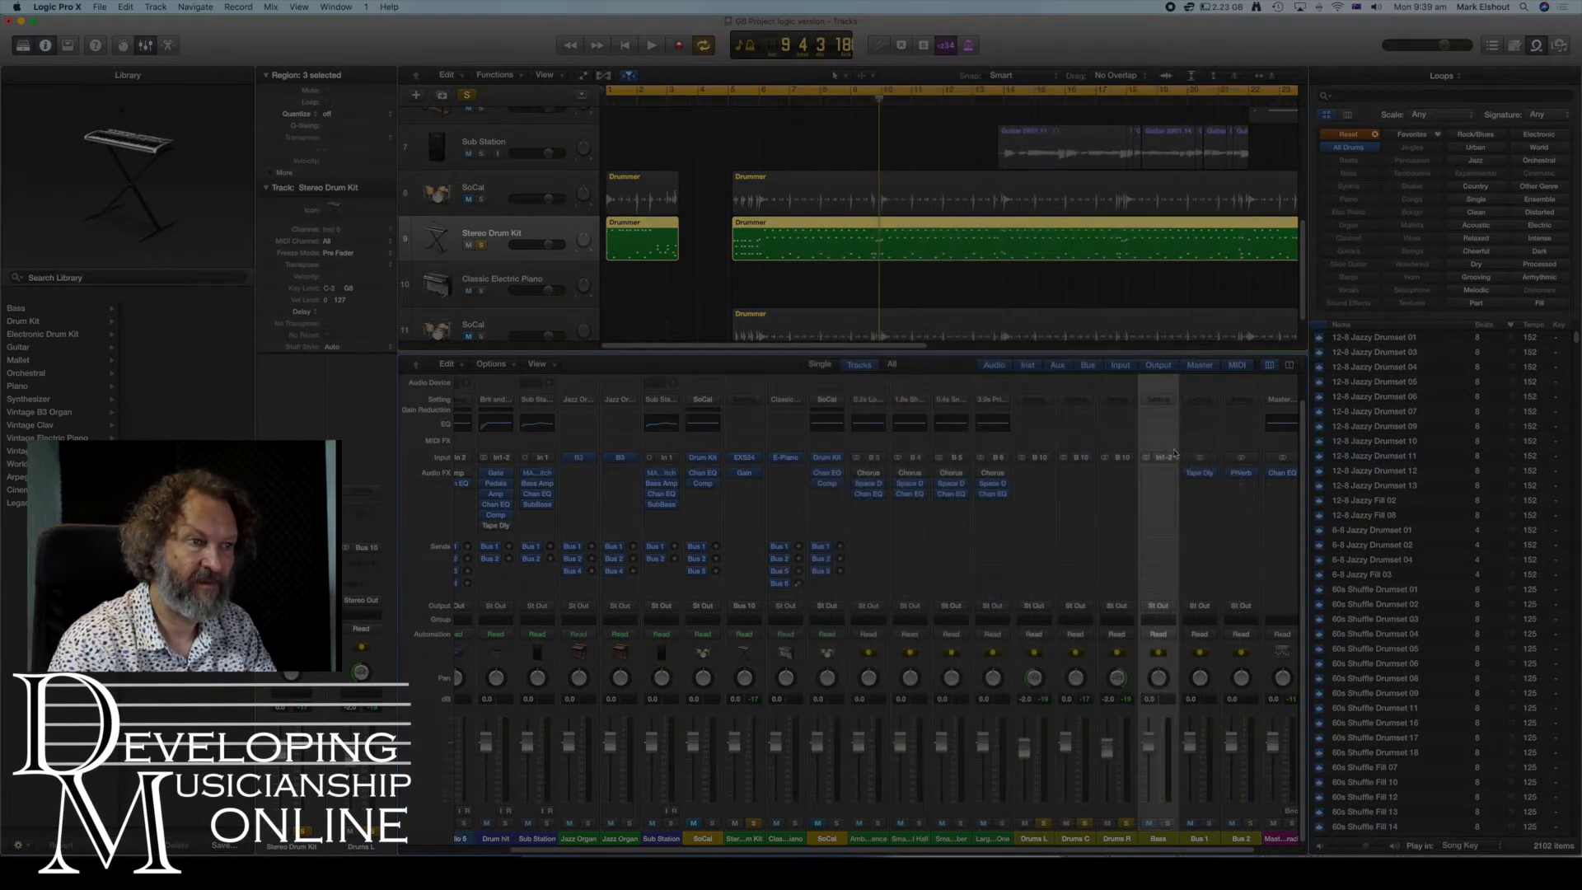
# - Set the Bass aux strip's input to Bus 11
pyautogui.click(1172, 457)
pyautogui.moveTo(1185, 502)
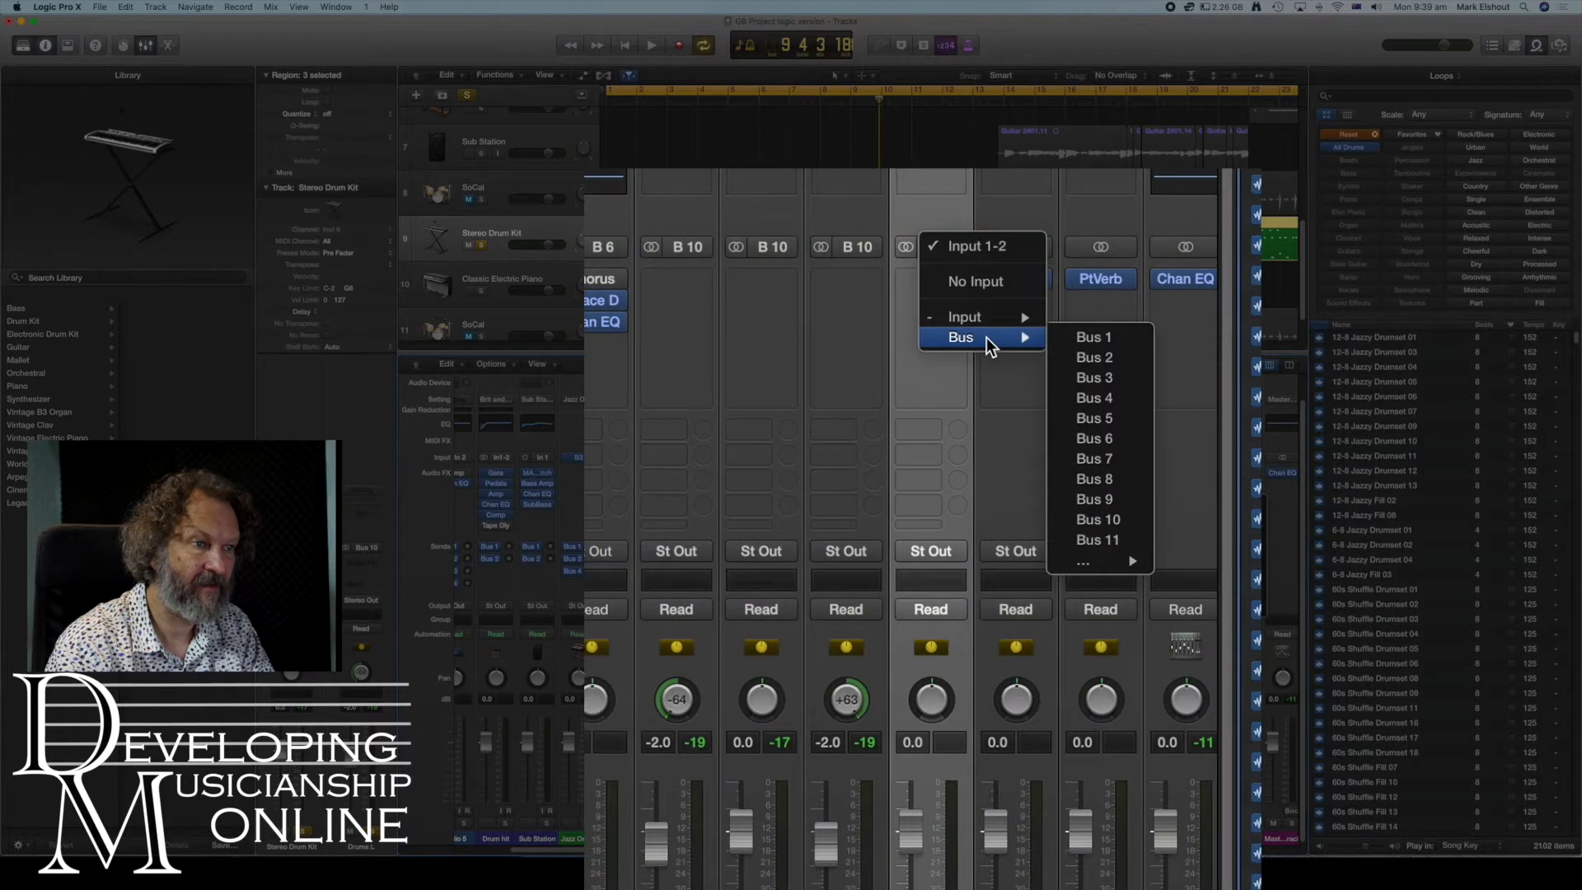
pyautogui.click(1125, 538)
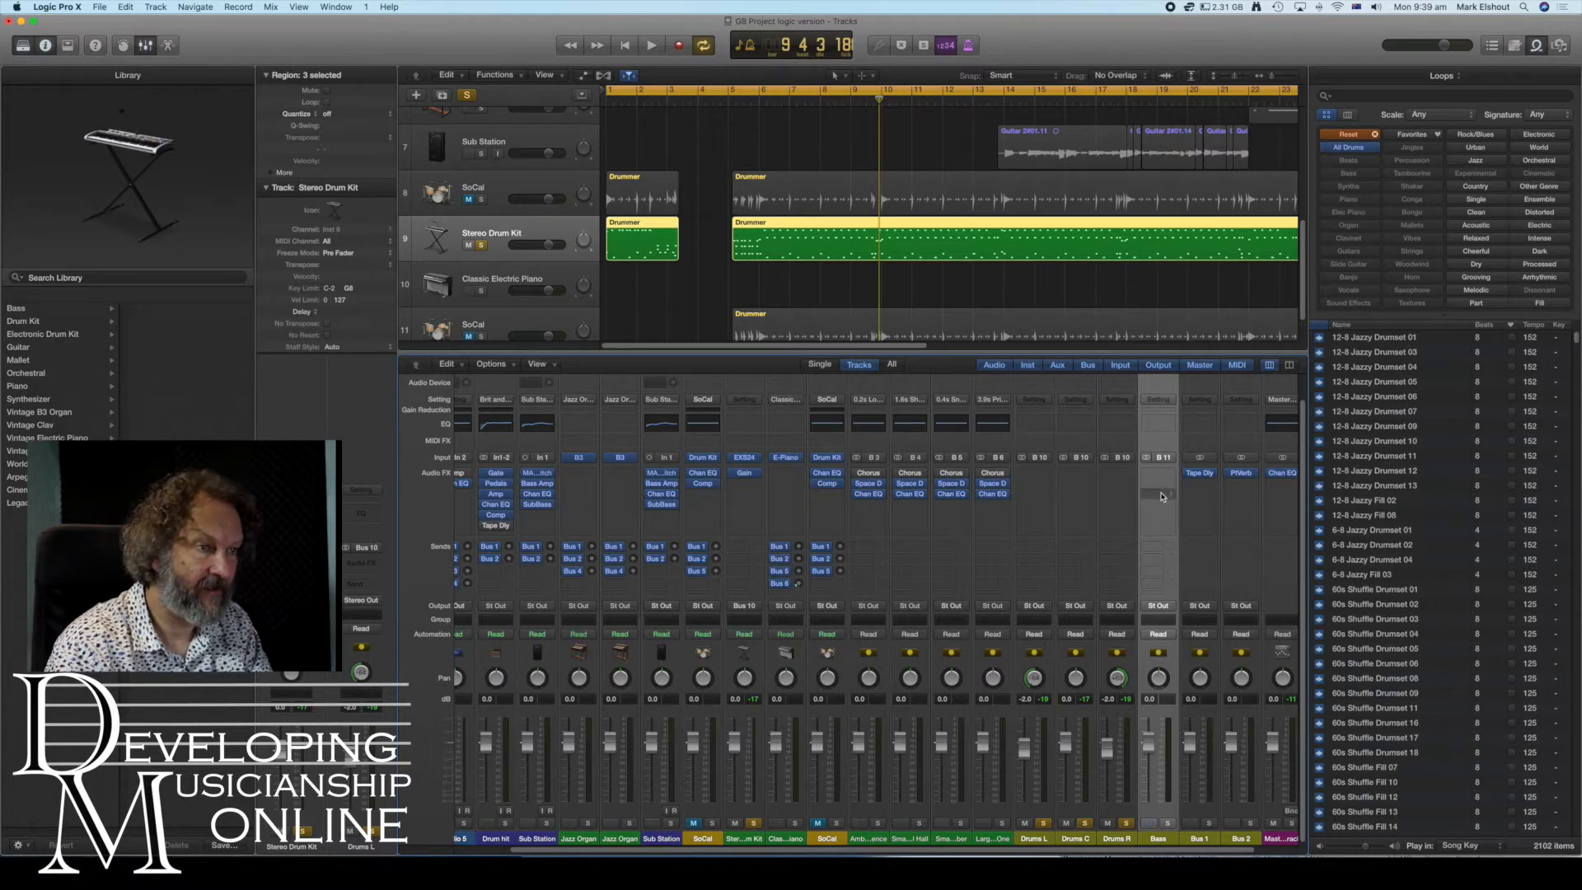
# - Route the outputs of both Sub Station strips to Bus 11
pyautogui.click(537, 606)
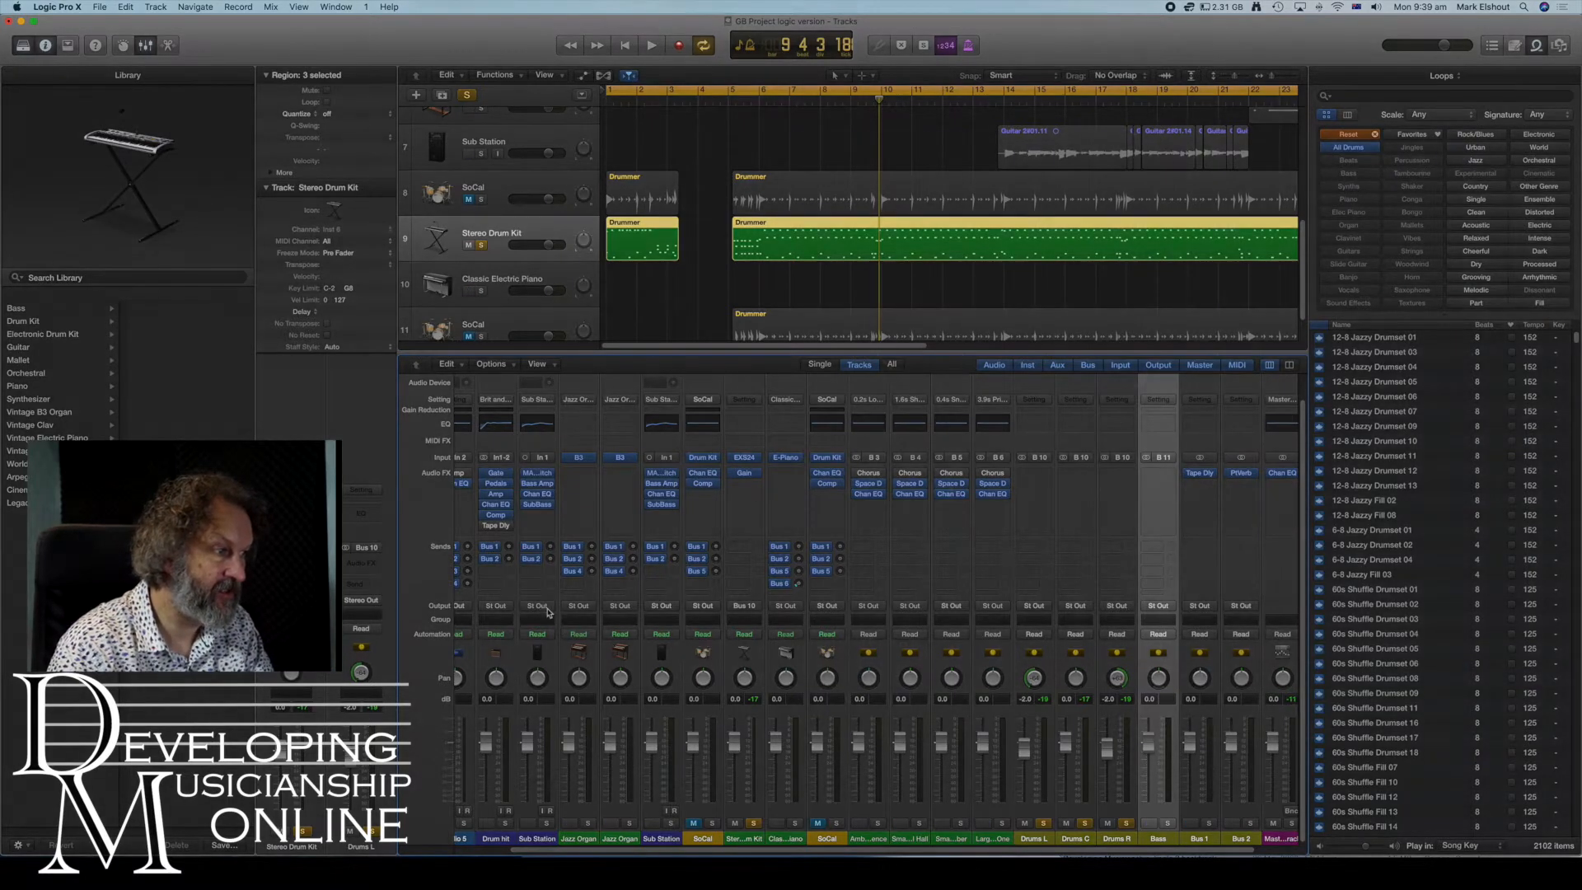
pyautogui.moveTo(907, 318)
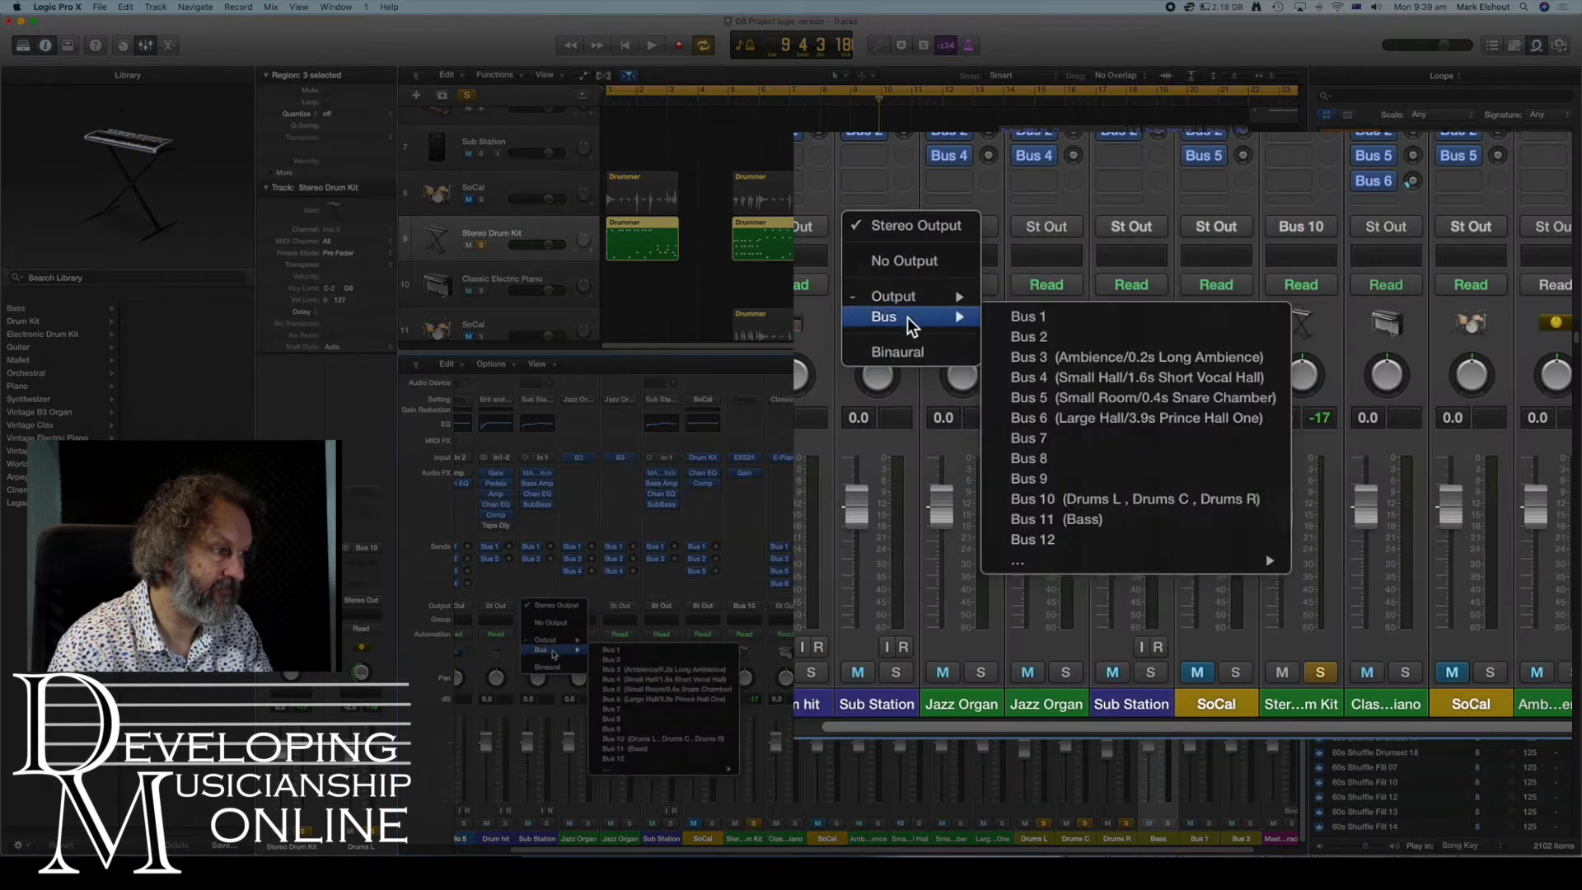
pyautogui.click(1133, 521)
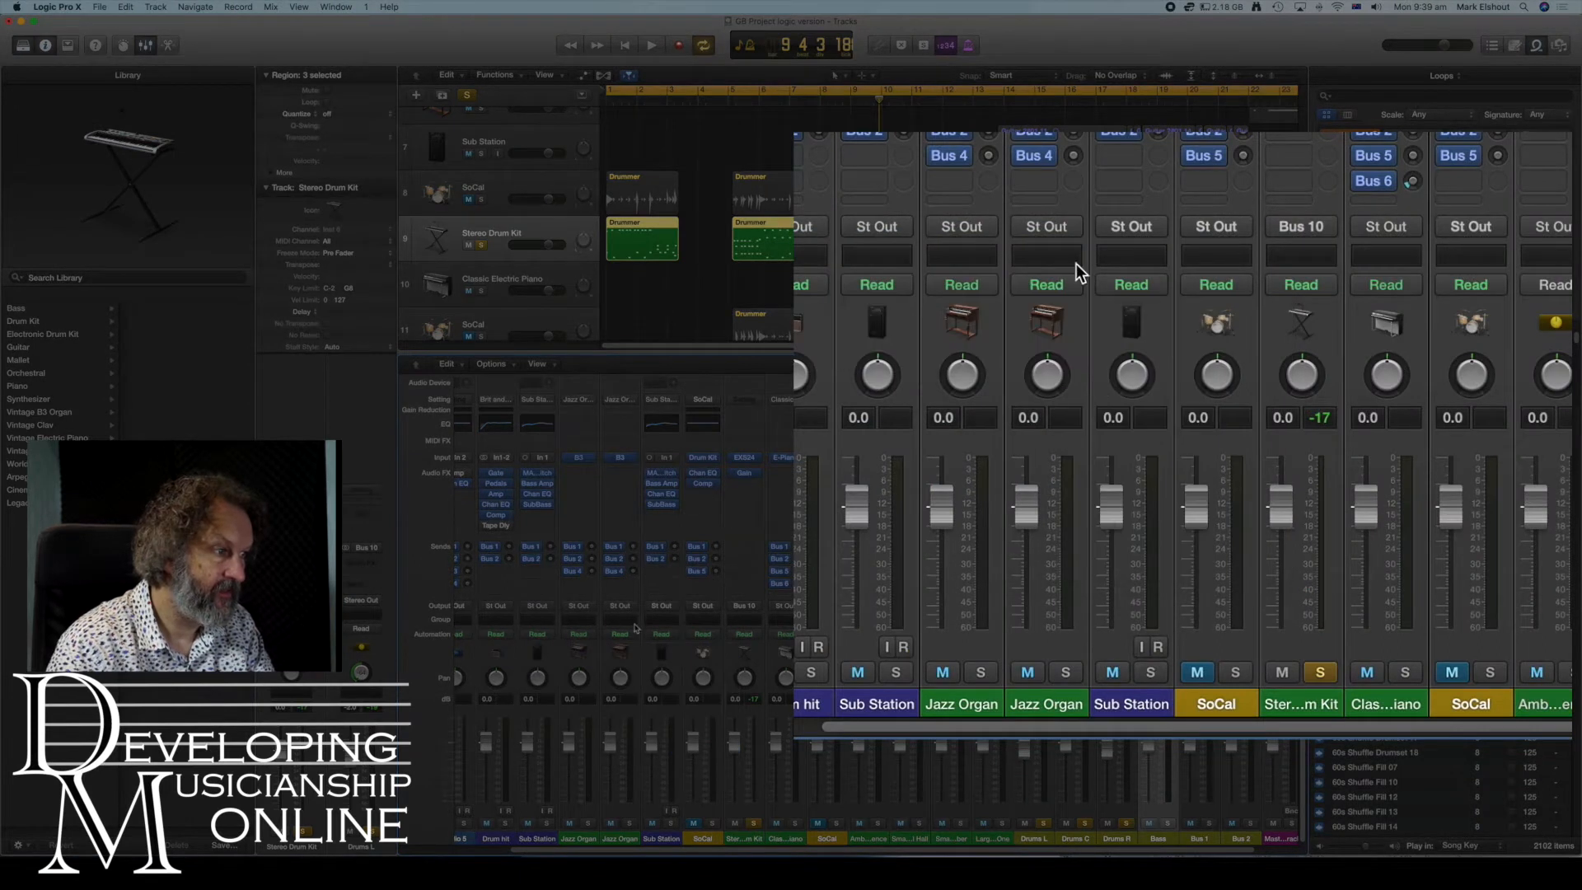
pyautogui.click(1147, 225)
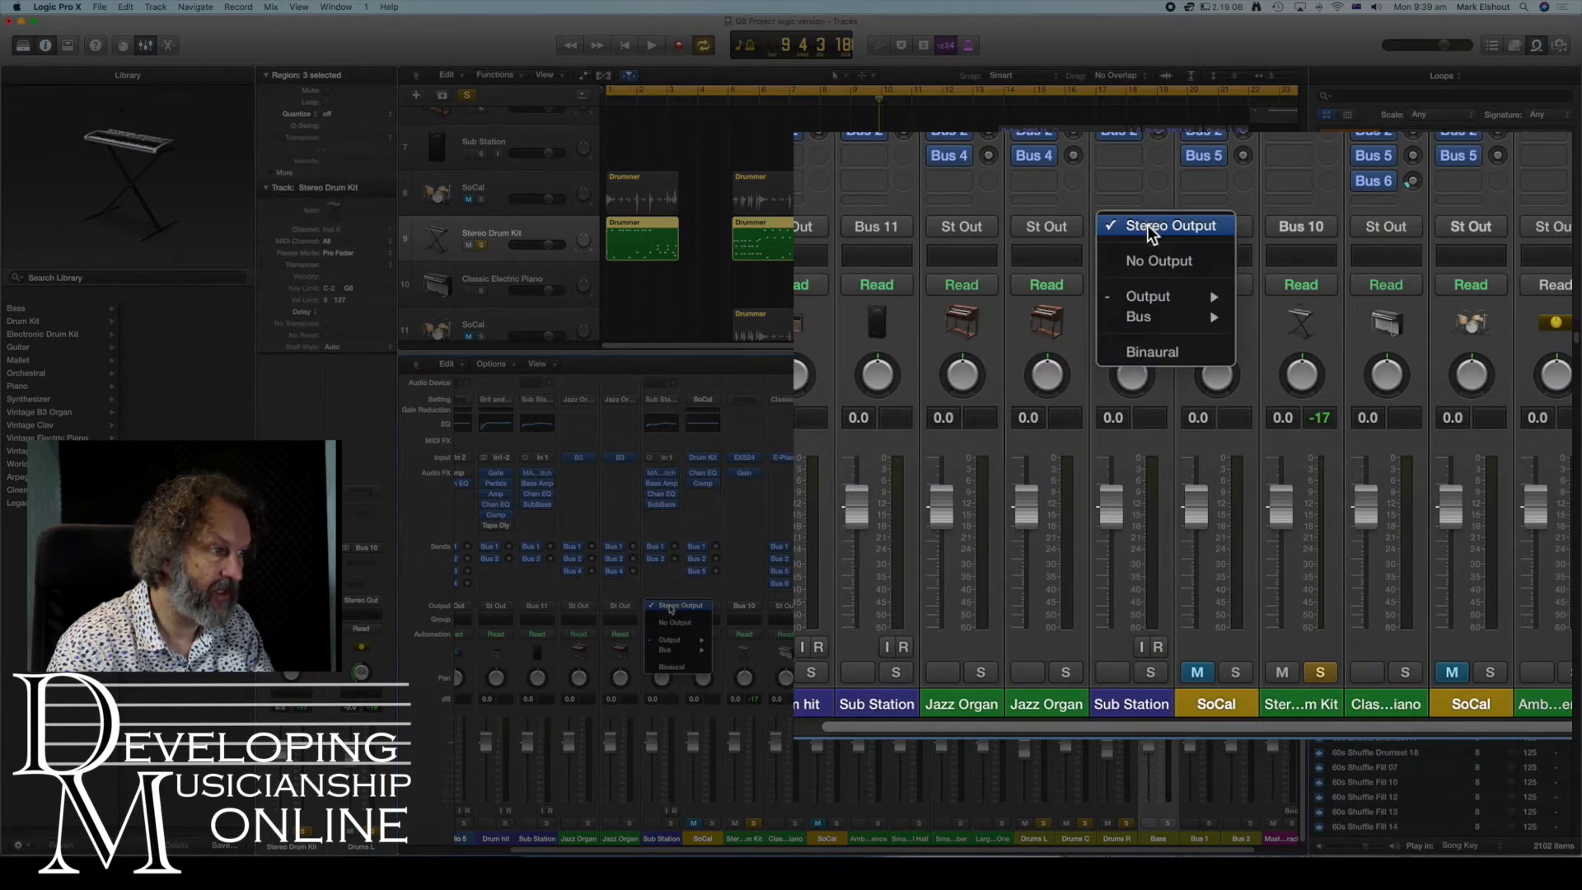
pyautogui.moveTo(1167, 315)
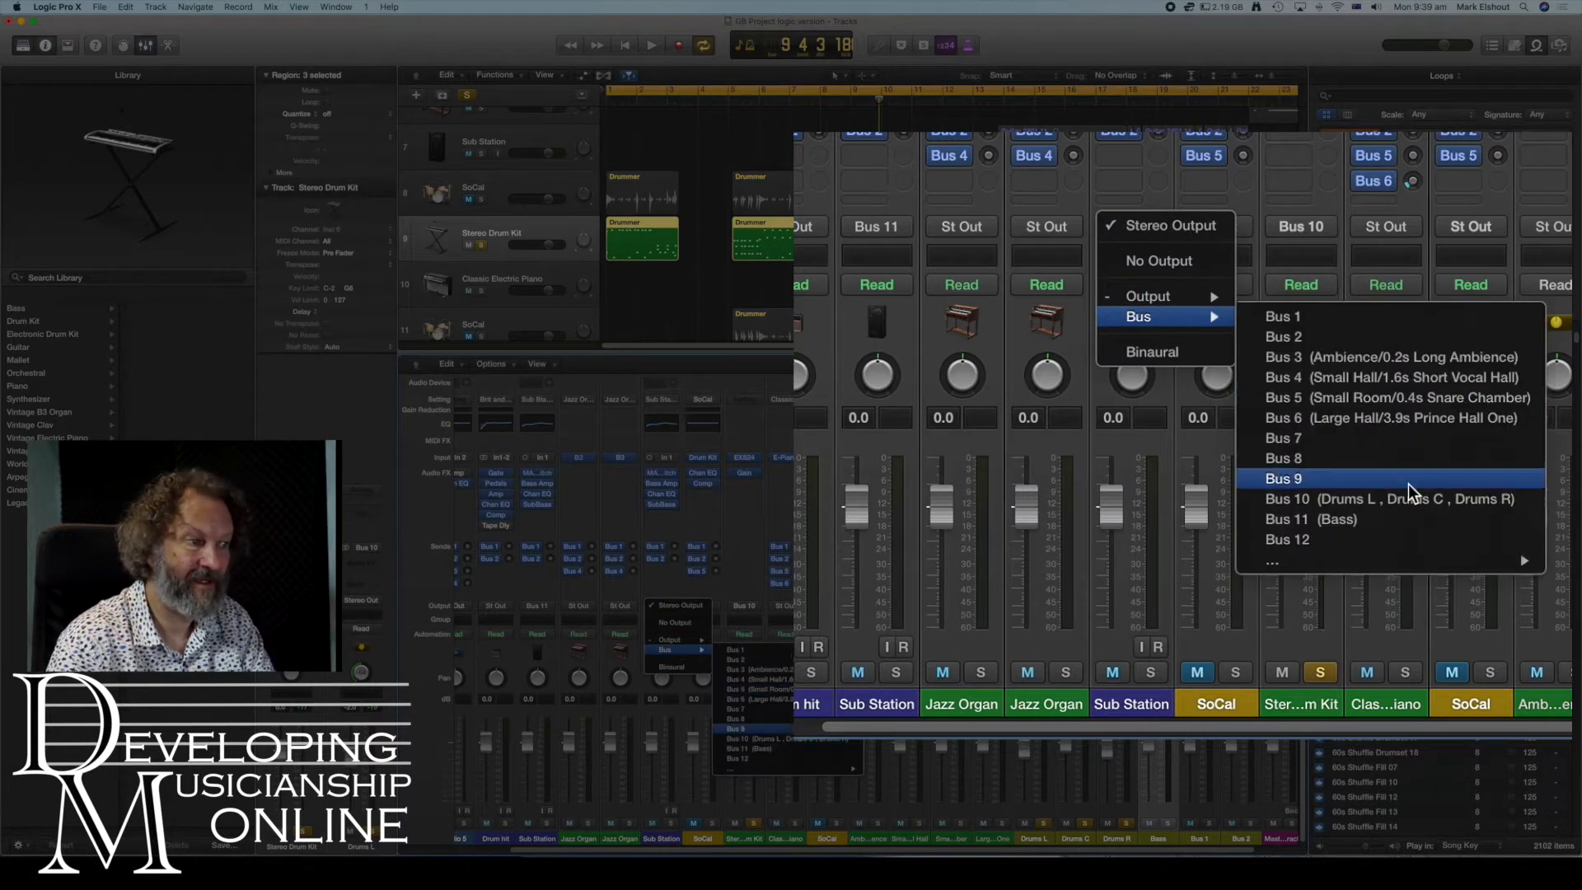
pyautogui.click(797, 755)
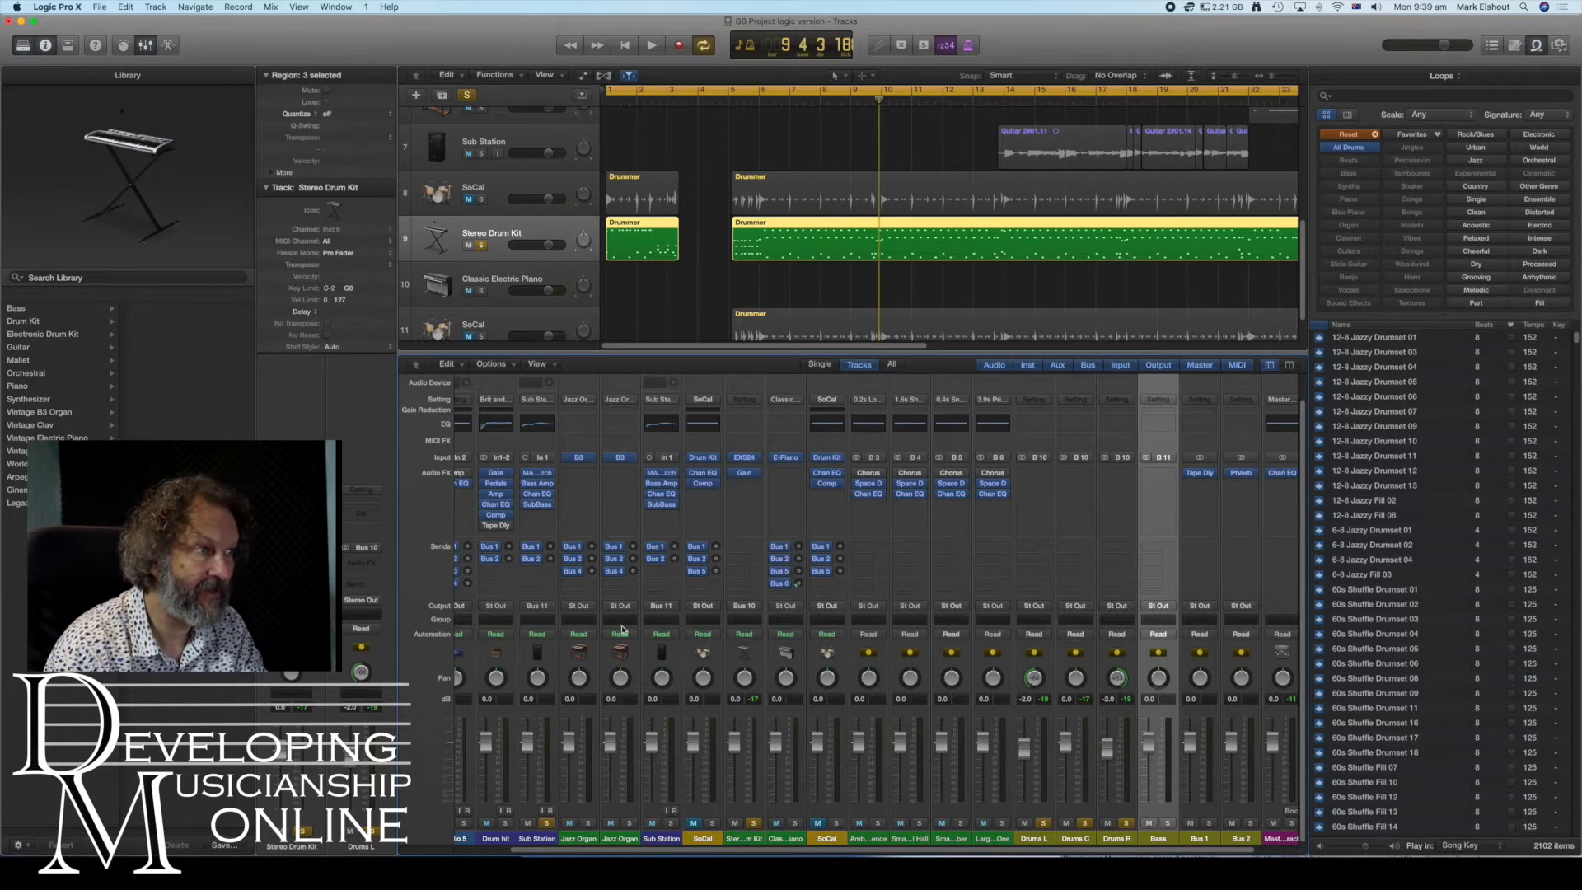
# - Return to the project start and play back to hear the bass through the new aux
pyautogui.click(626, 45)
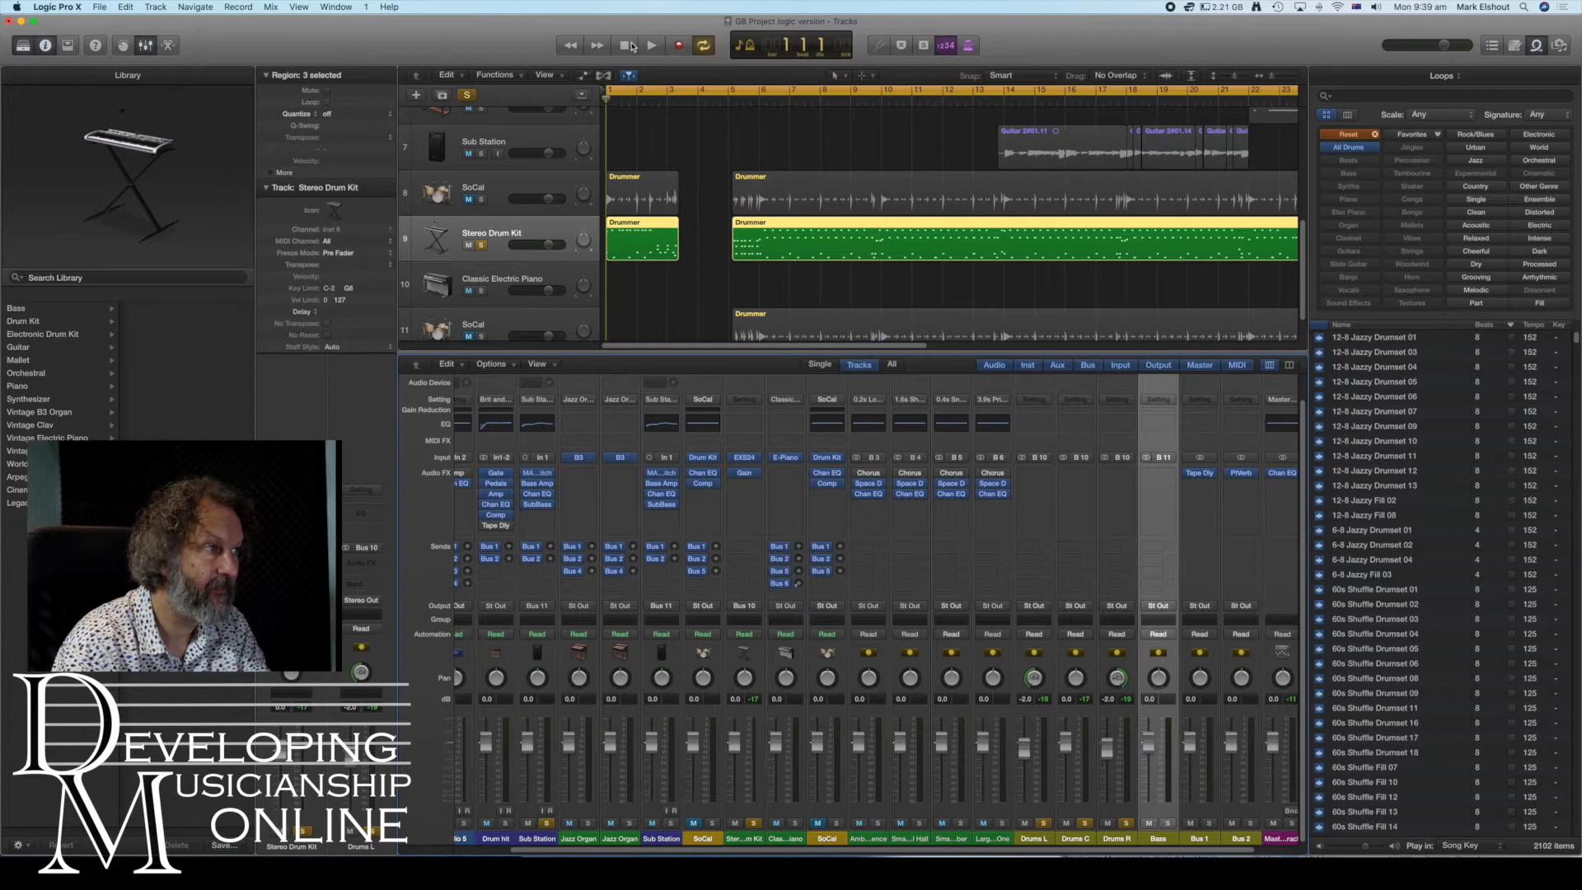
pyautogui.scroll(5, 732, 192)
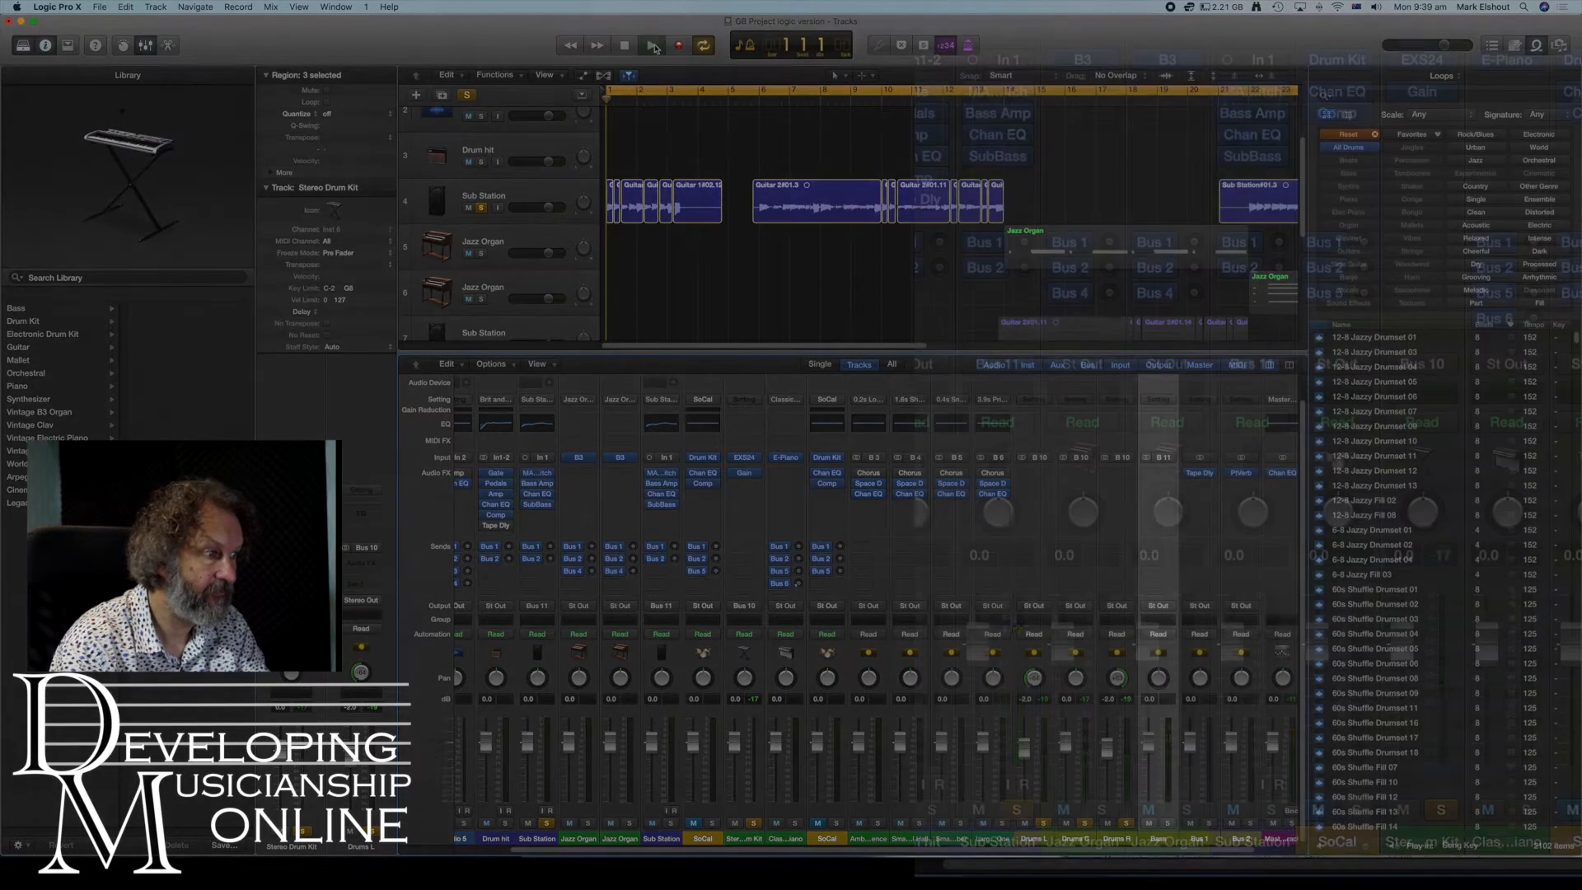
pyautogui.click(652, 46)
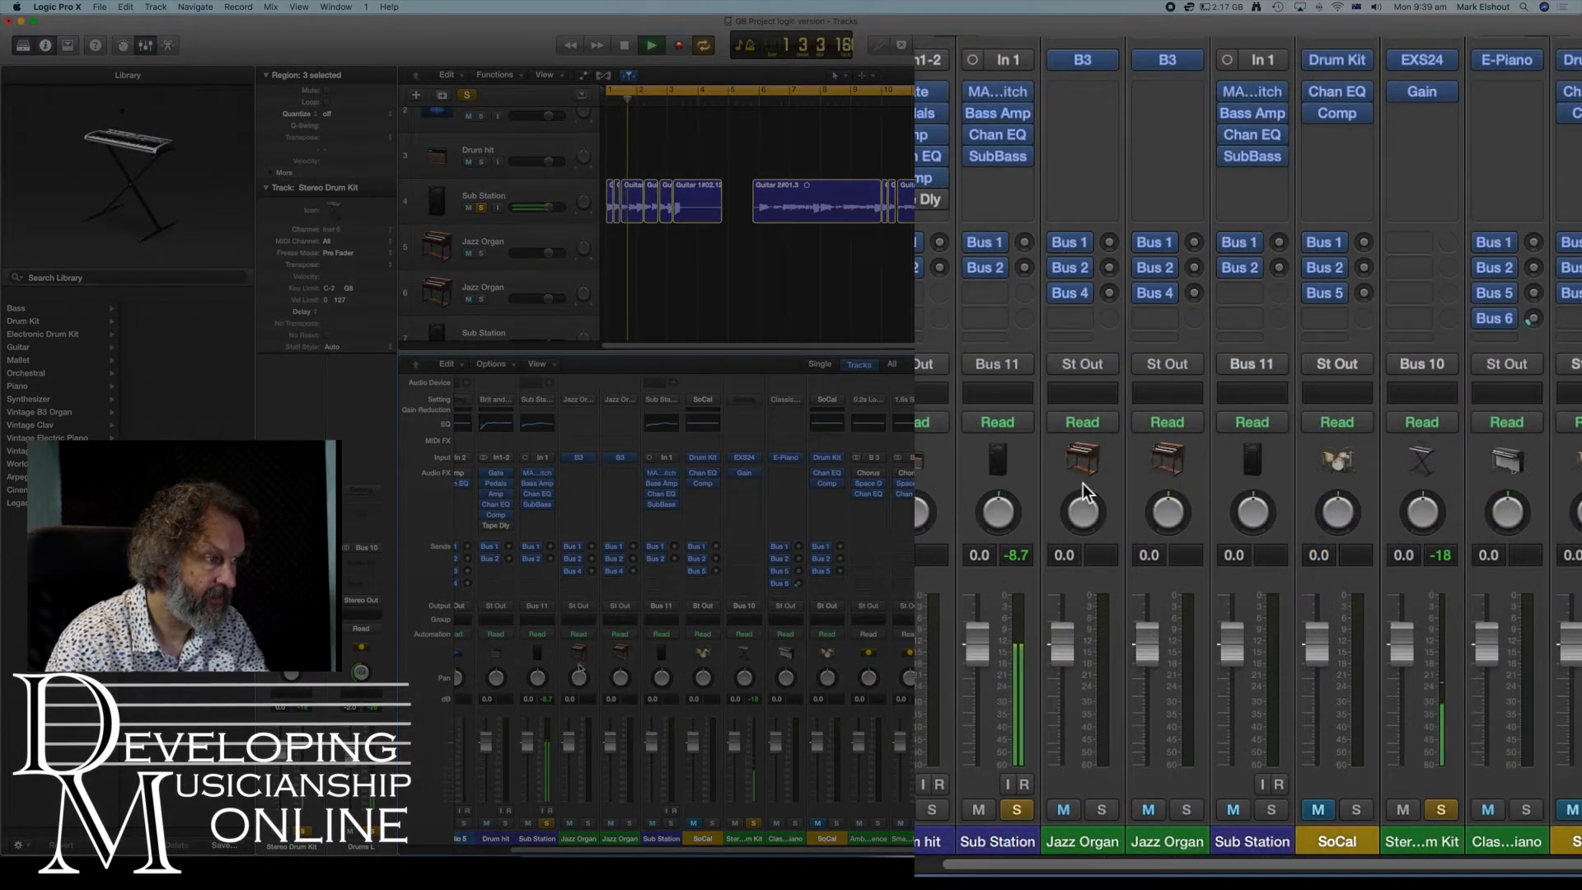
pyautogui.press('space')
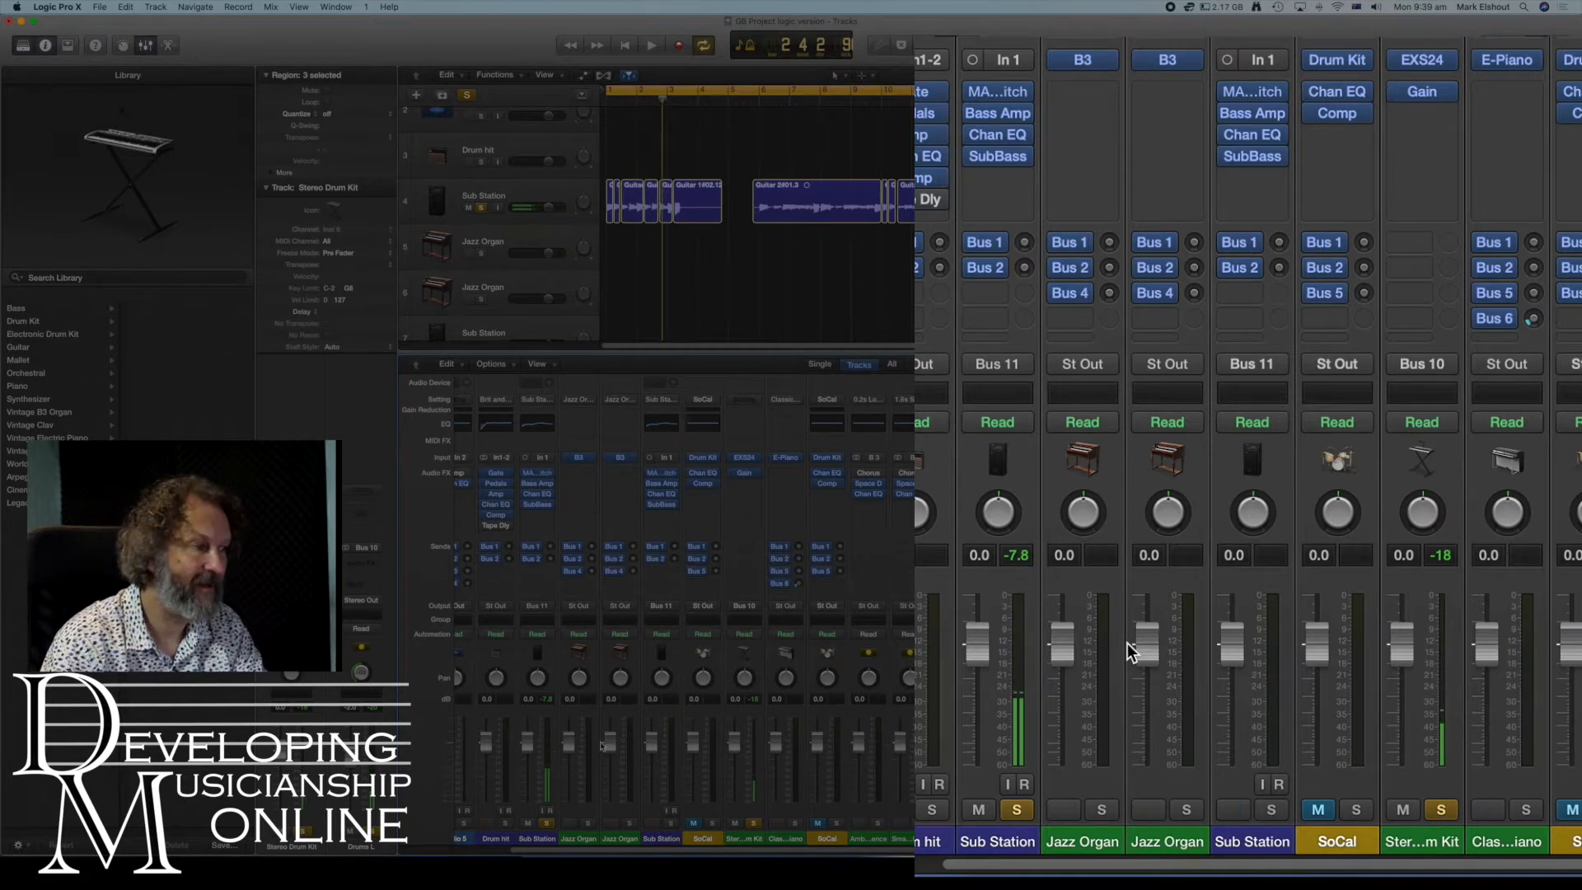
# - Insert a stereo Gain utility plug-in on the Sub Station strip and set its gain to -9.0 dB
pyautogui.click(1025, 176)
pyautogui.moveTo(1080, 435)
pyautogui.moveTo(1195, 451)
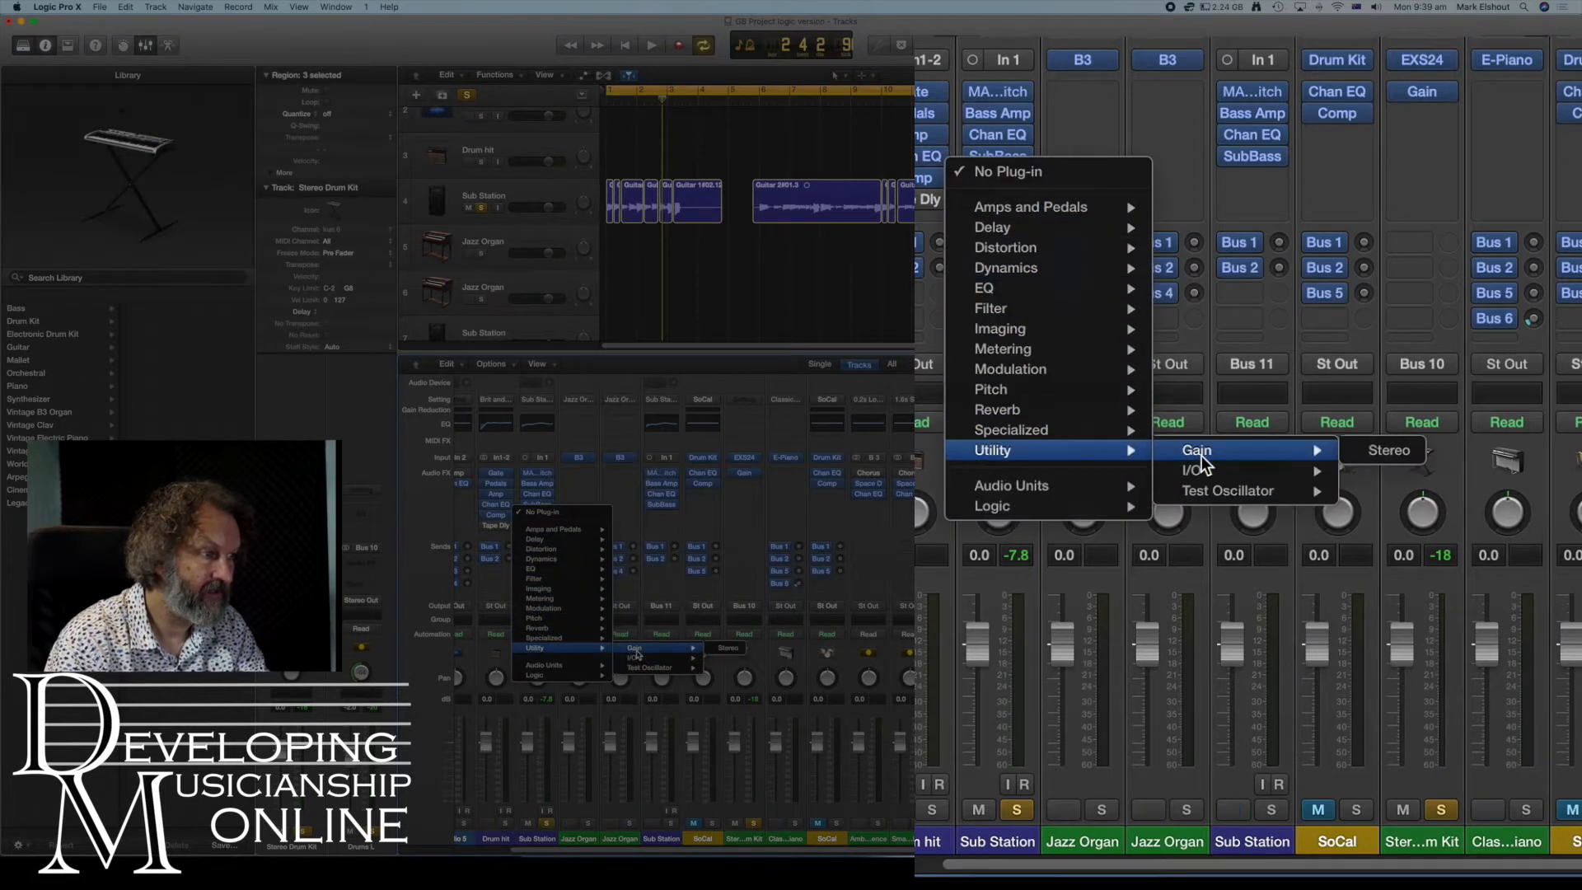
pyautogui.click(1348, 447)
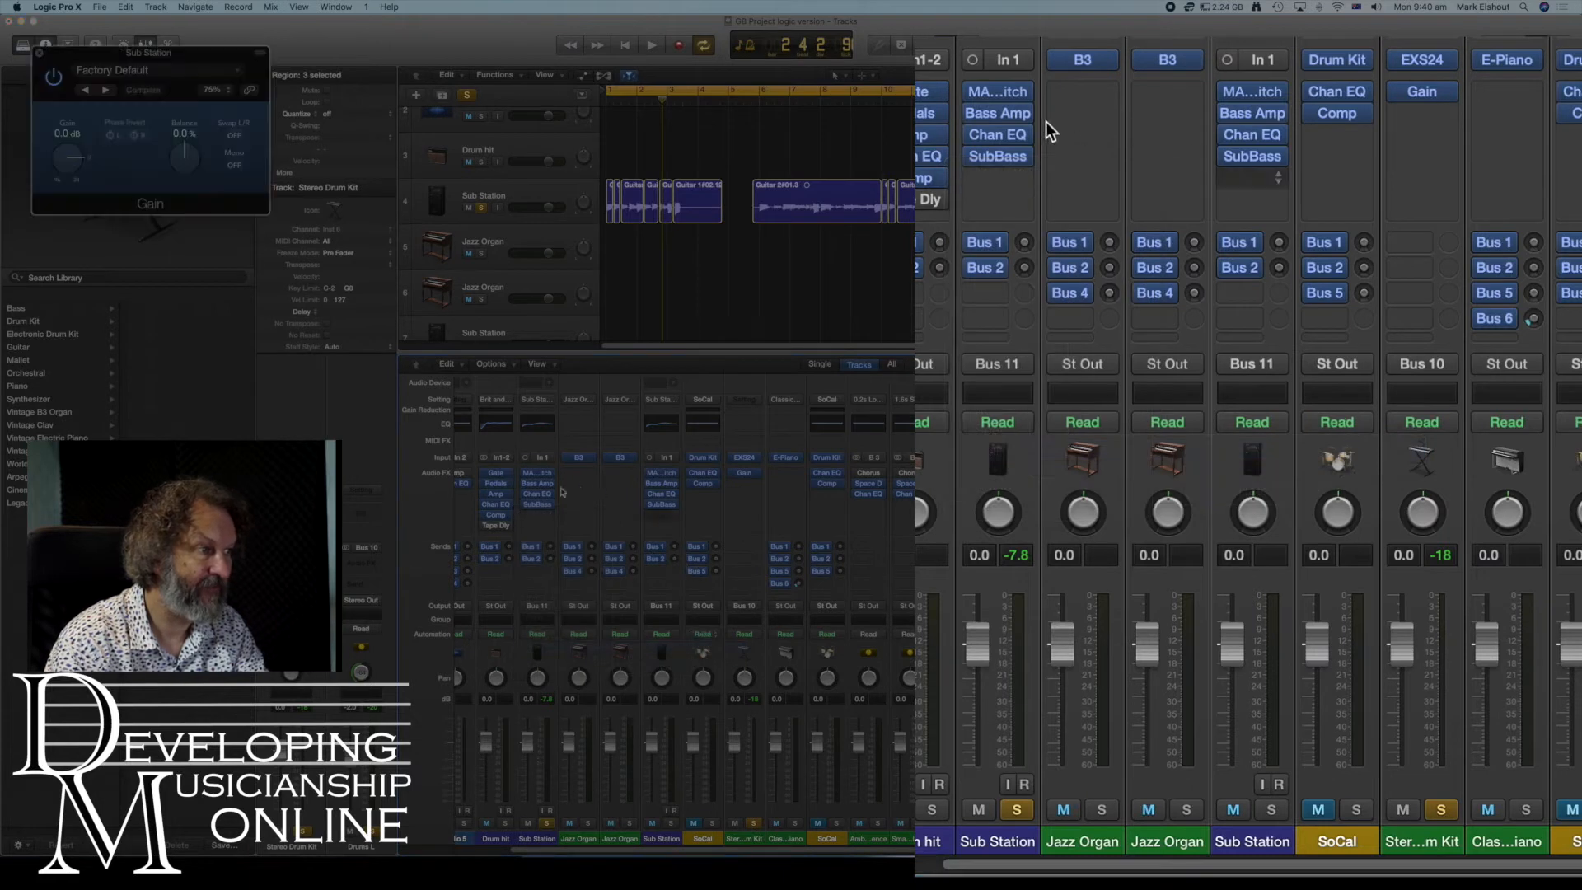
pyautogui.moveTo(571, 579)
pyautogui.mouseDown()
pyautogui.moveTo(566, 608)
pyautogui.moveTo(562, 594)
pyautogui.mouseUp()
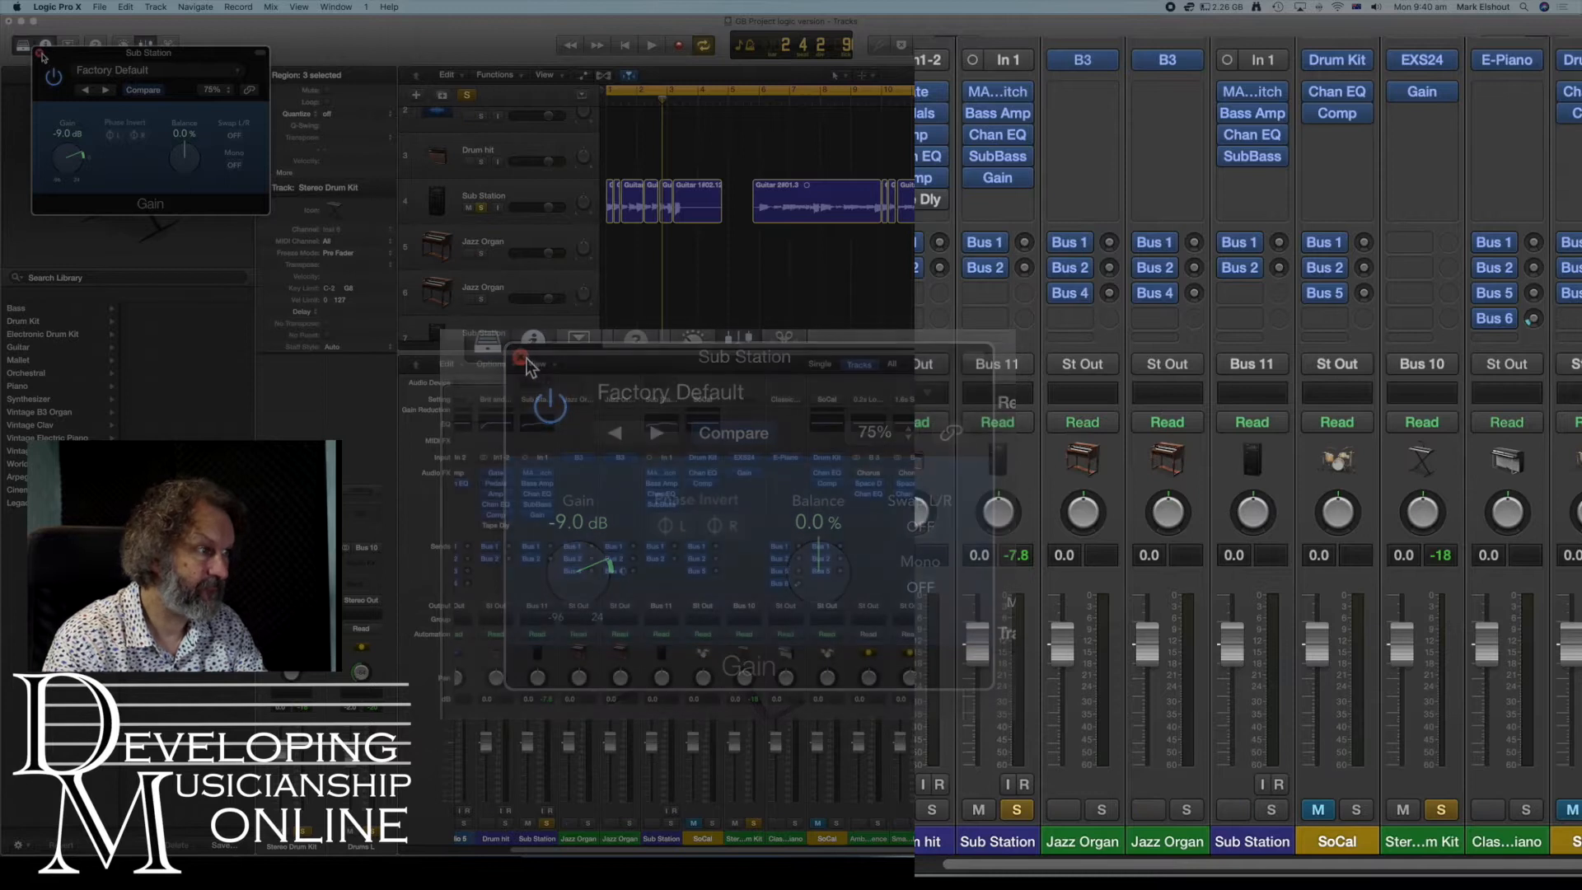
pyautogui.click(537, 515)
# - Move the Gain plug-in to the top insert slot and copy it onto the second Sub Station strip
pyautogui.moveTo(1002, 175); pyautogui.dragTo(1001, 83)
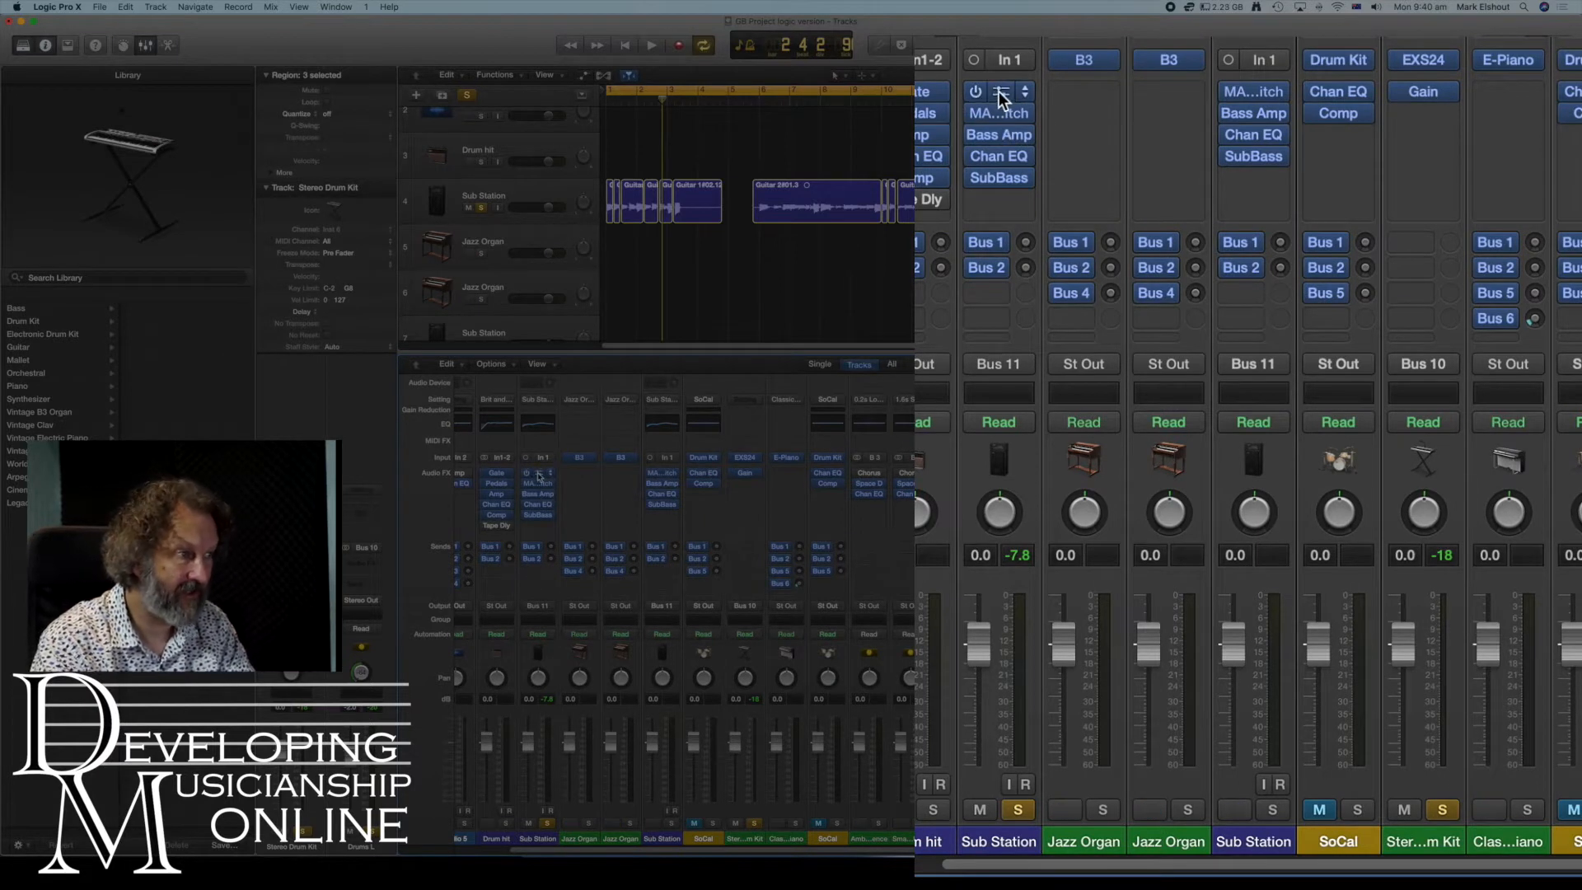
pyautogui.moveTo(999, 91); pyautogui.dragTo(1255, 84)
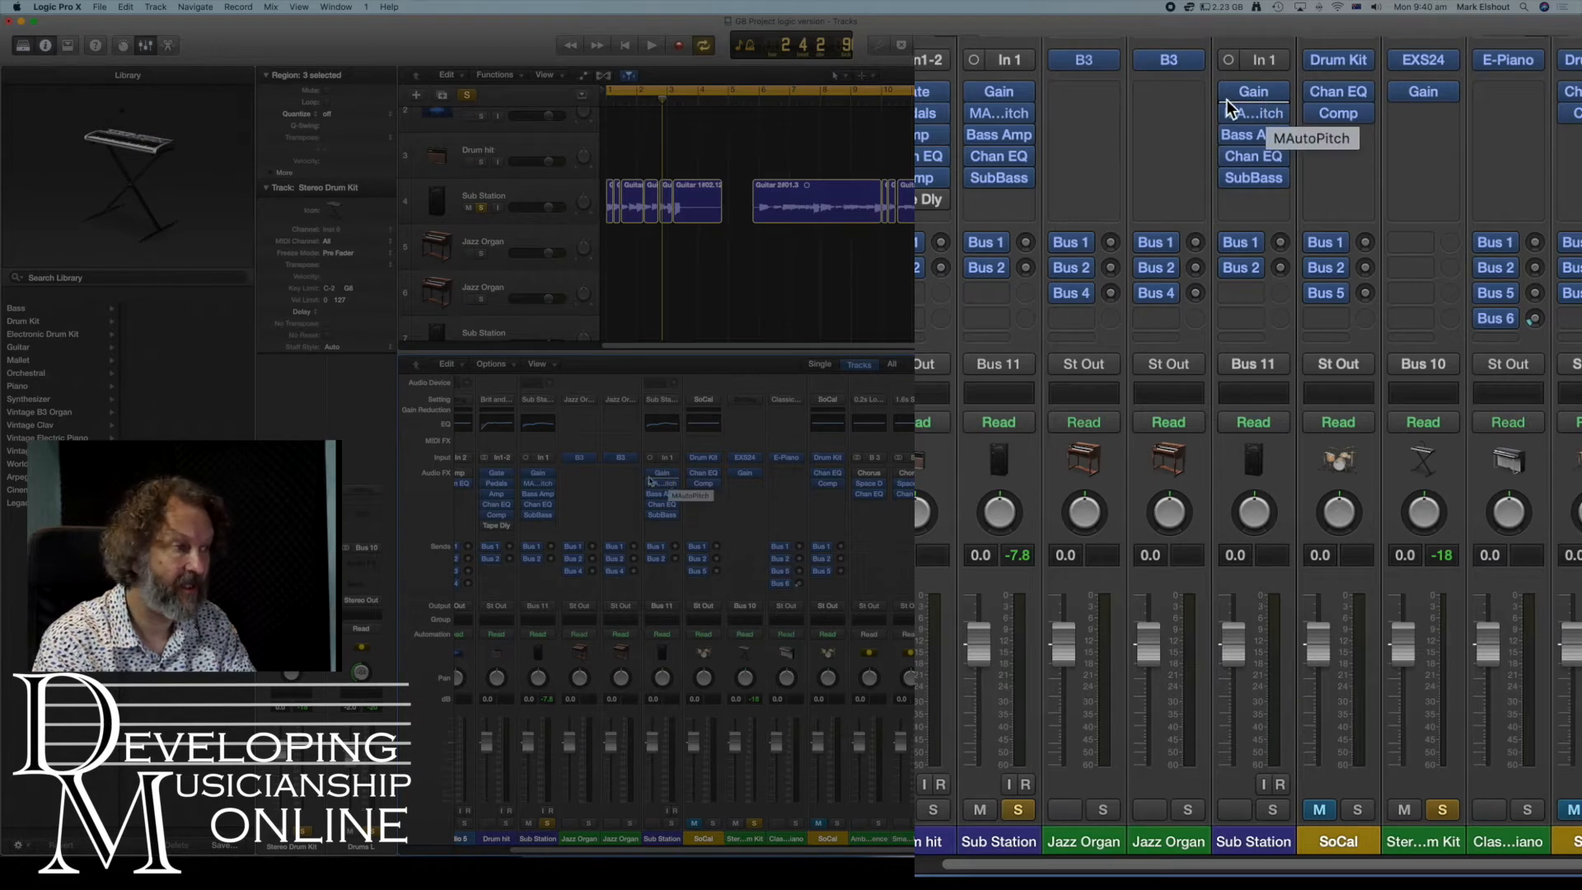
pyautogui.moveTo(1270, 86)
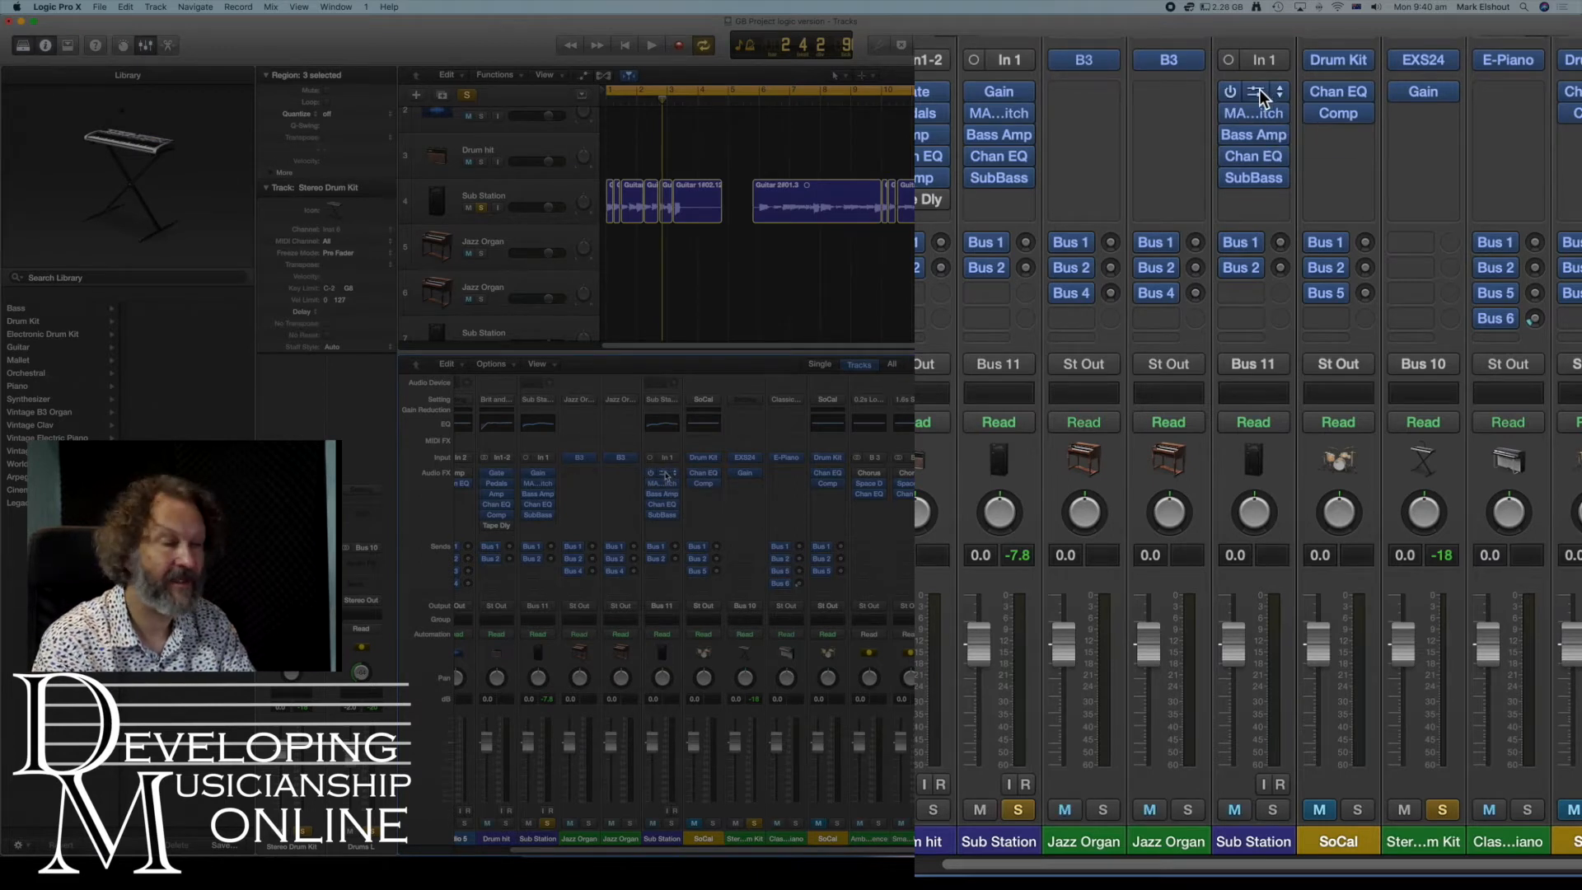
# - Open the copied Gain plug-in on the second Sub Station strip and check its settings and preset menu
pyautogui.click(1253, 91)
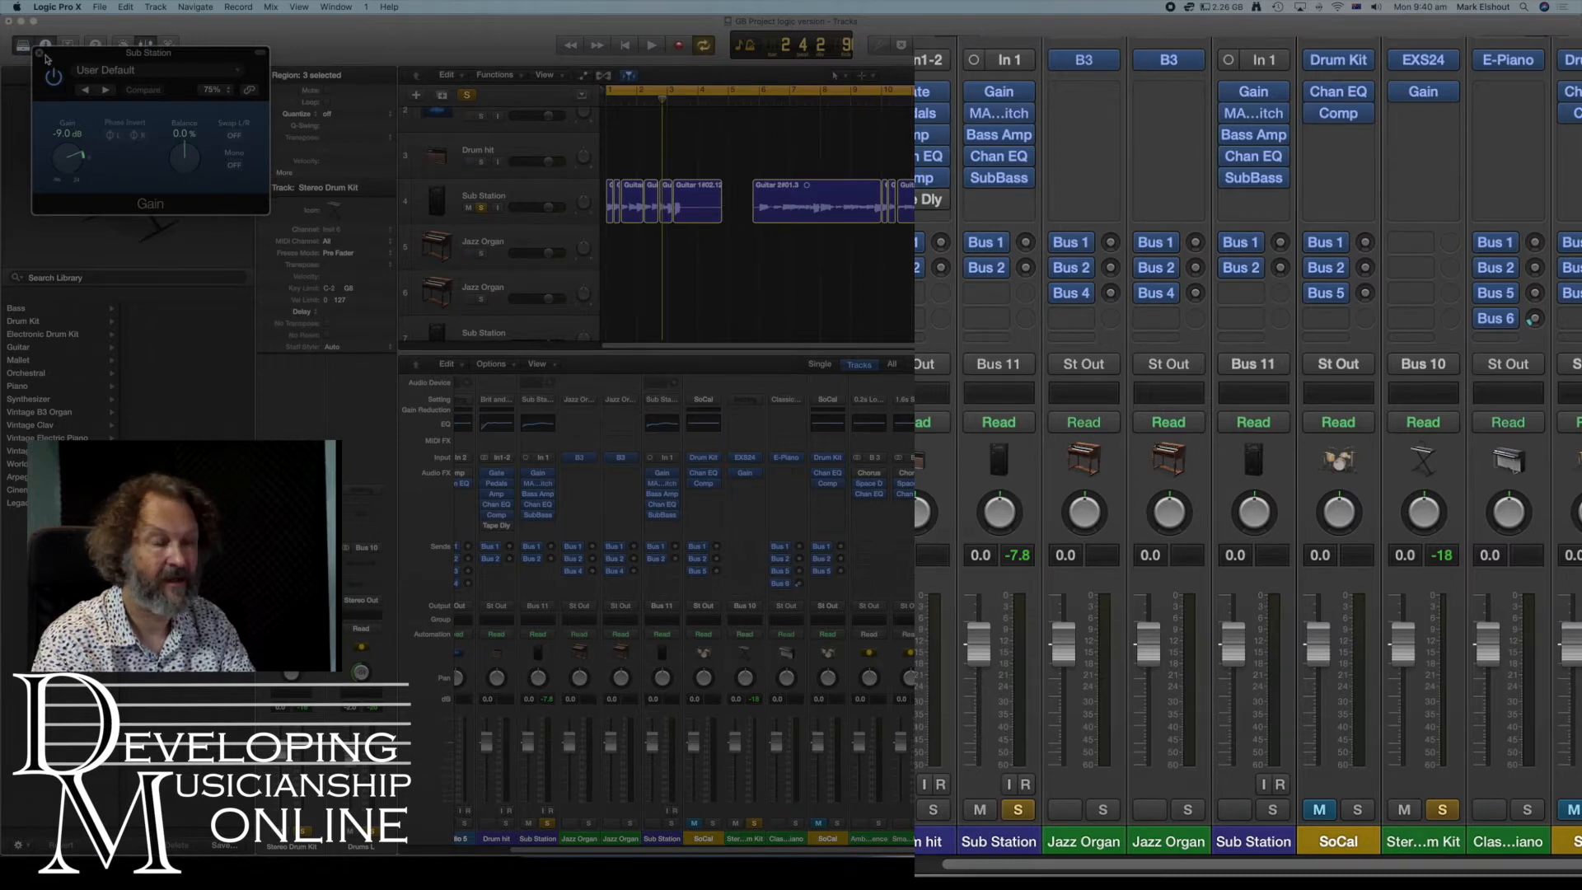
pyautogui.click(237, 73)
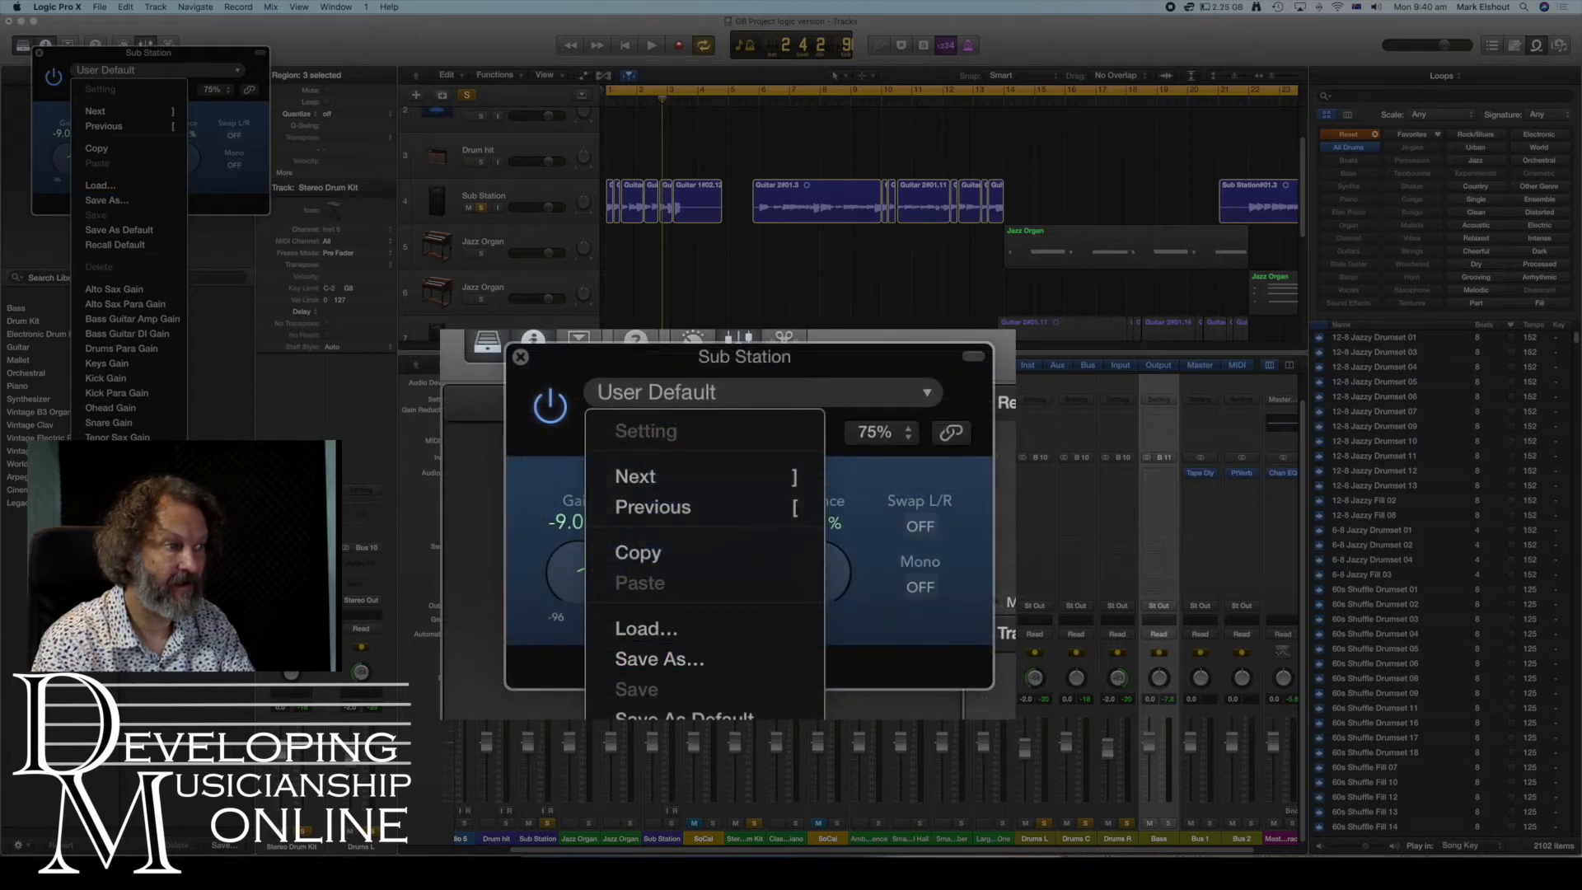
pyautogui.click(698, 478)
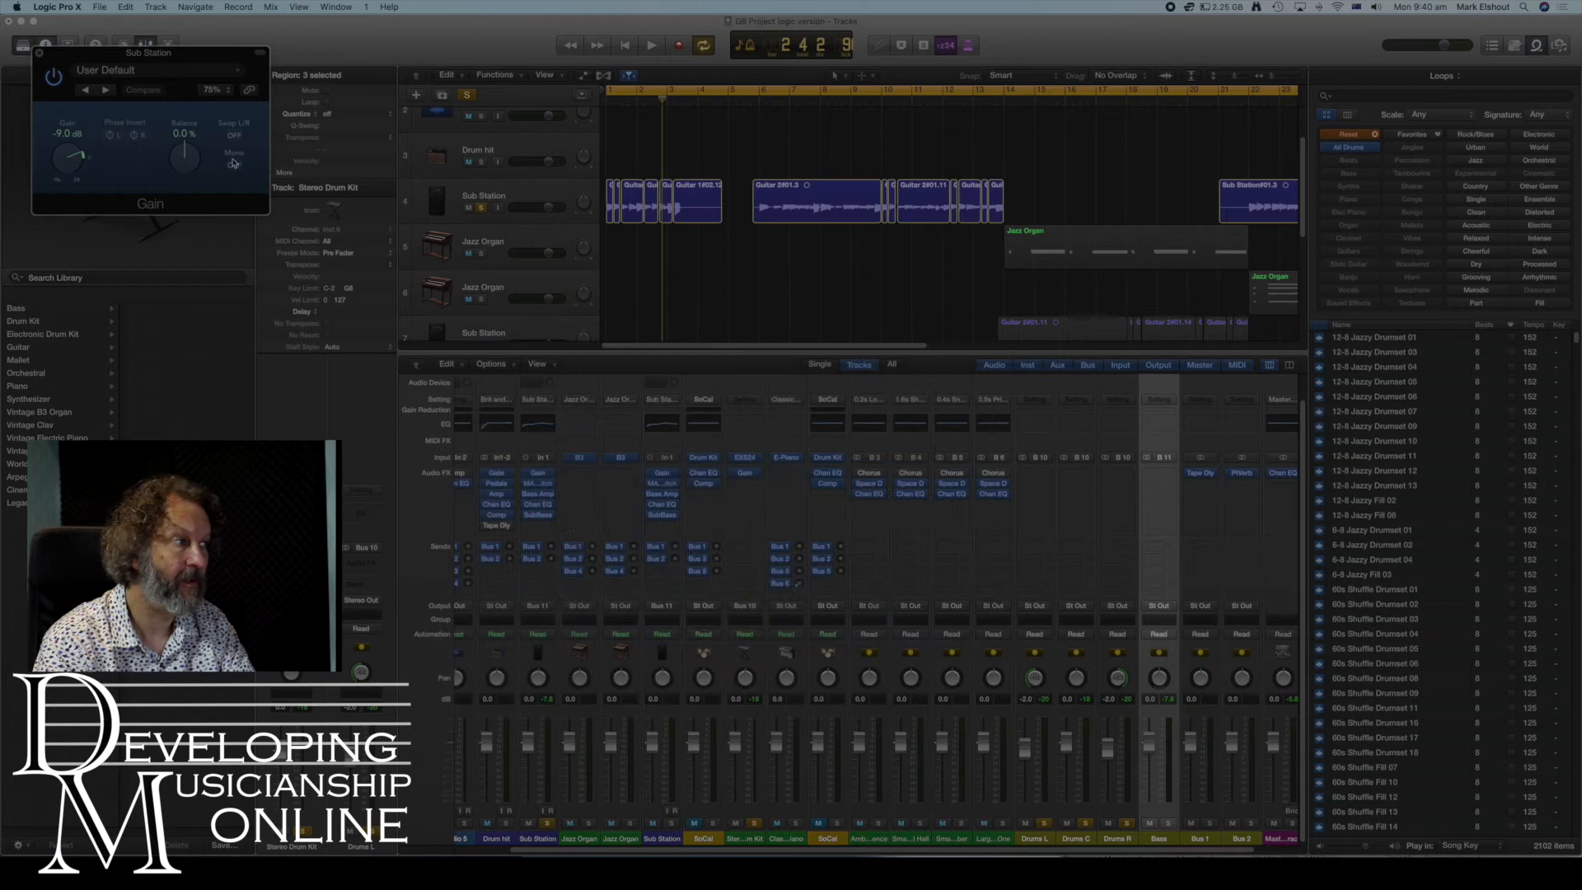
pyautogui.click(39, 52)
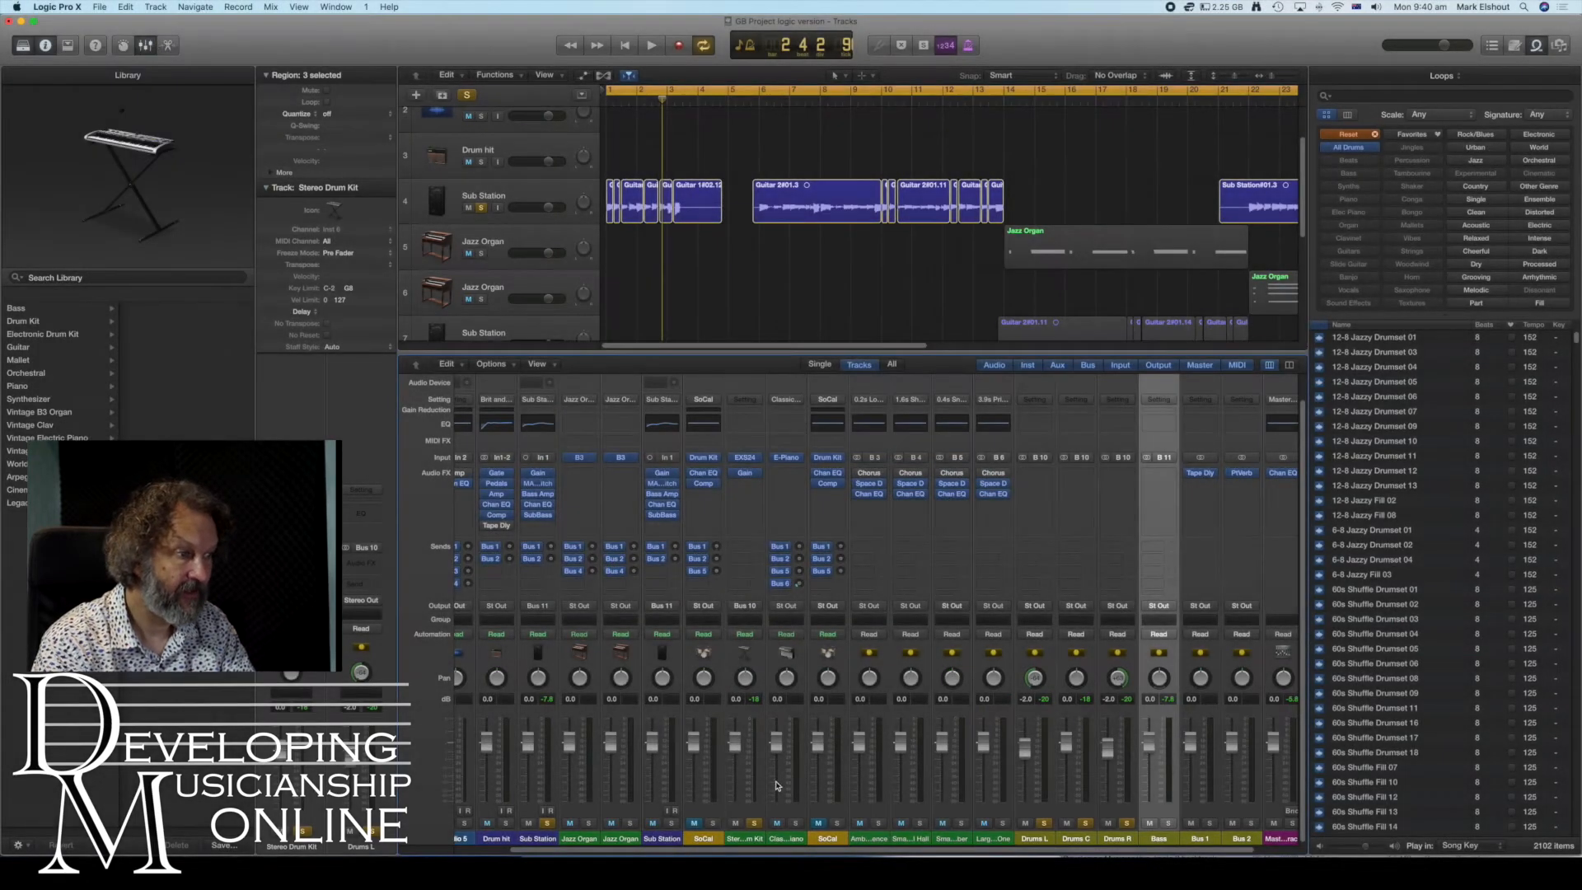
# - Solo the second Sub Station strip and play the project from the start to listen
pyautogui.click(671, 823)
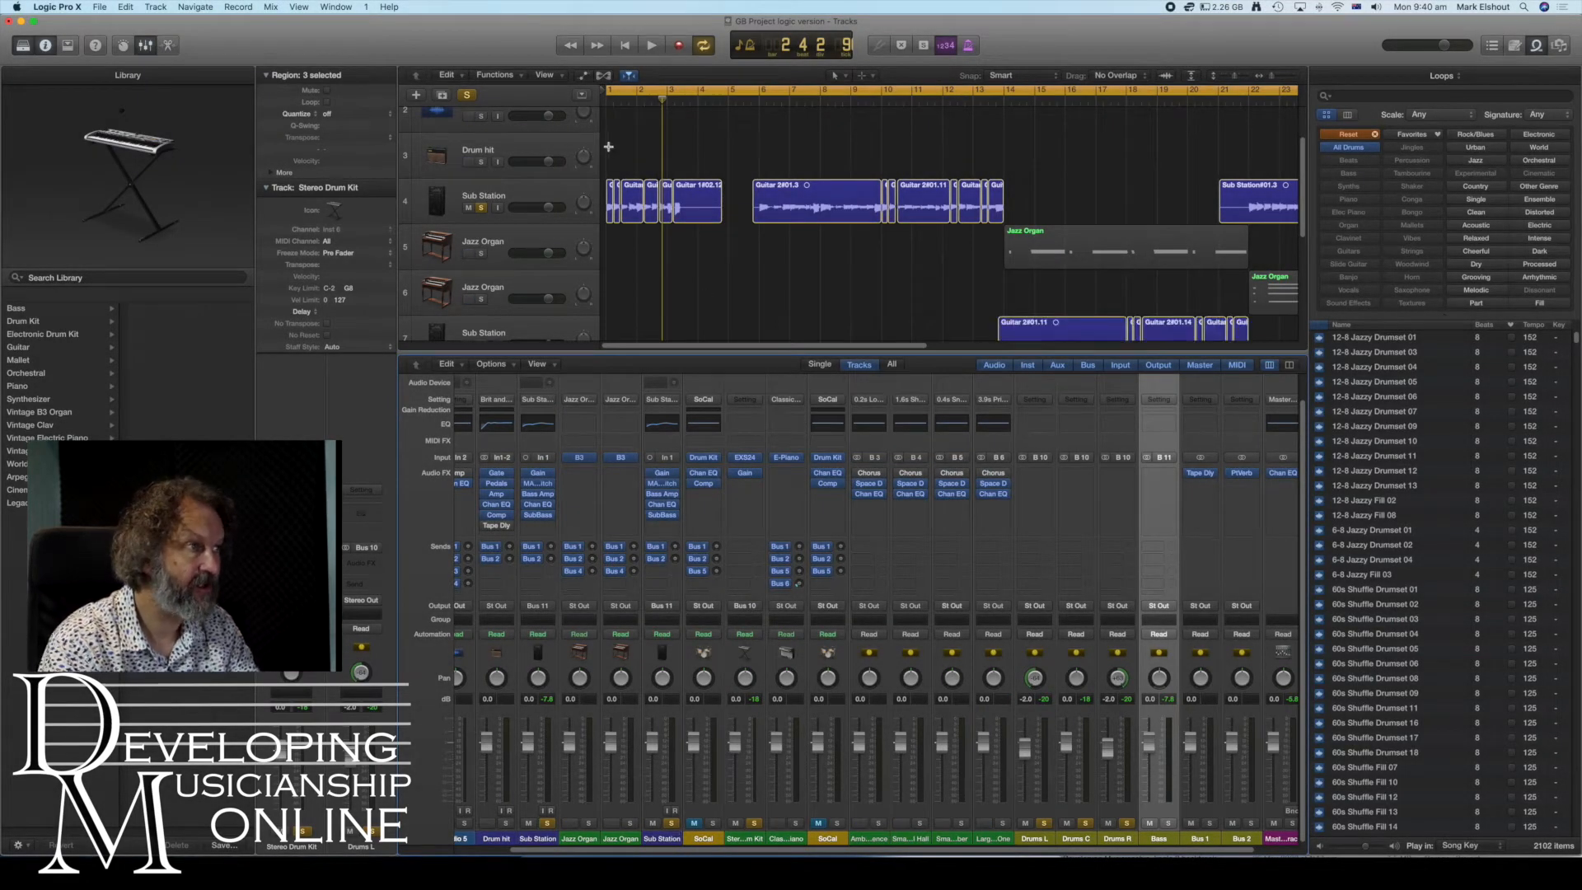
pyautogui.click(625, 46)
pyautogui.click(653, 47)
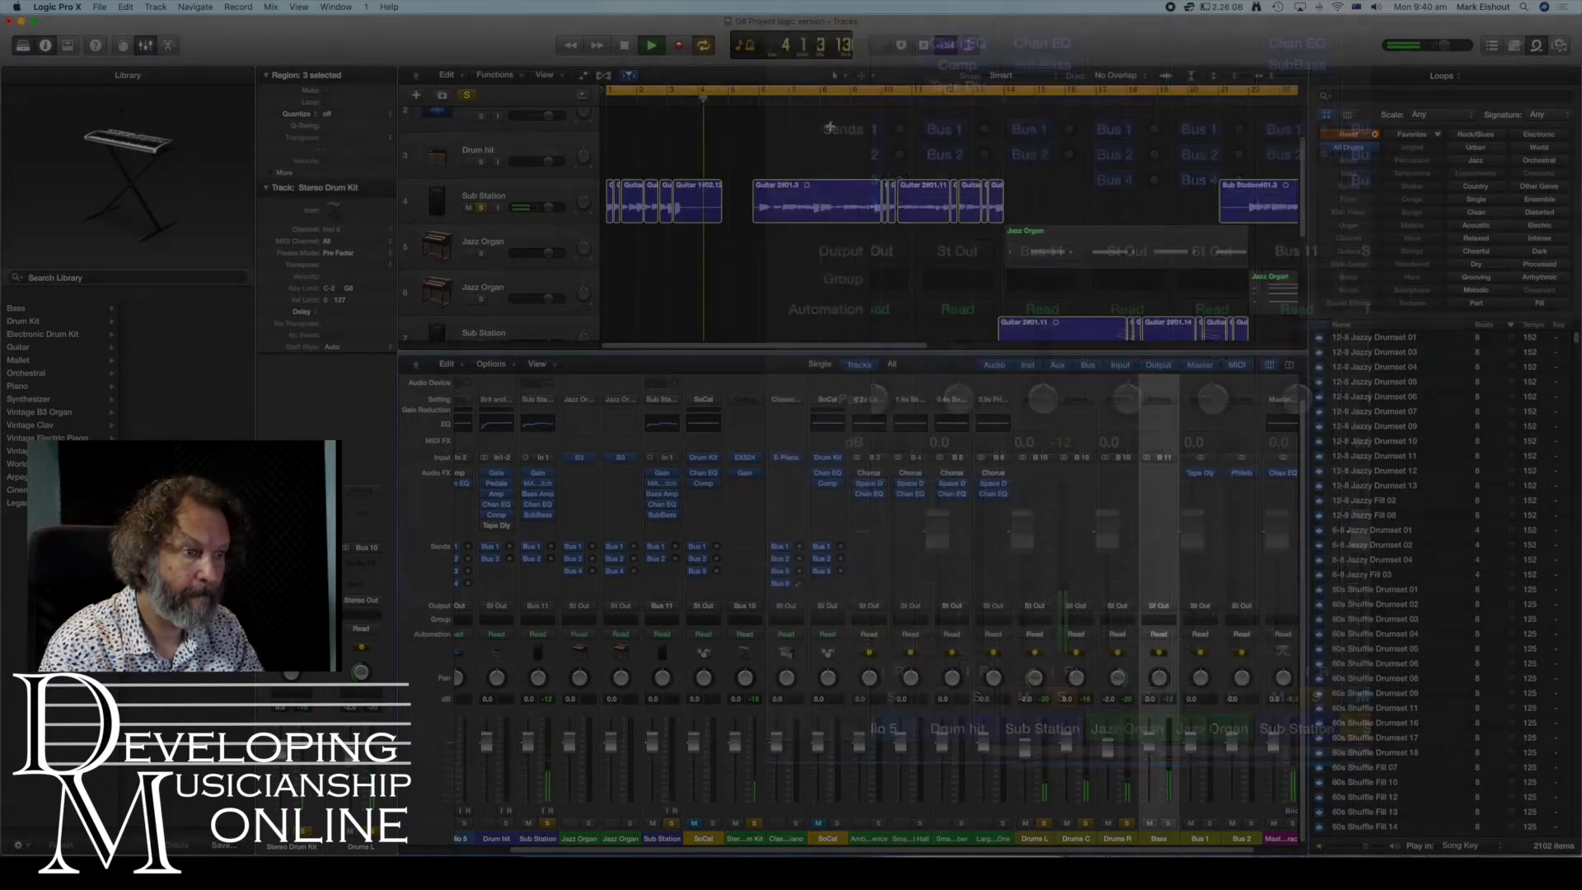
pyautogui.press('space')
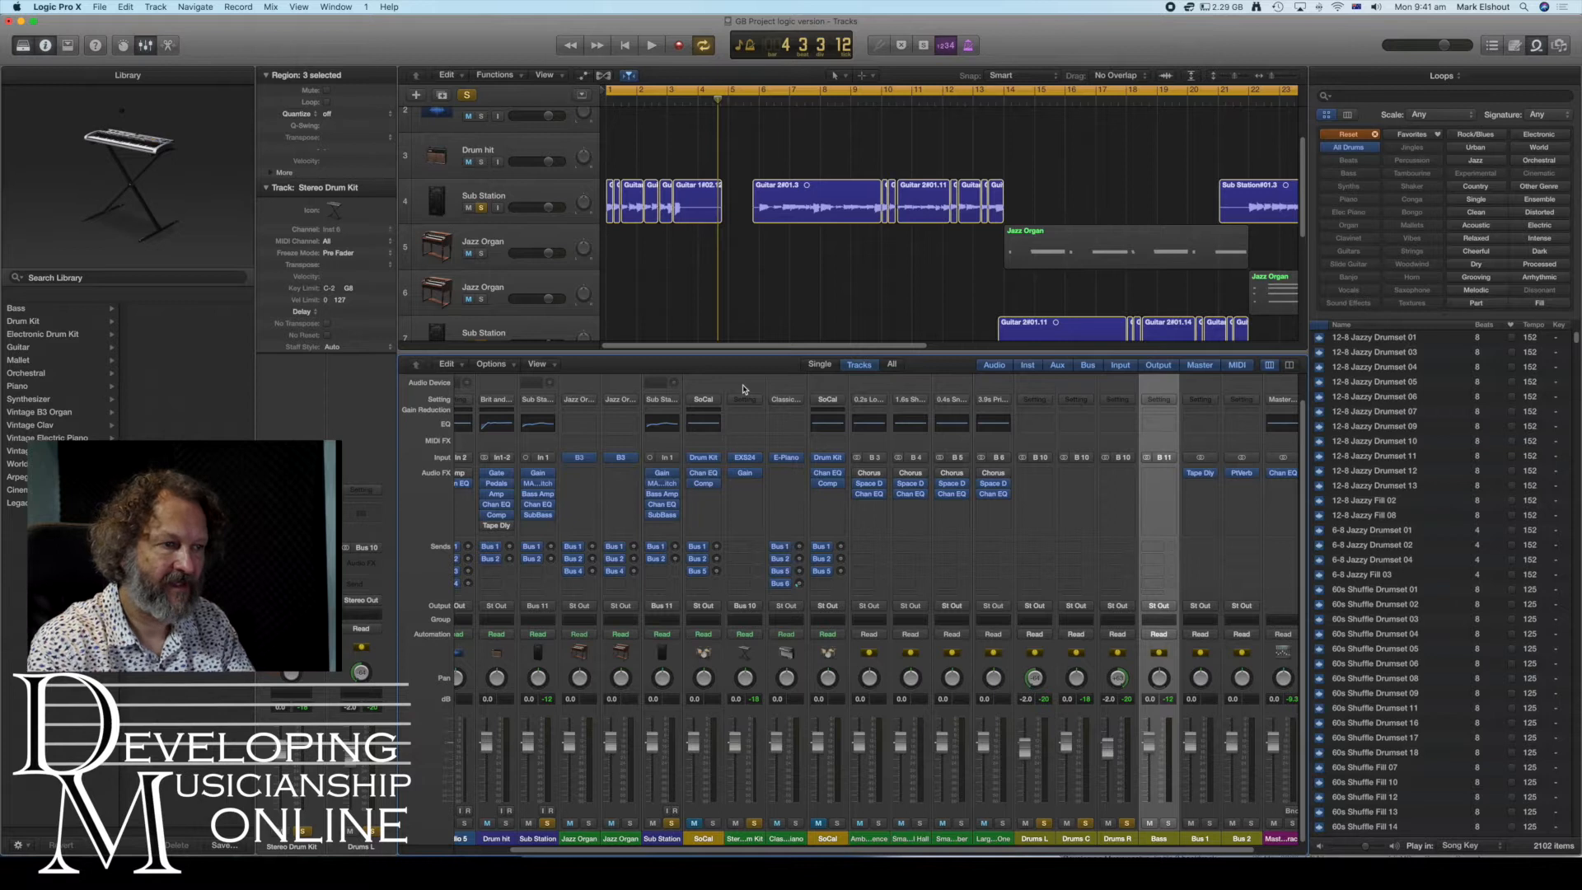
# - Create two more auxiliary channel strips in the mixer
pyautogui.click(492, 365)
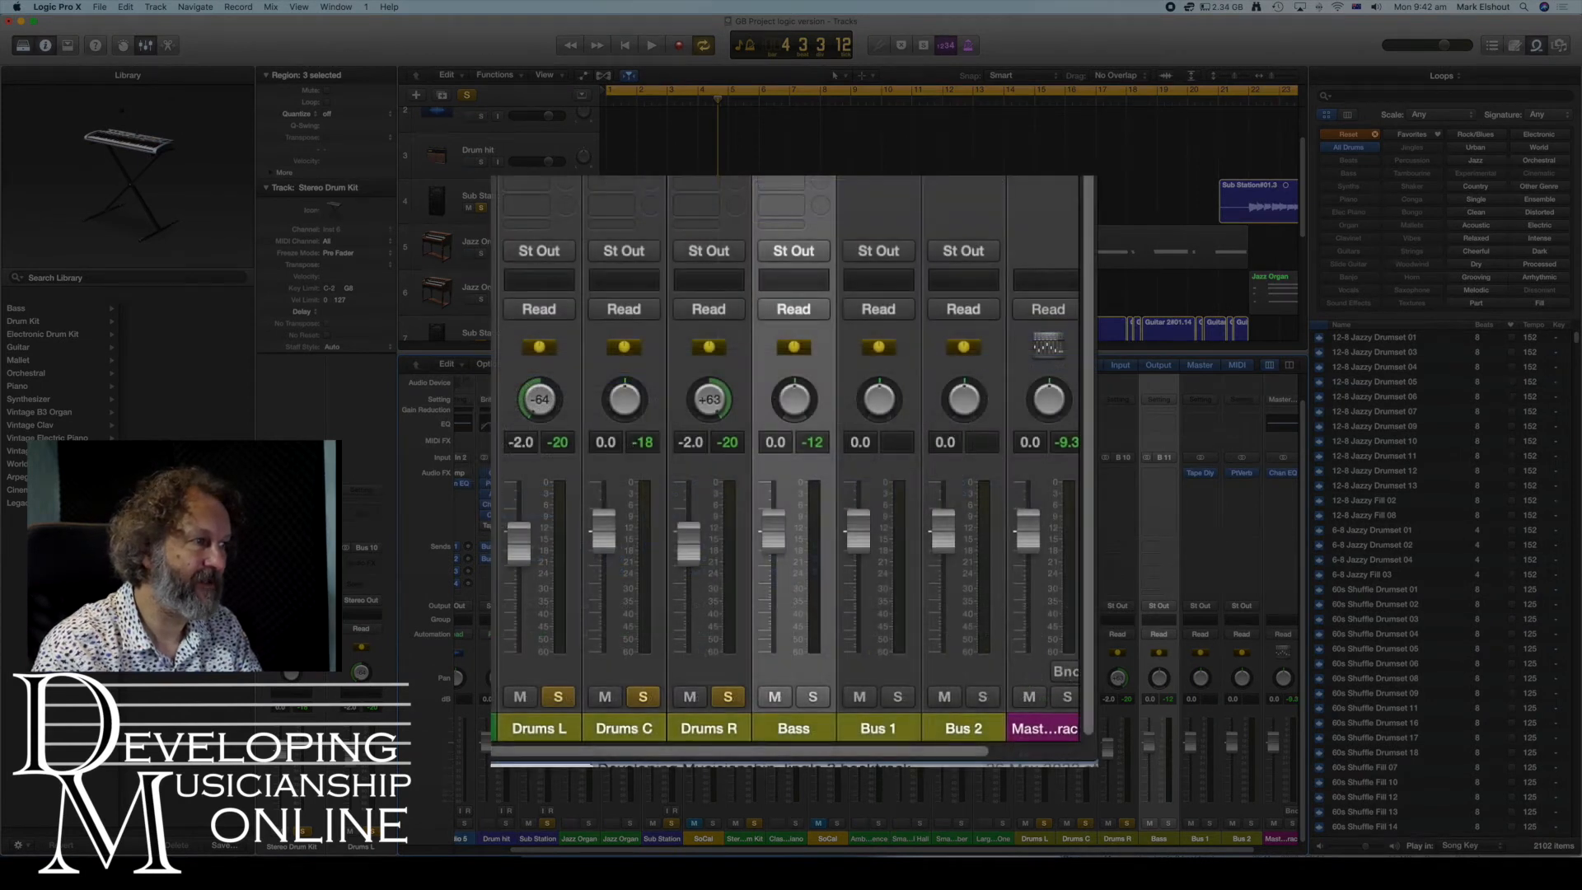
pyautogui.click(536, 379)
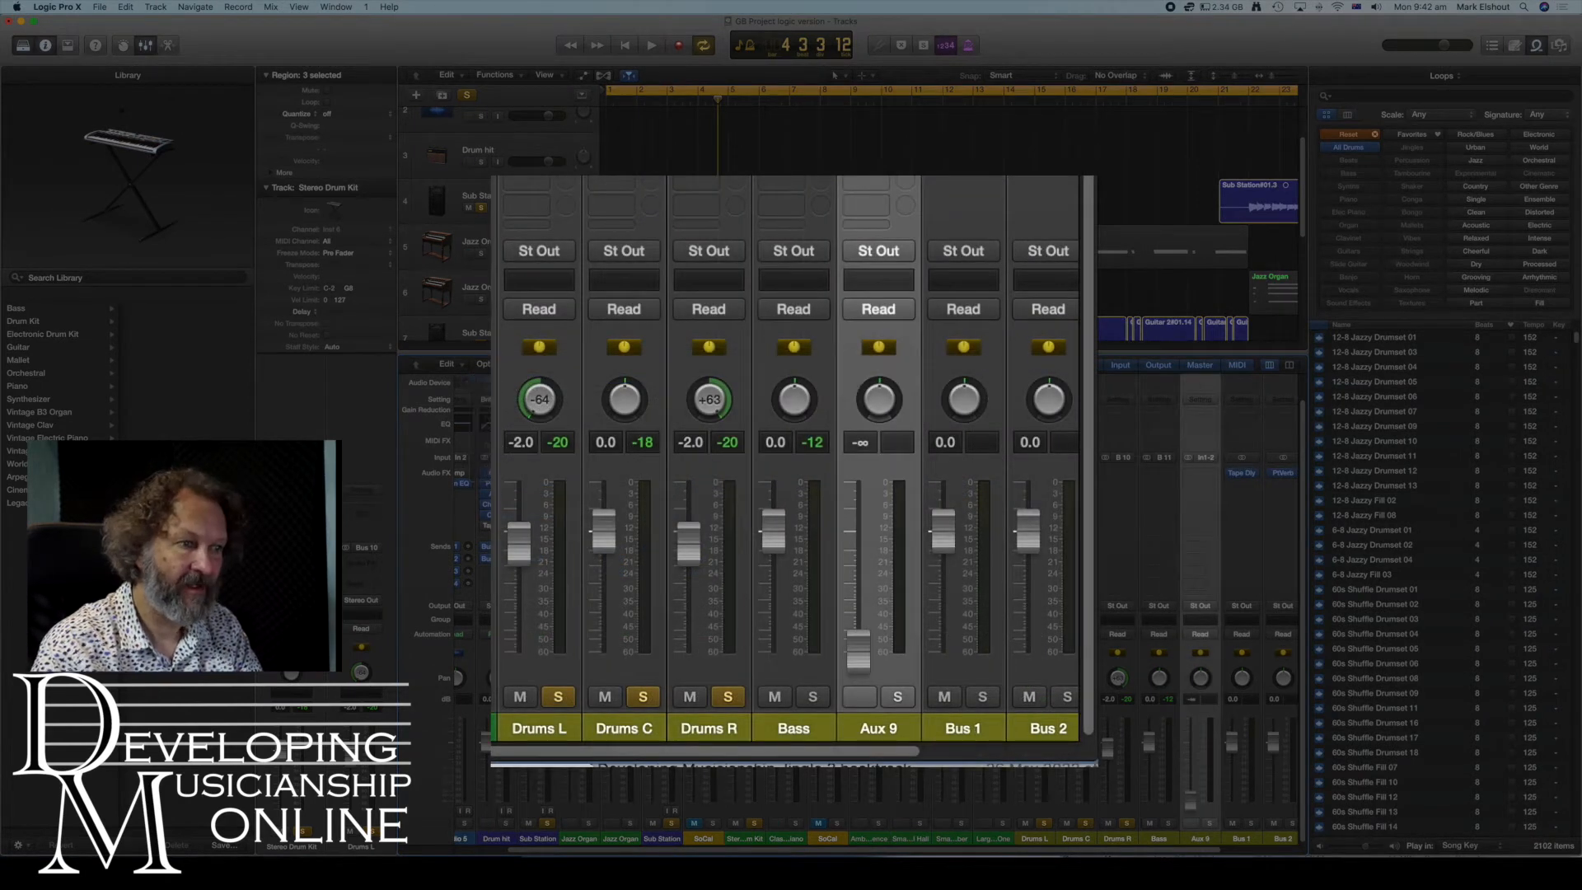
pyautogui.hotkey('ctrl', 'n')
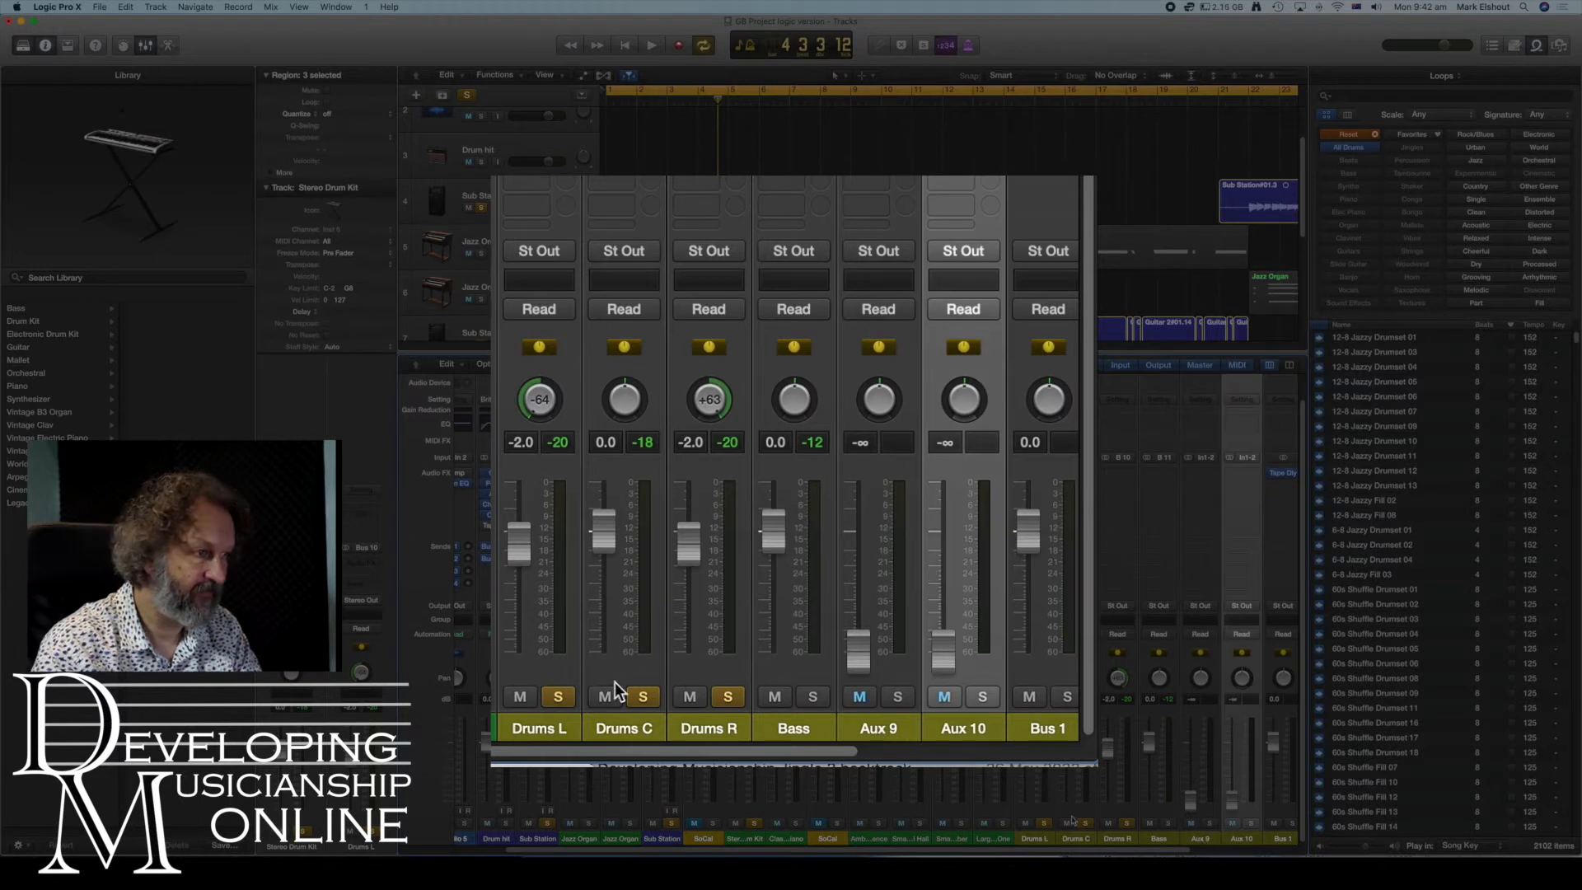
# - Set the input of the newest aux channel strip to a bus
pyautogui.click(1242, 457)
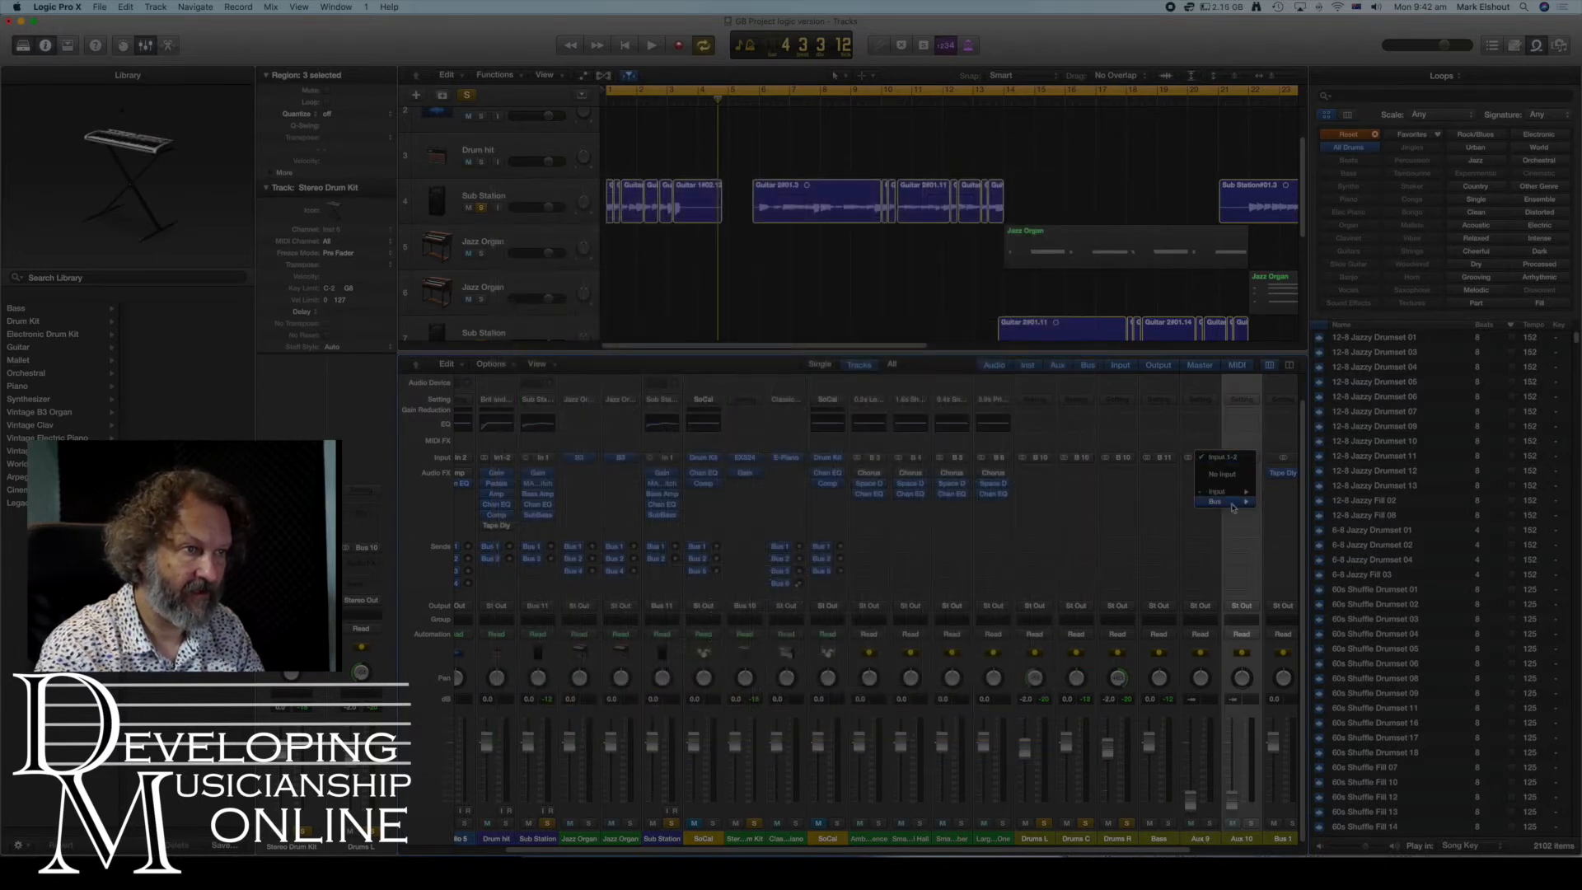
pyautogui.moveTo(1234, 502)
pyautogui.click(1281, 611)
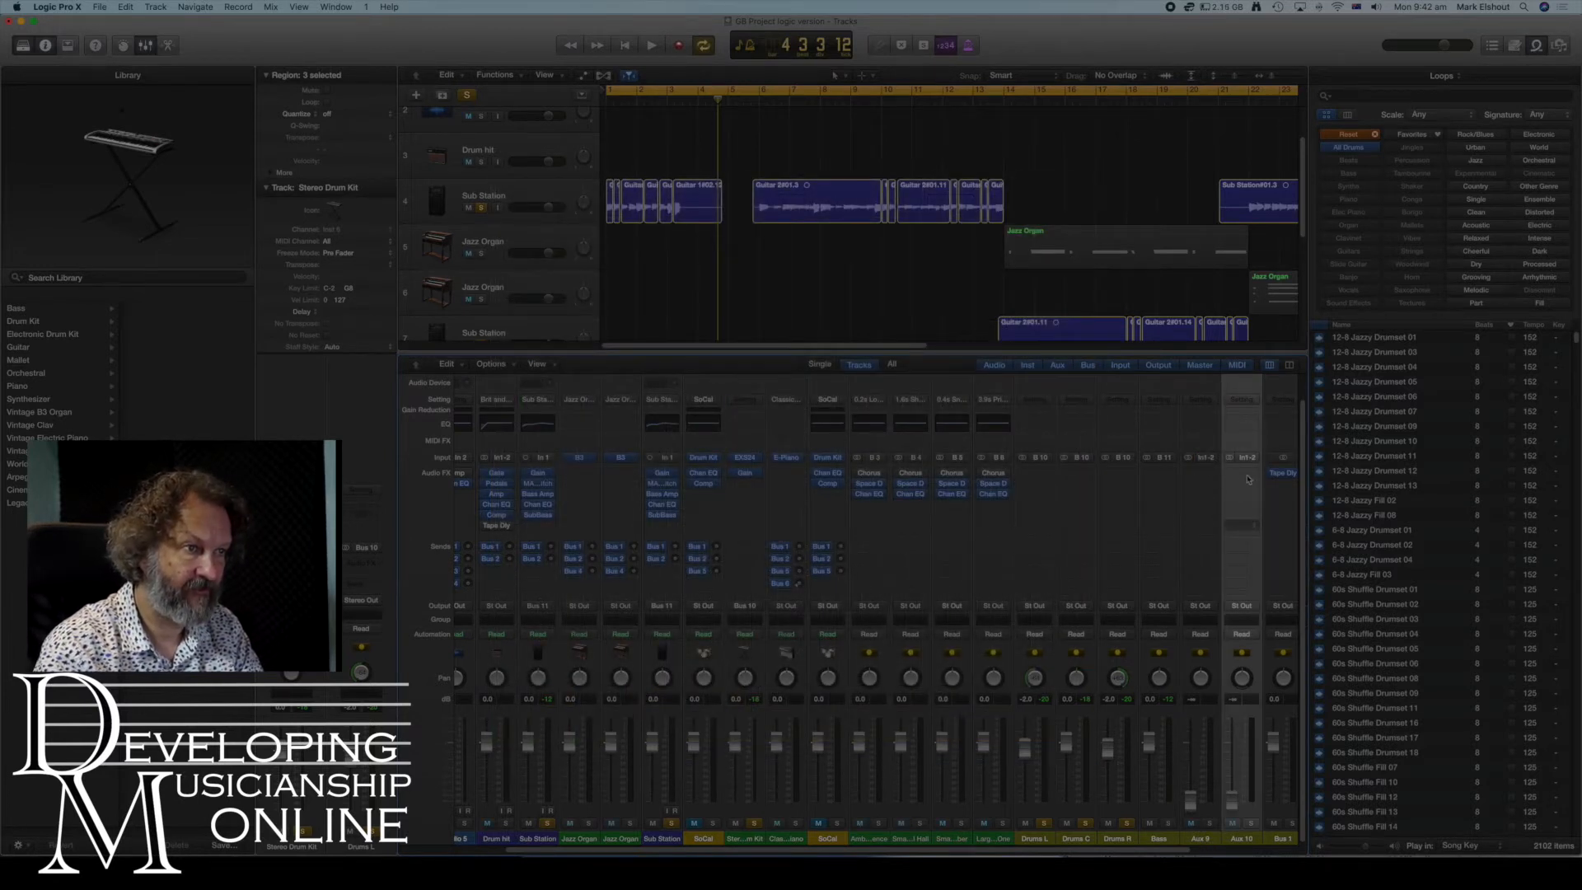
pyautogui.click(1252, 462)
pyautogui.moveTo(1264, 504)
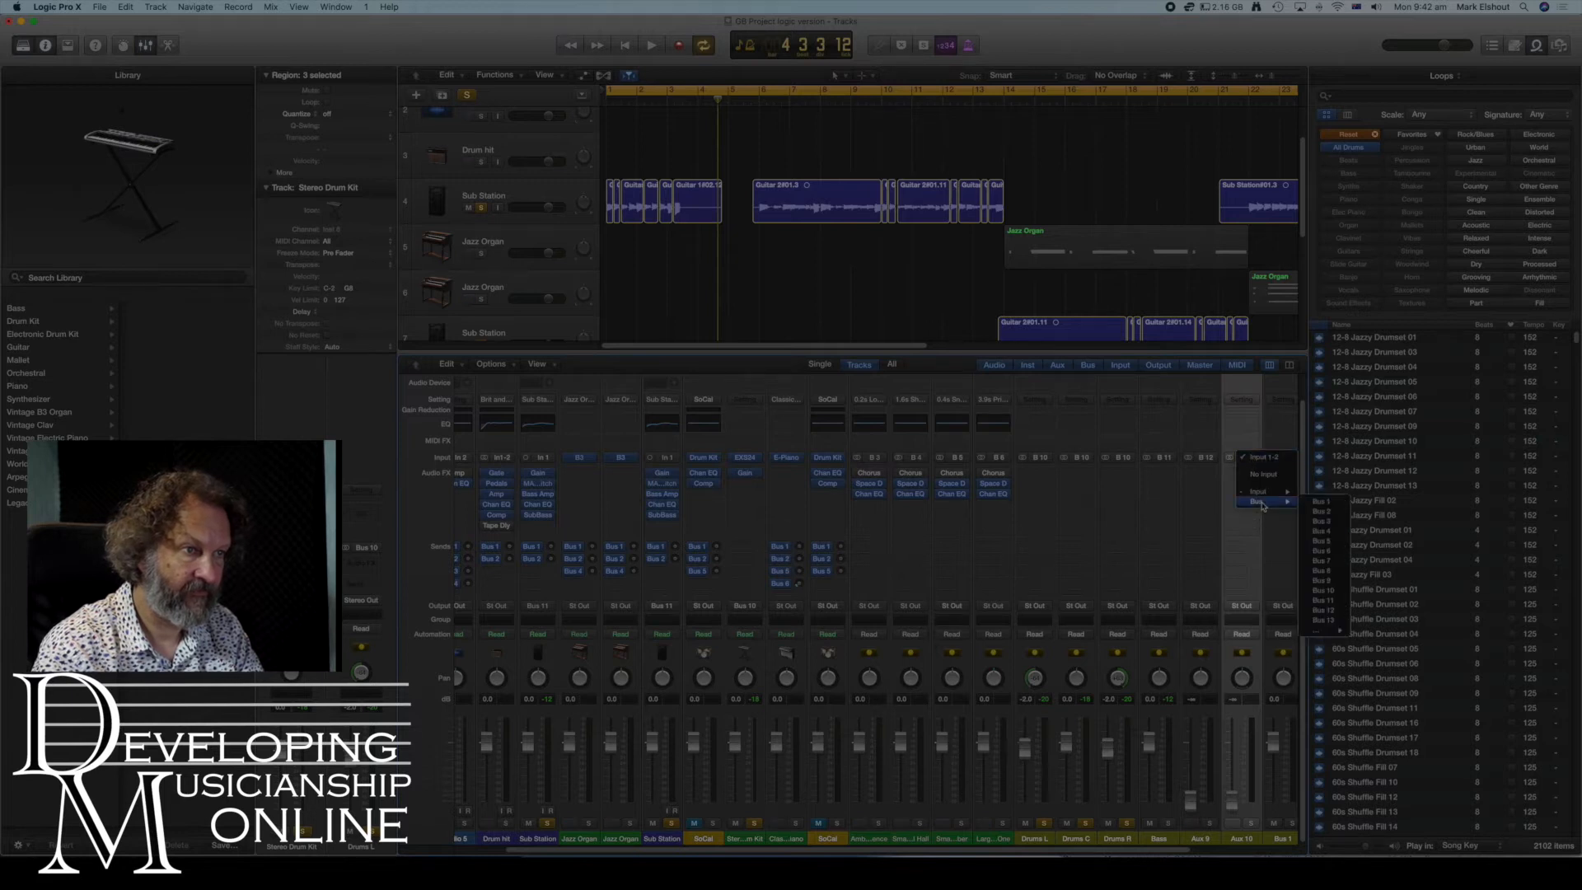
pyautogui.click(1323, 611)
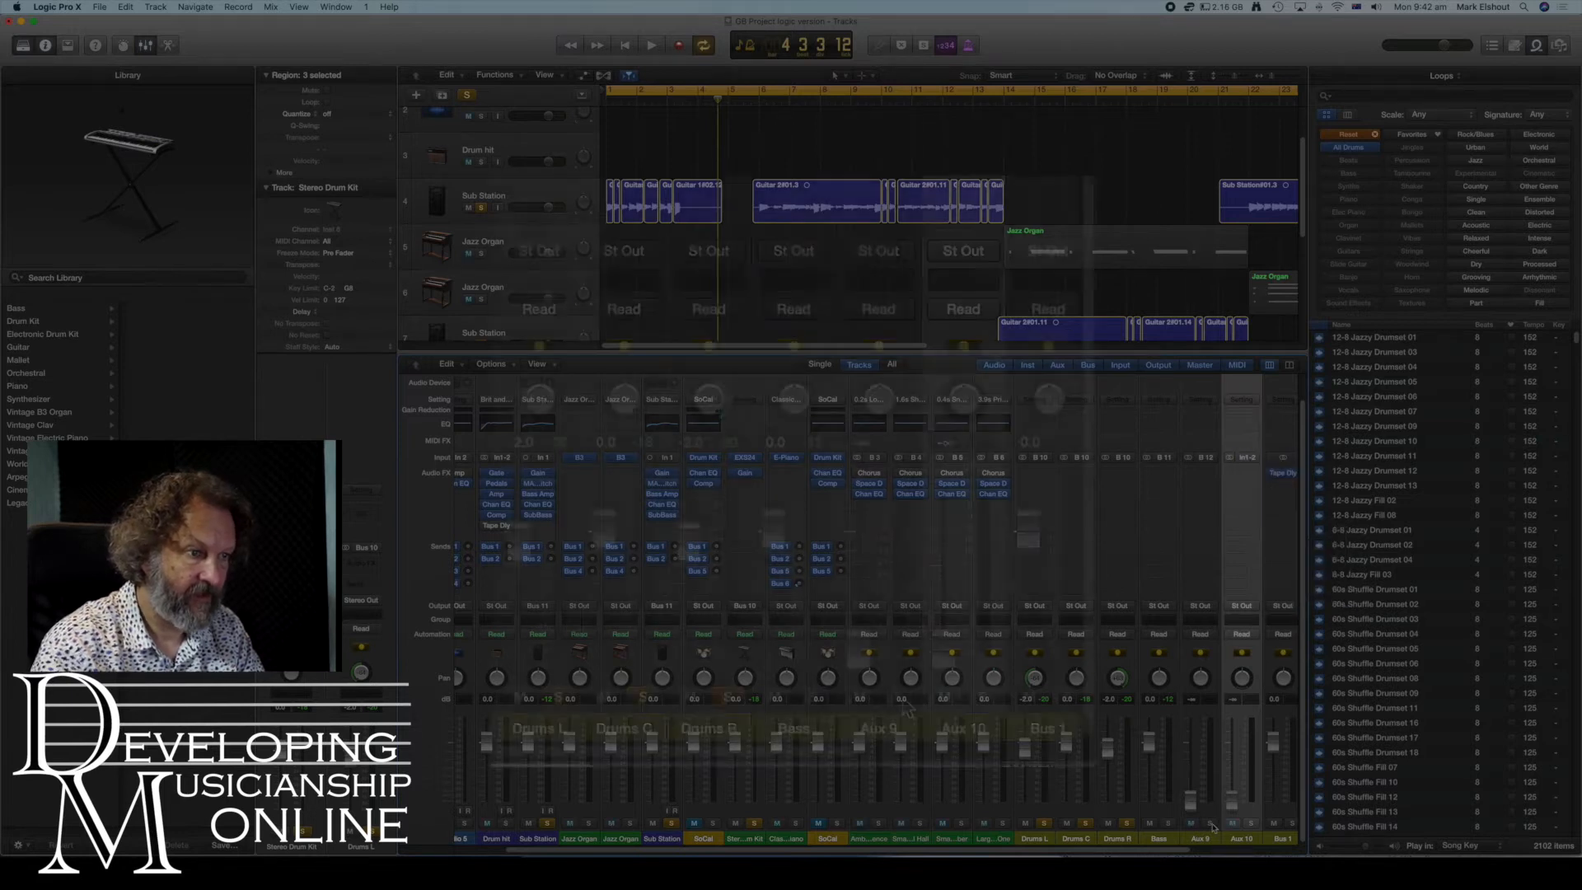
# - Rename the first new aux channel strip as Organ L
pyautogui.doubleClick(1201, 839)
pyautogui.write('organ')
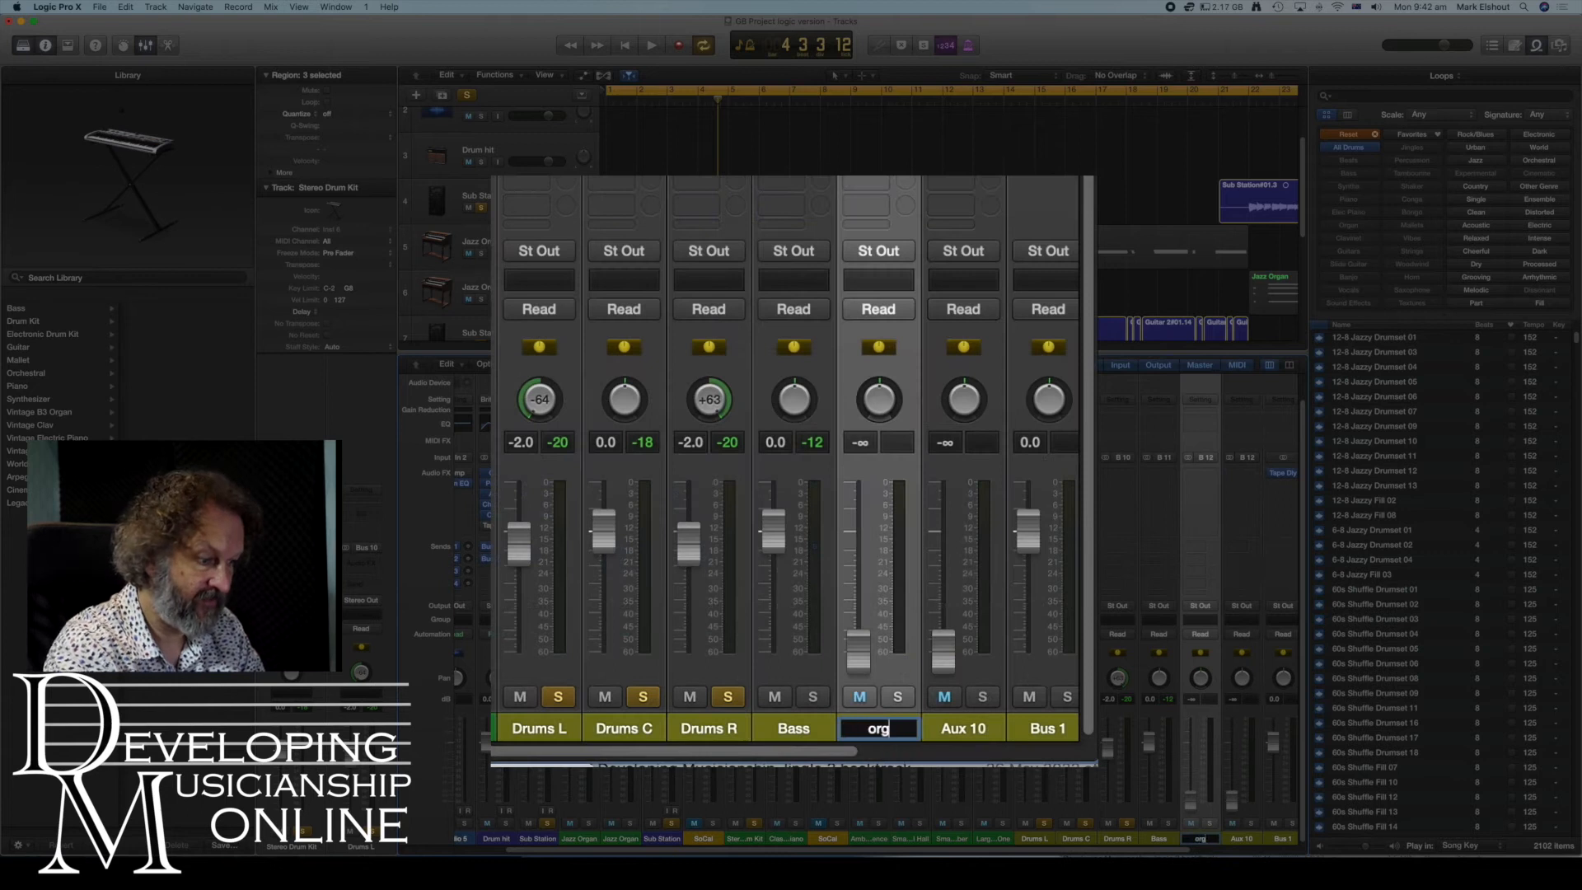
pyautogui.press('BackSpace')
pyautogui.press('BackSpace')
pyautogui.press('BackSpace')
pyautogui.press('BackSpace')
pyautogui.press('BackSpace')
pyautogui.write('Organ LK')
# - Rename the second new aux channel strip as Organ R
pyautogui.press('BackSpace')
pyautogui.press('Return')
pyautogui.doubleClick(962, 730)
pyautogui.write('Orgsan')
pyautogui.press('BackSpace')
pyautogui.press('BackSpace')
pyautogui.press('BackSpace')
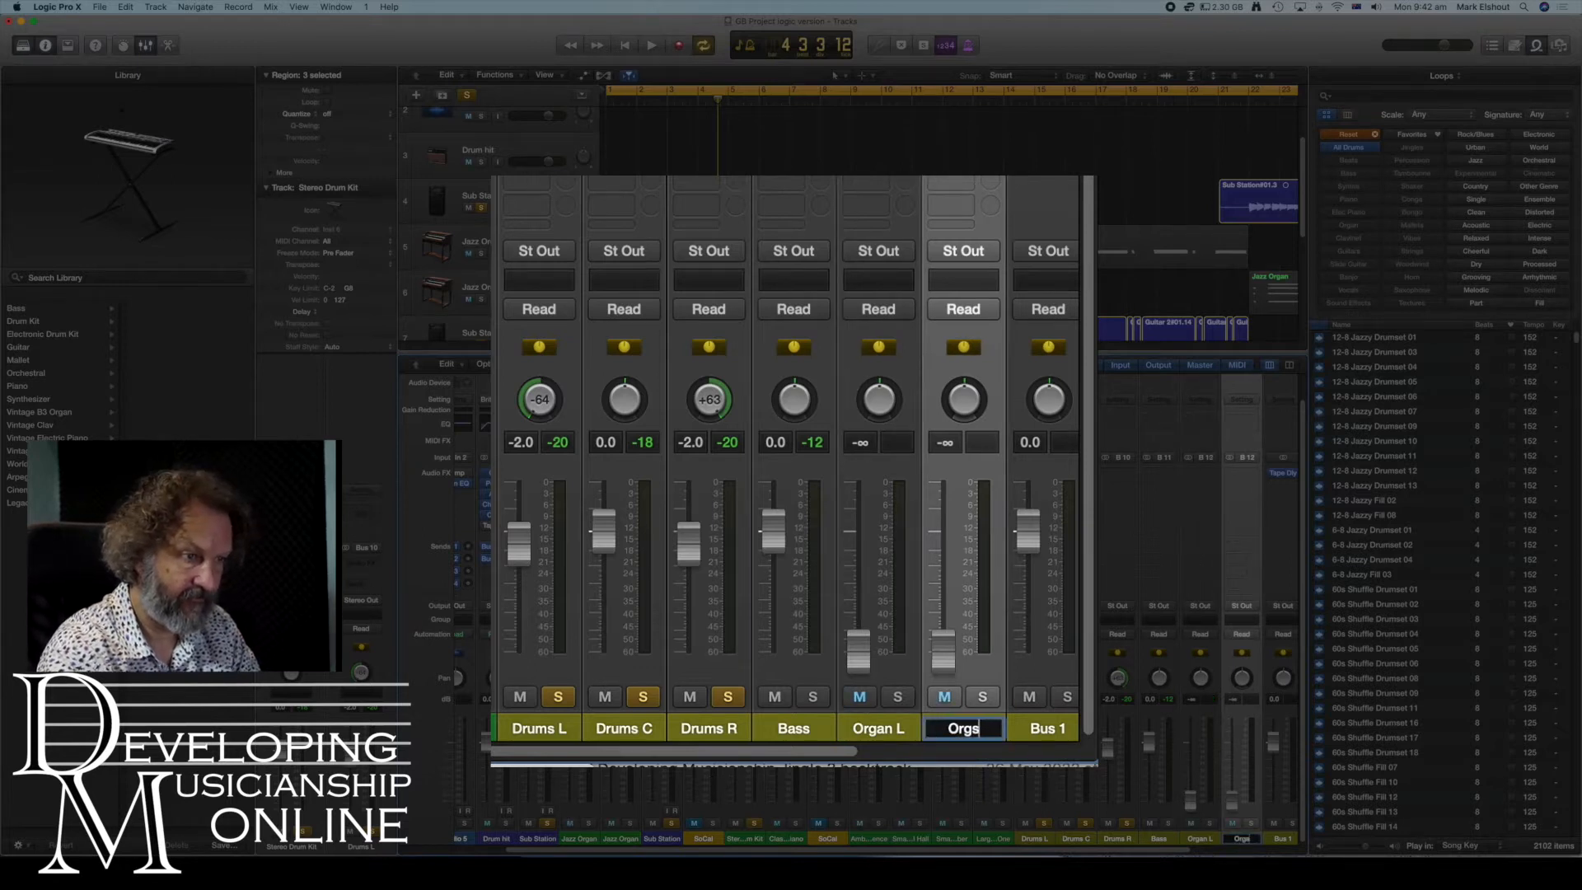
pyautogui.write('an R')
pyautogui.press('Return')
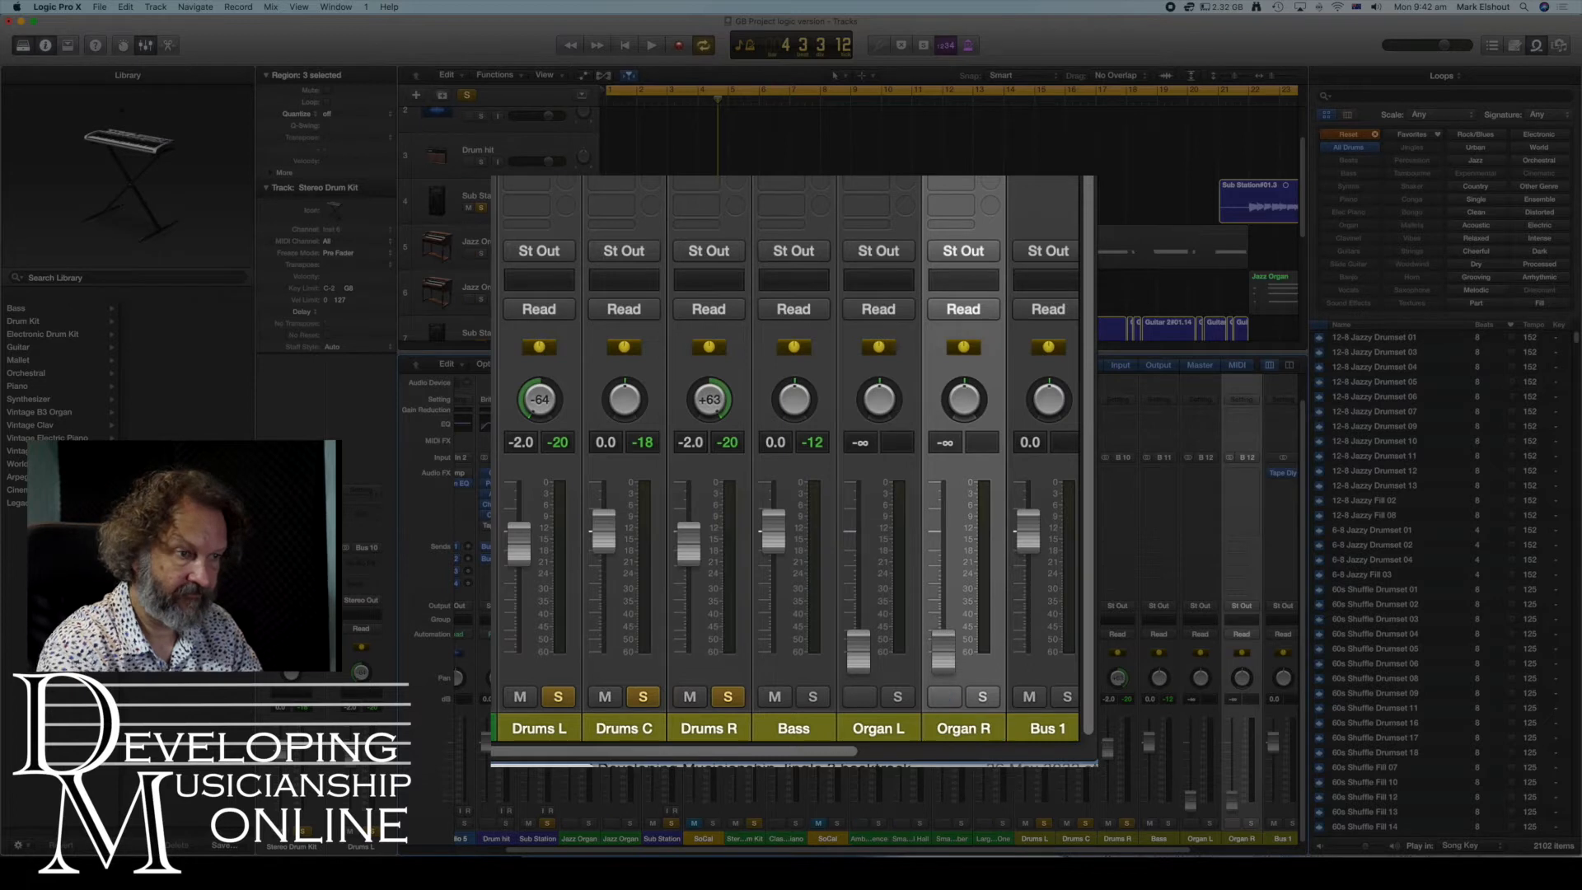
# - Set the faders of the Organ L and Organ R aux strips to 0 dB
pyautogui.doubleClick(861, 443)
pyautogui.write('0')
pyautogui.press('Return')
pyautogui.doubleClick(950, 442)
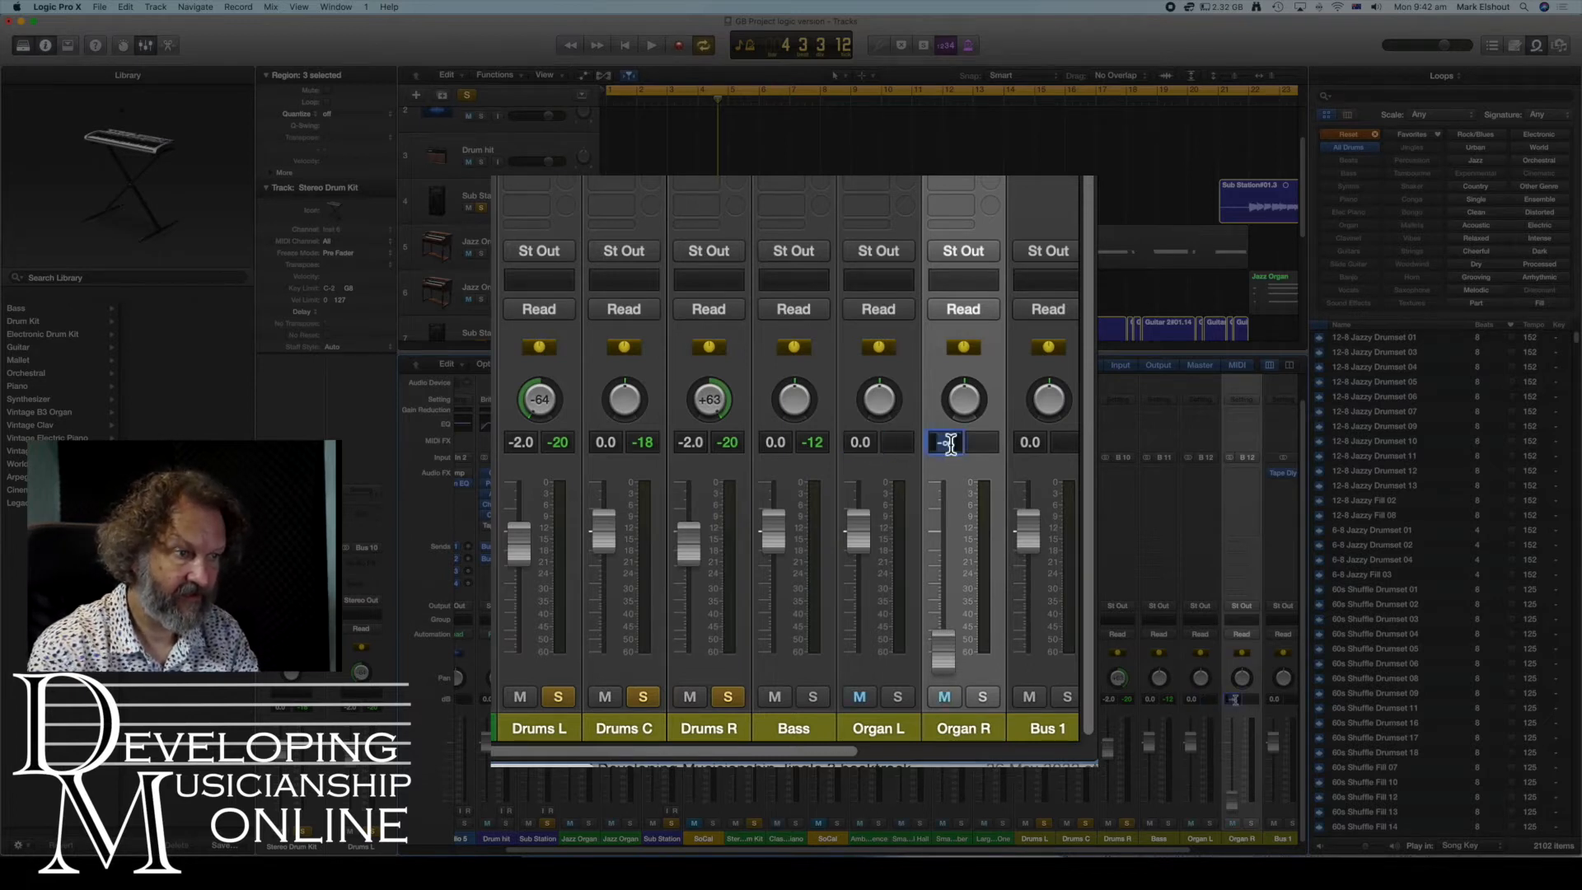
pyautogui.write('0')
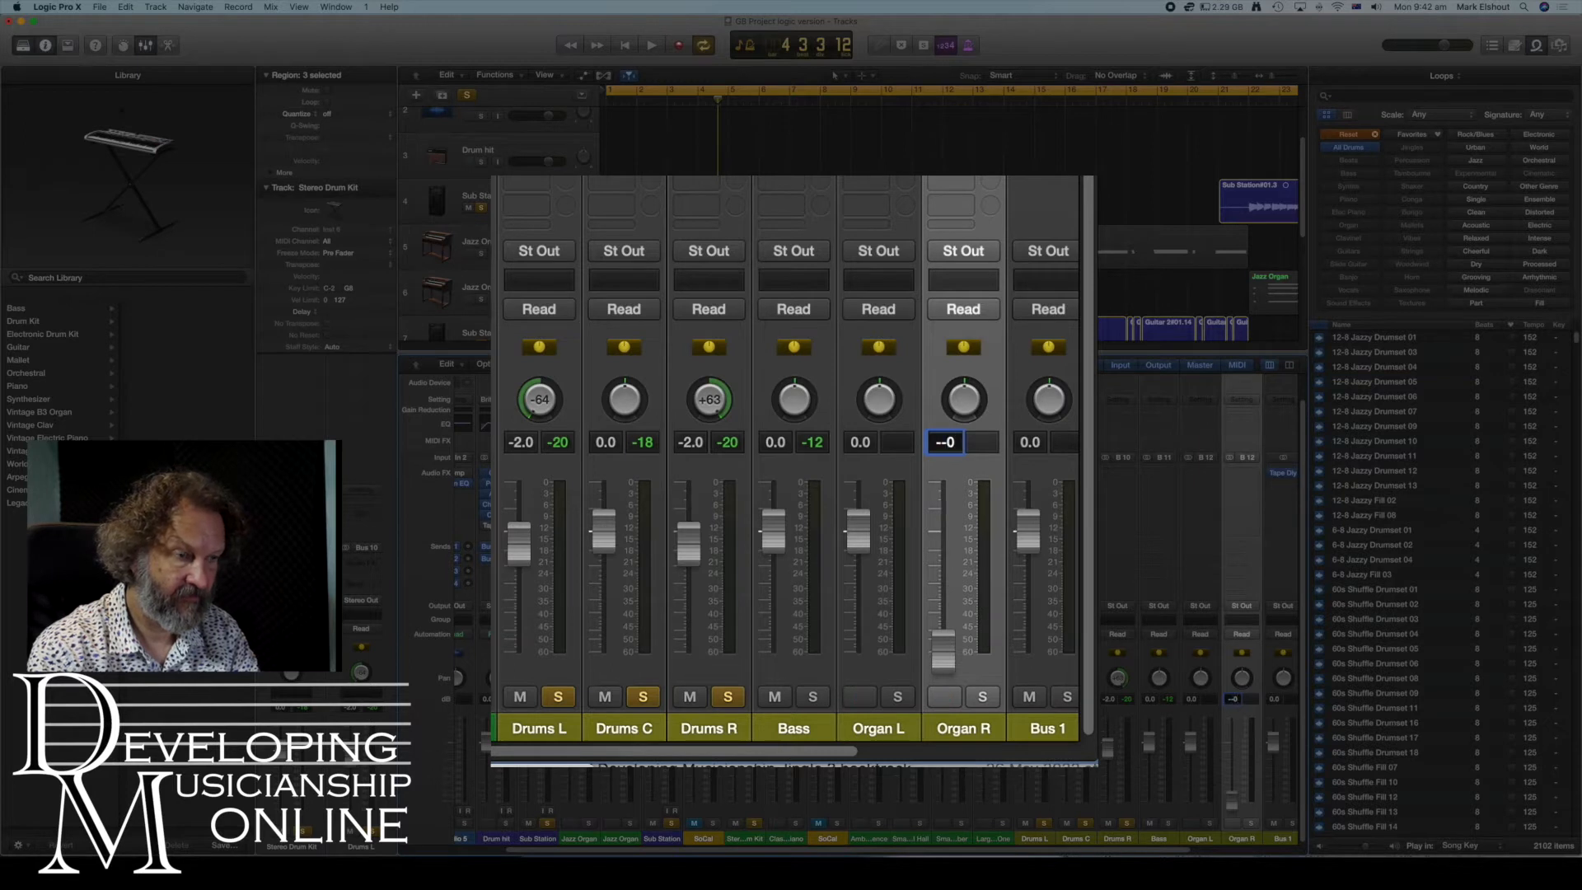
pyautogui.press('Return')
pyautogui.moveTo(879, 399); pyautogui.dragTo(963, 383)
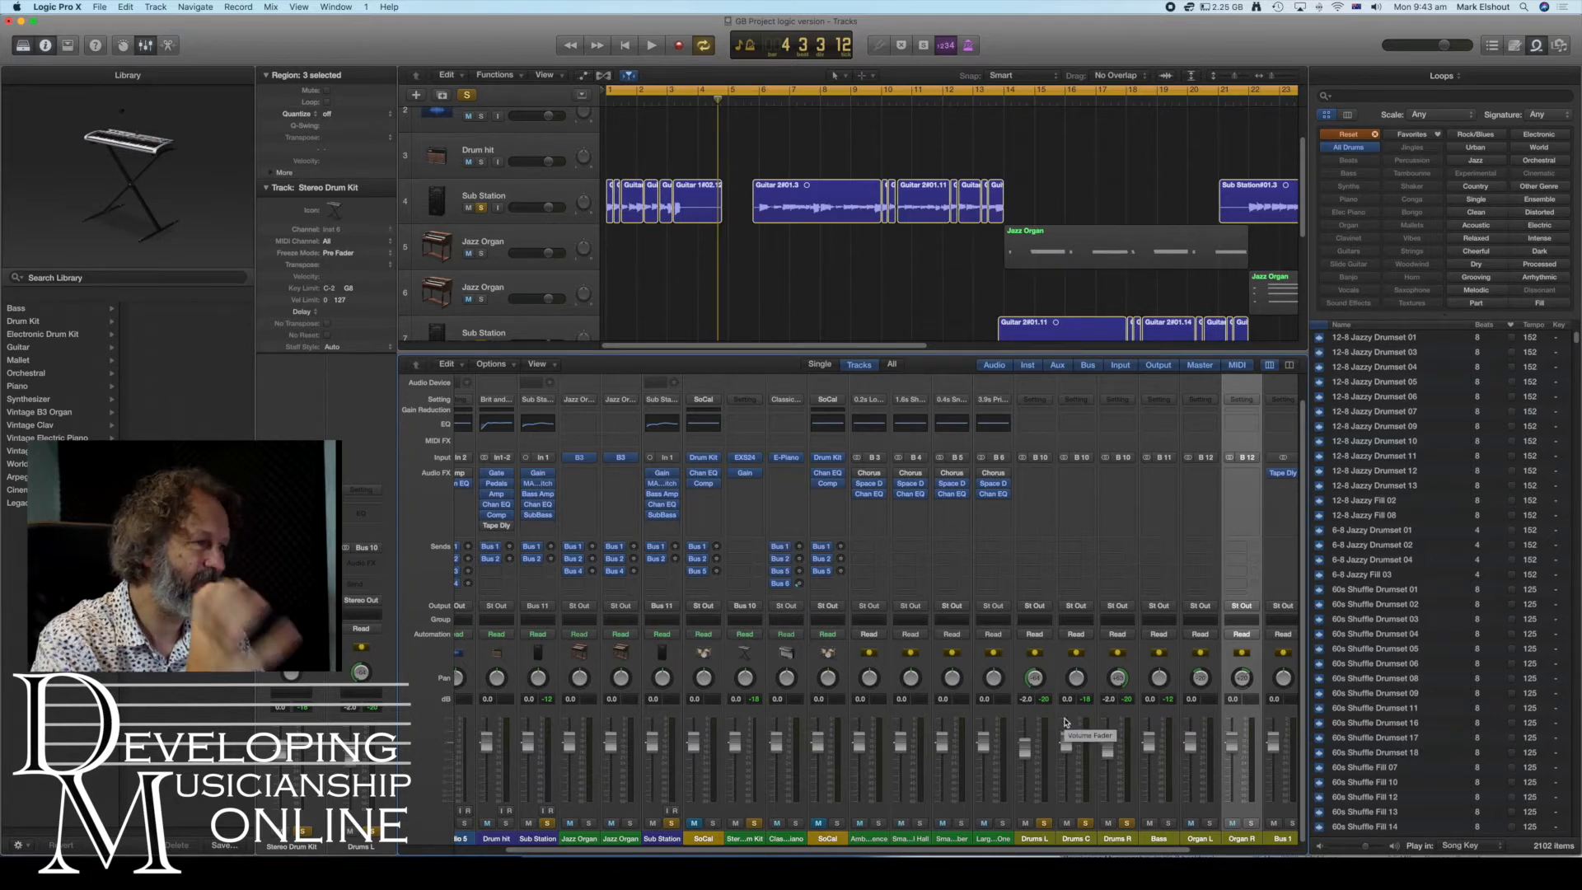
# - Route the outputs of both Jazz Organ channel strips to Bus 12, feeding the Organ L and Organ R auxes
pyautogui.hscroll(-2, 866, 767)
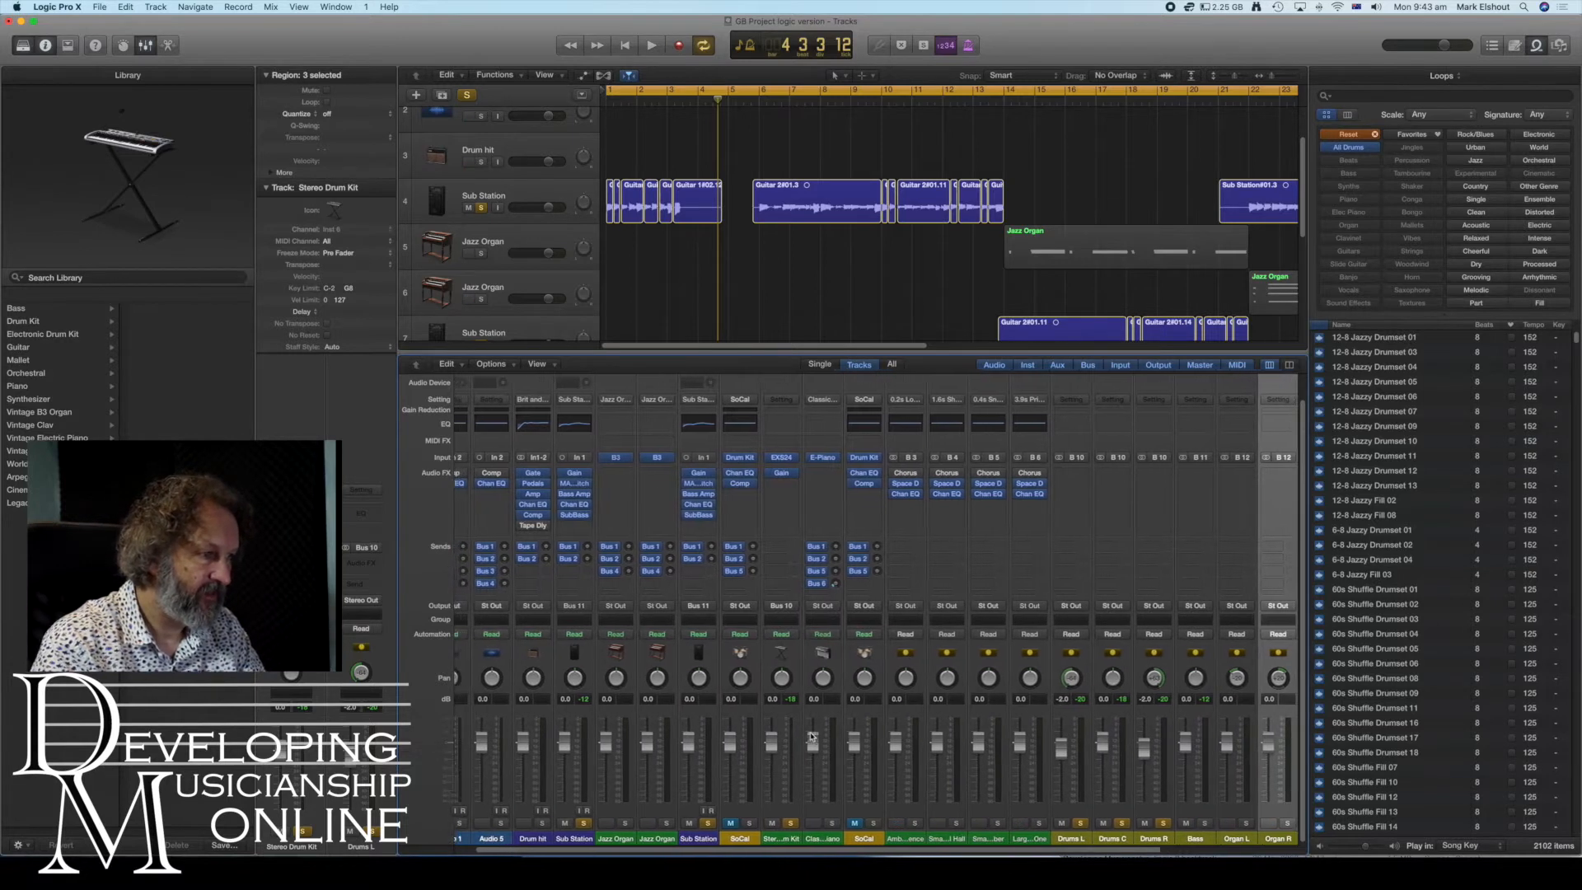
pyautogui.click(627, 607)
pyautogui.moveTo(640, 650)
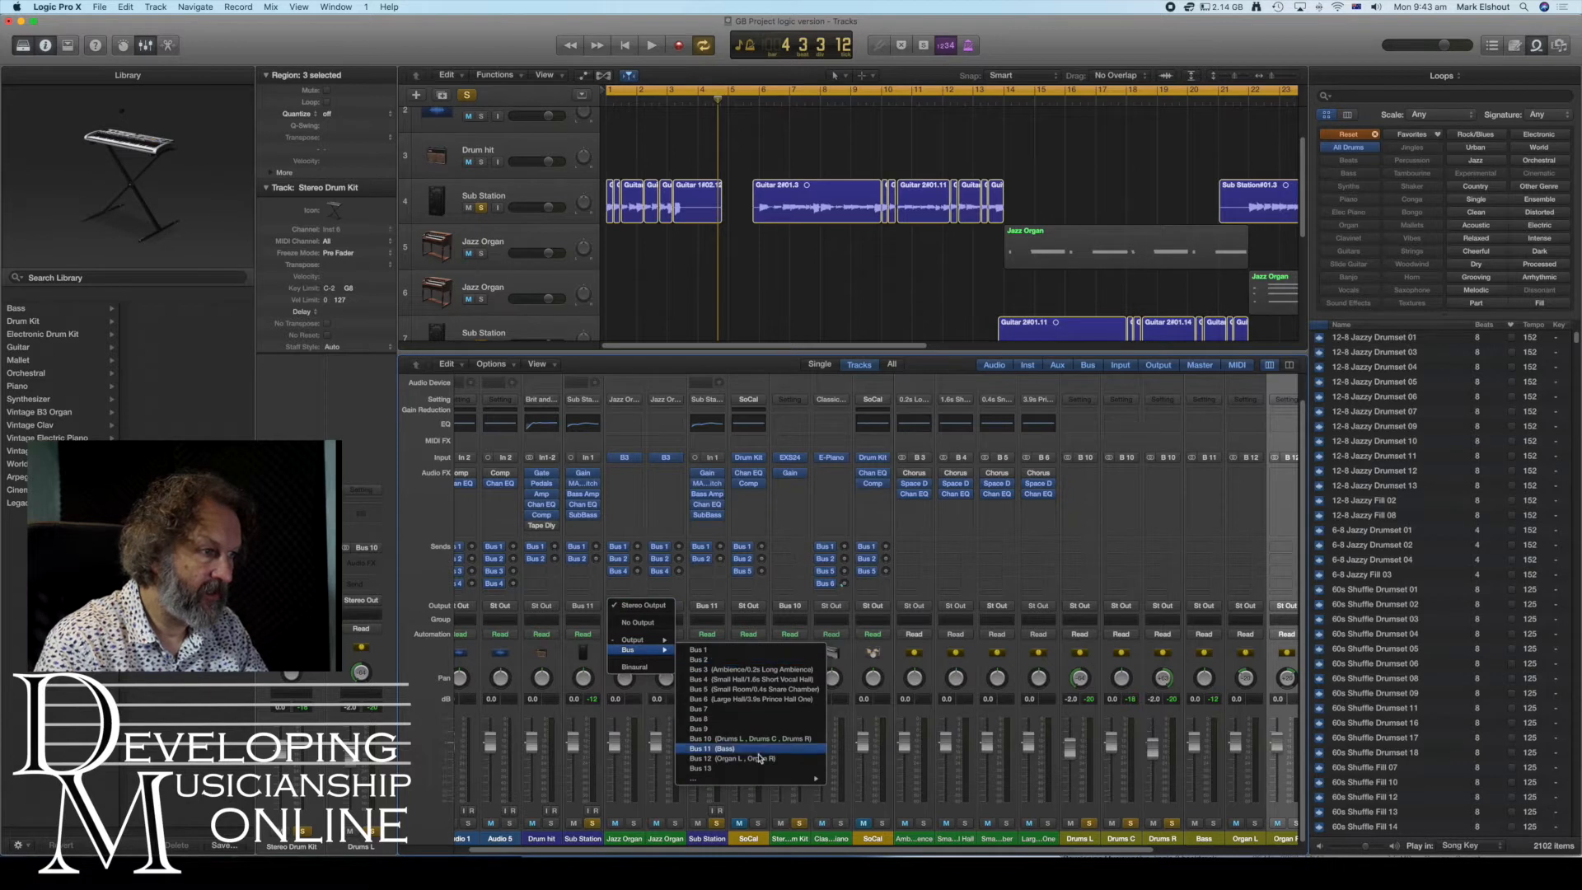
pyautogui.click(760, 758)
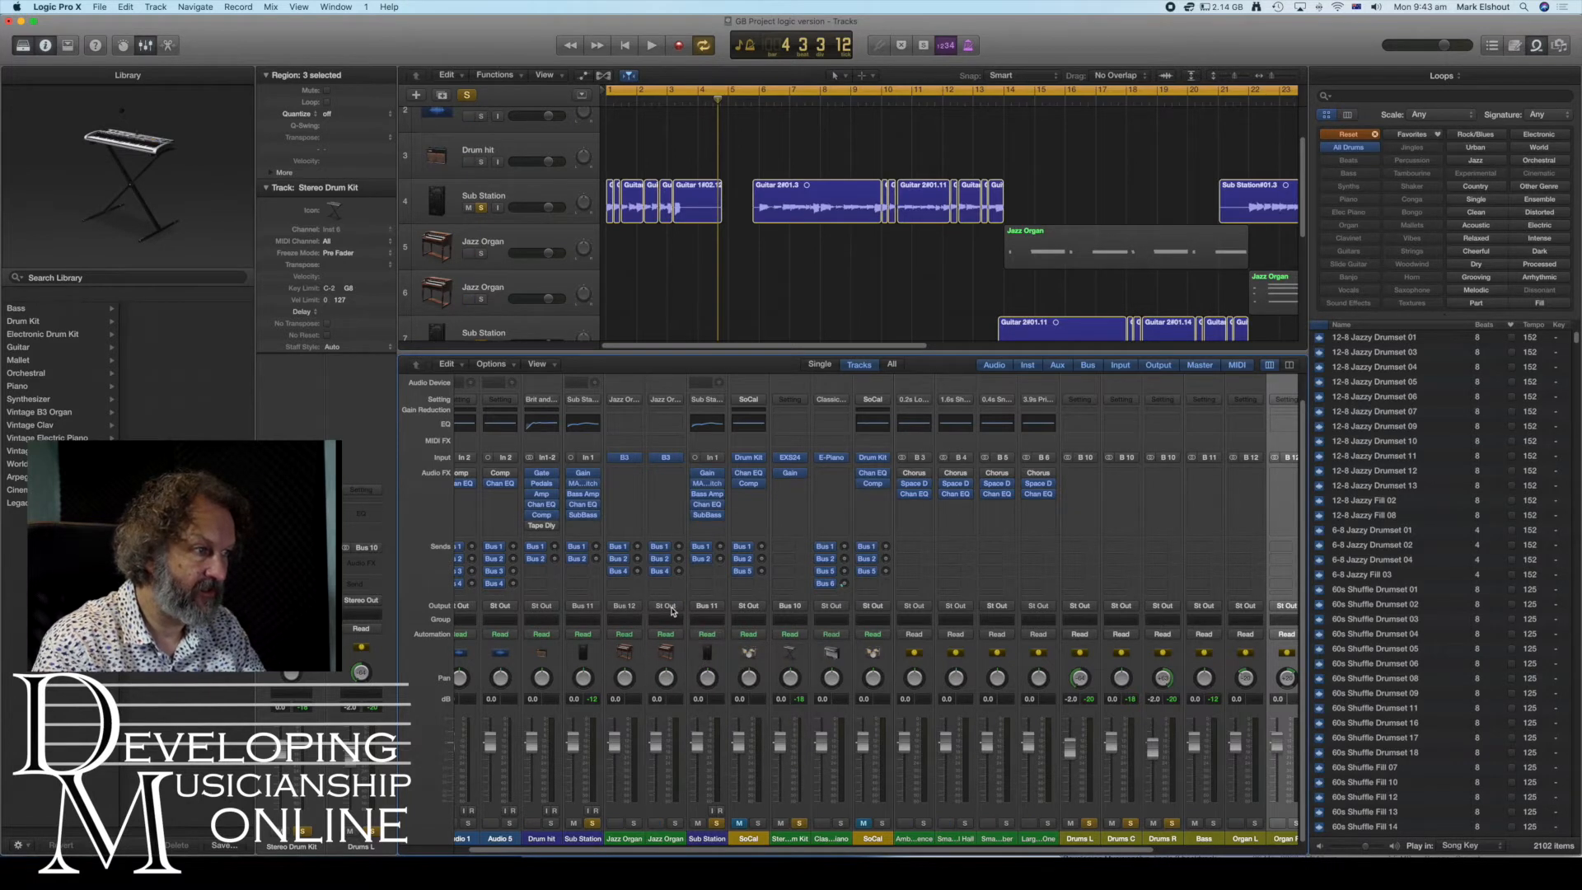
pyautogui.click(670, 607)
pyautogui.moveTo(687, 651)
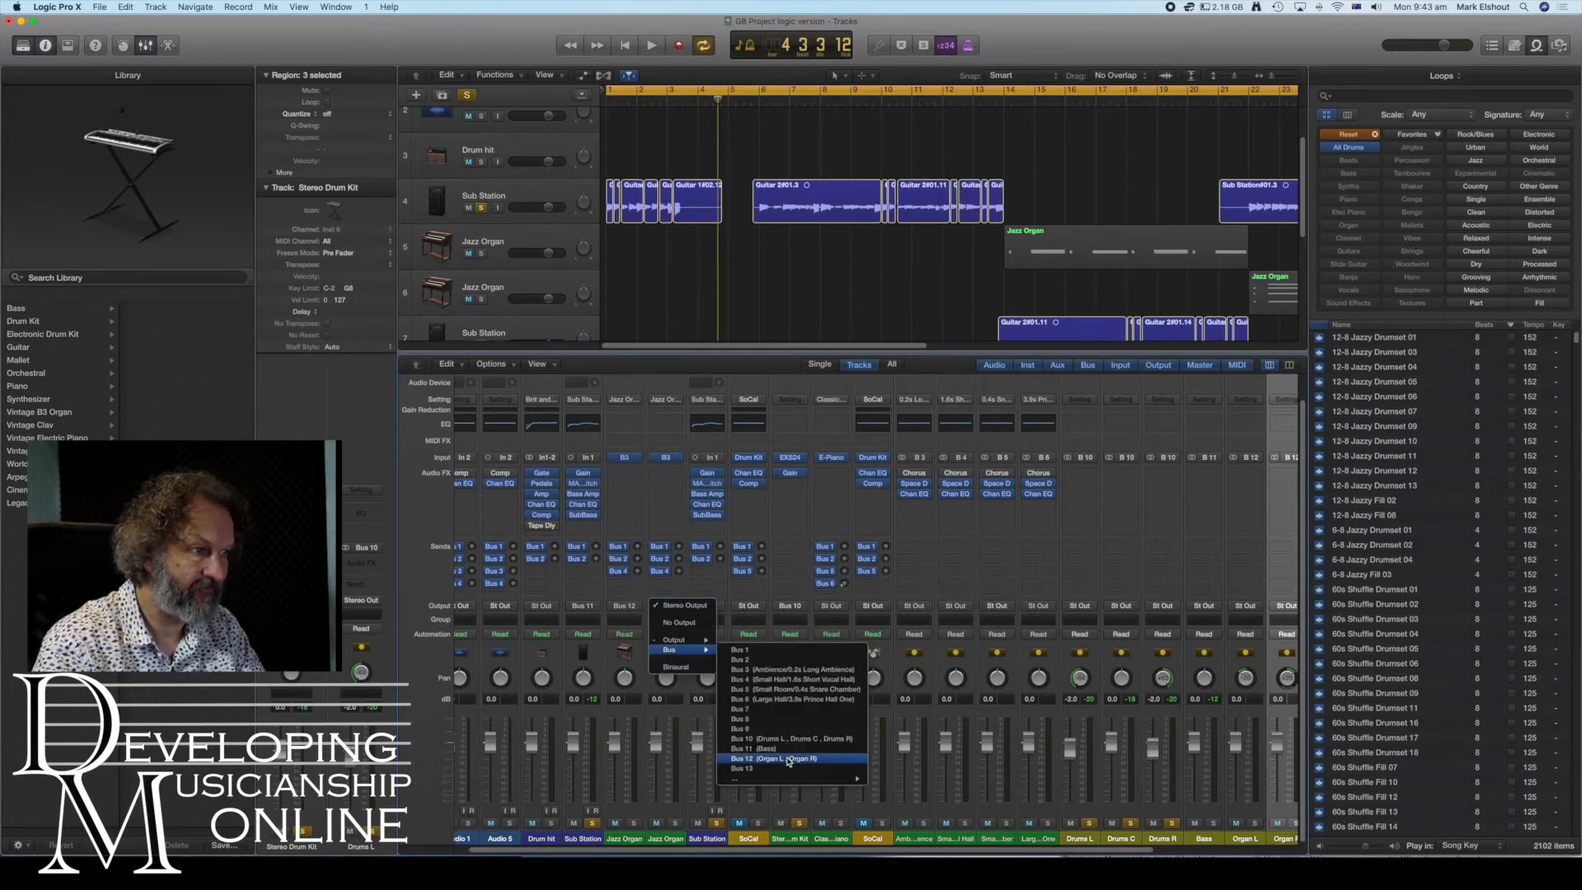
pyautogui.click(789, 759)
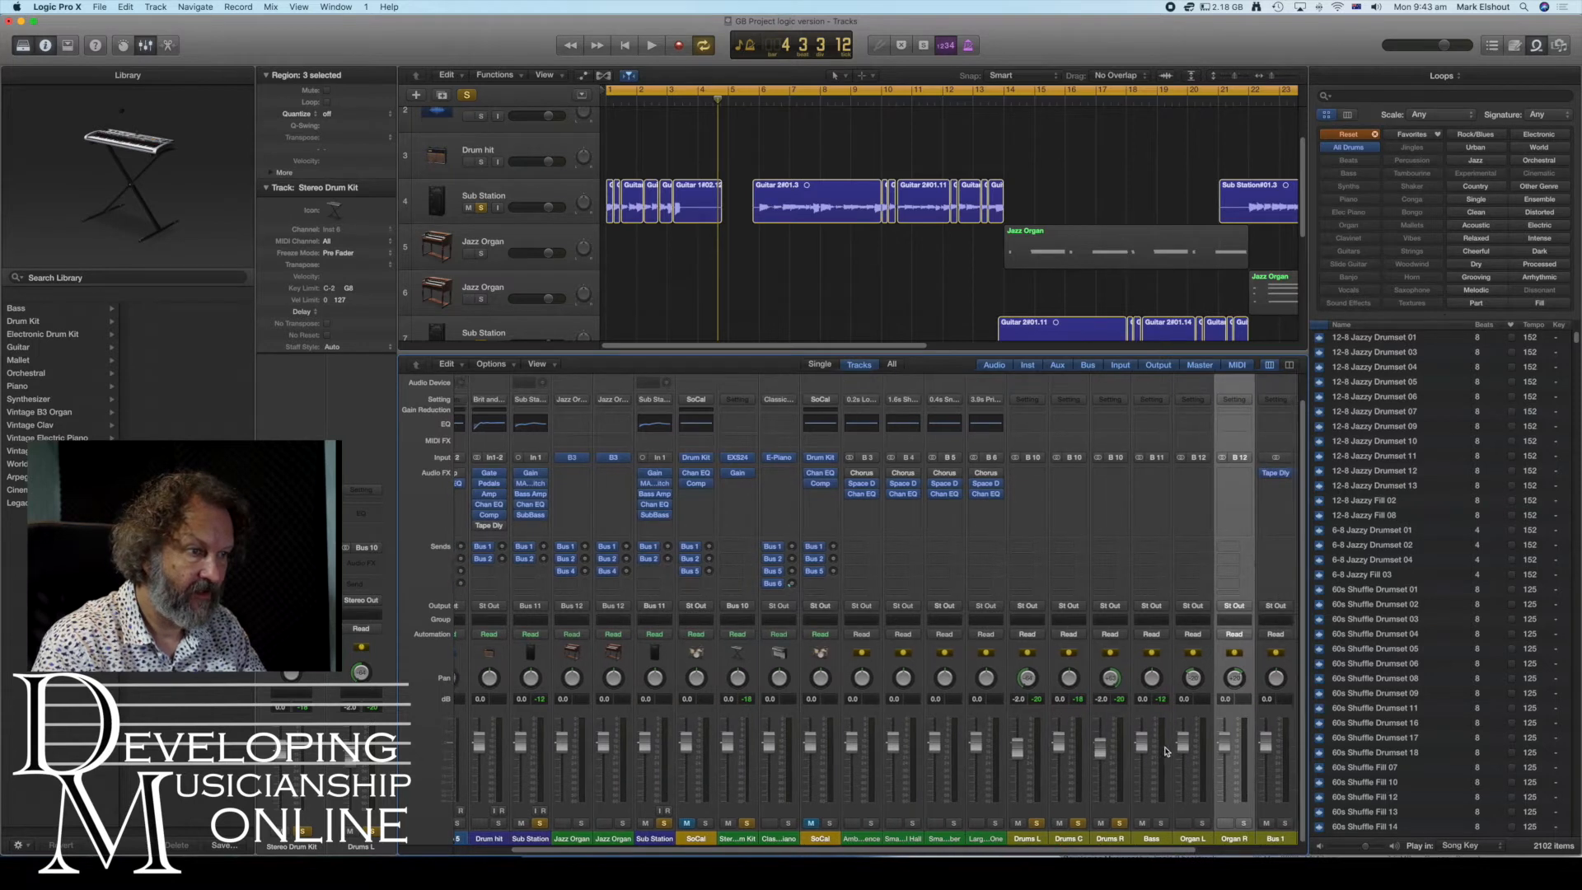
# - Solo both Jazz Organ strips together with the Organ L and Organ R aux strips
pyautogui.hscroll(-3, 682, 825)
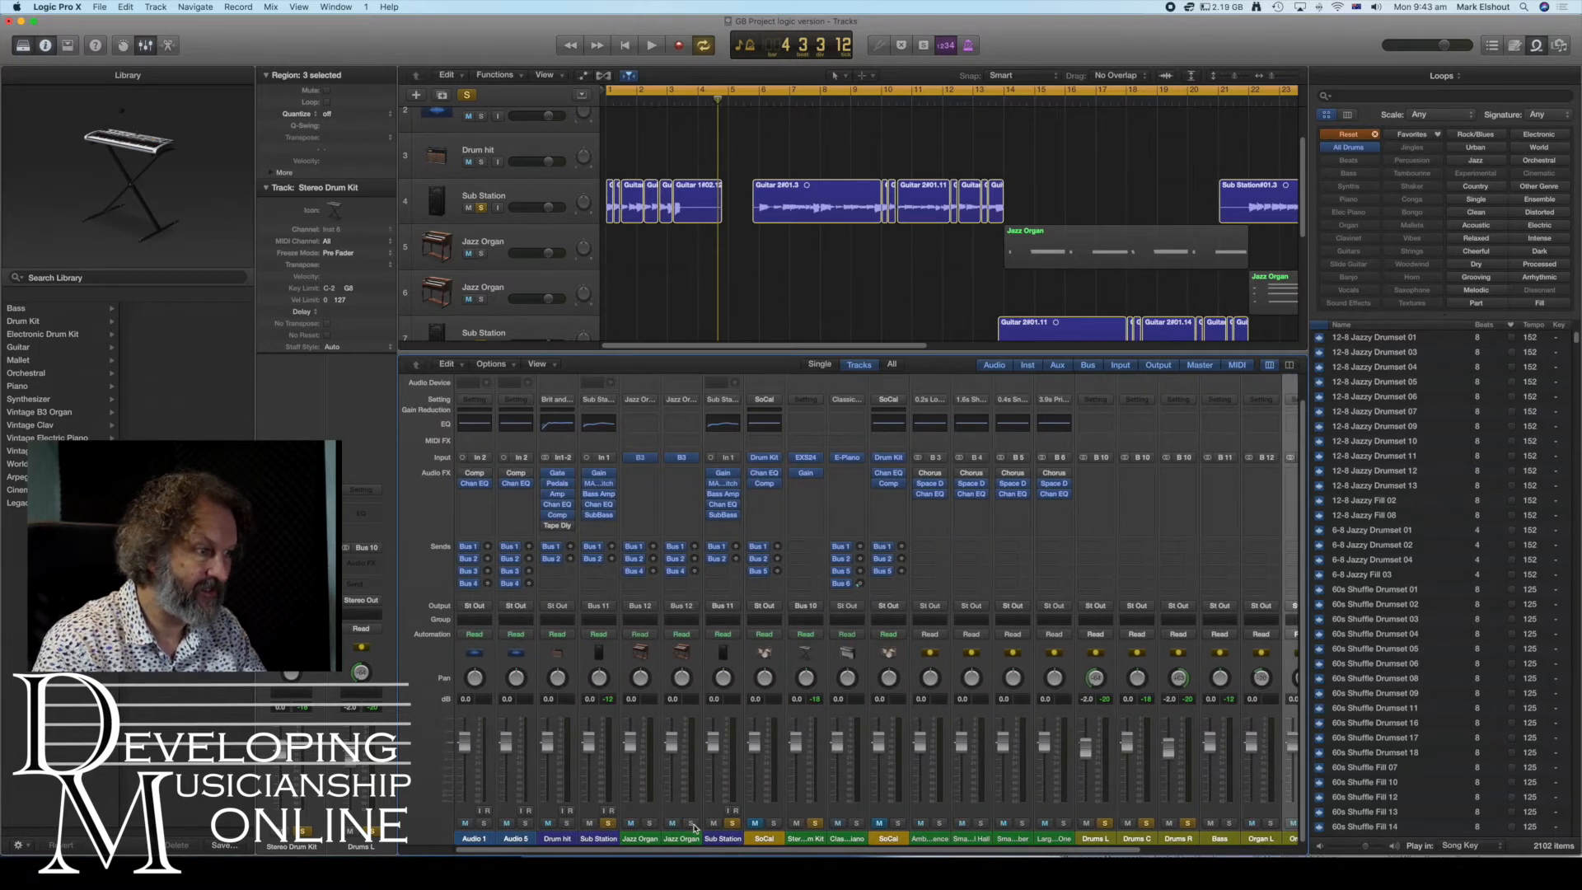
pyautogui.click(691, 823)
pyautogui.click(649, 823)
pyautogui.click(1272, 823)
pyautogui.click(1228, 824)
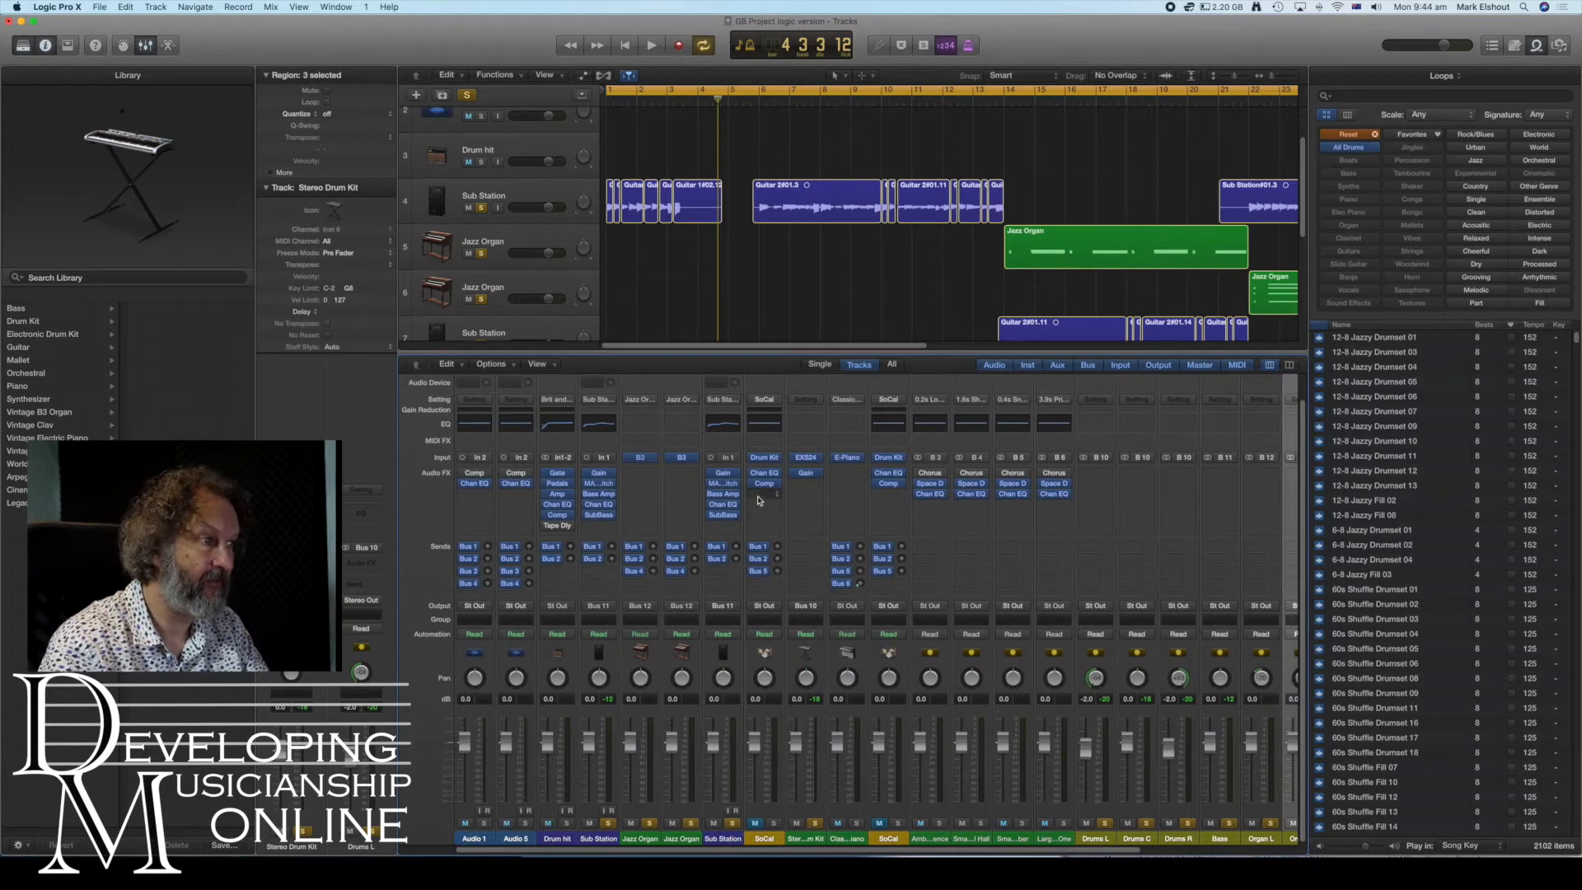
# - Play back the organ section of the project to listen, and stop playback
pyautogui.scroll(-3, 964, 262)
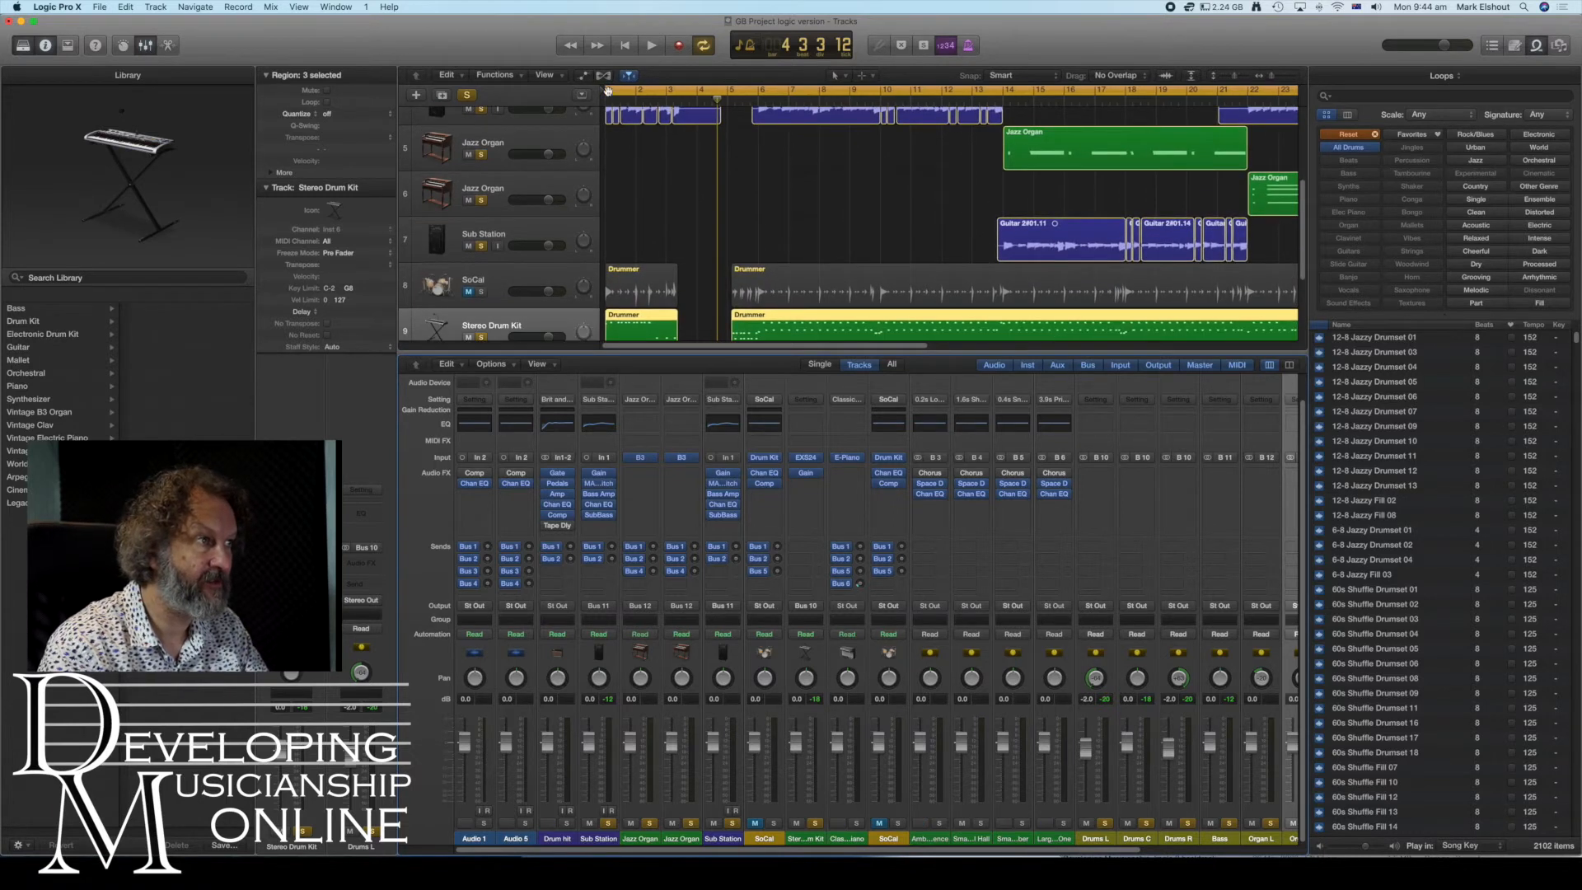
pyautogui.moveTo(608, 91); pyautogui.dragTo(1005, 92)
pyautogui.click(652, 47)
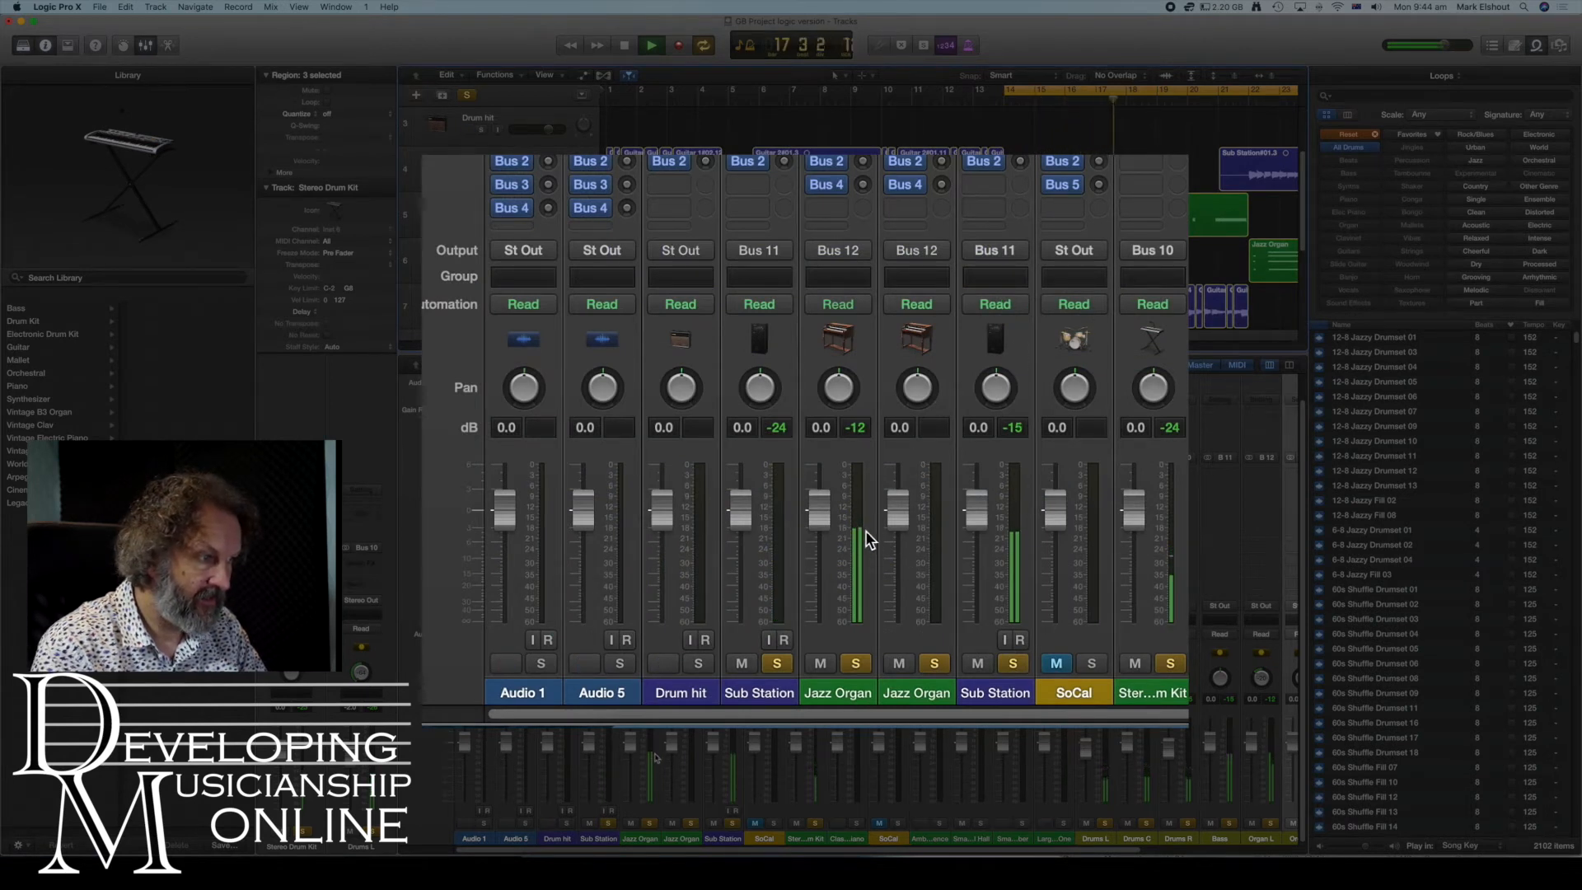
pyautogui.press('space')
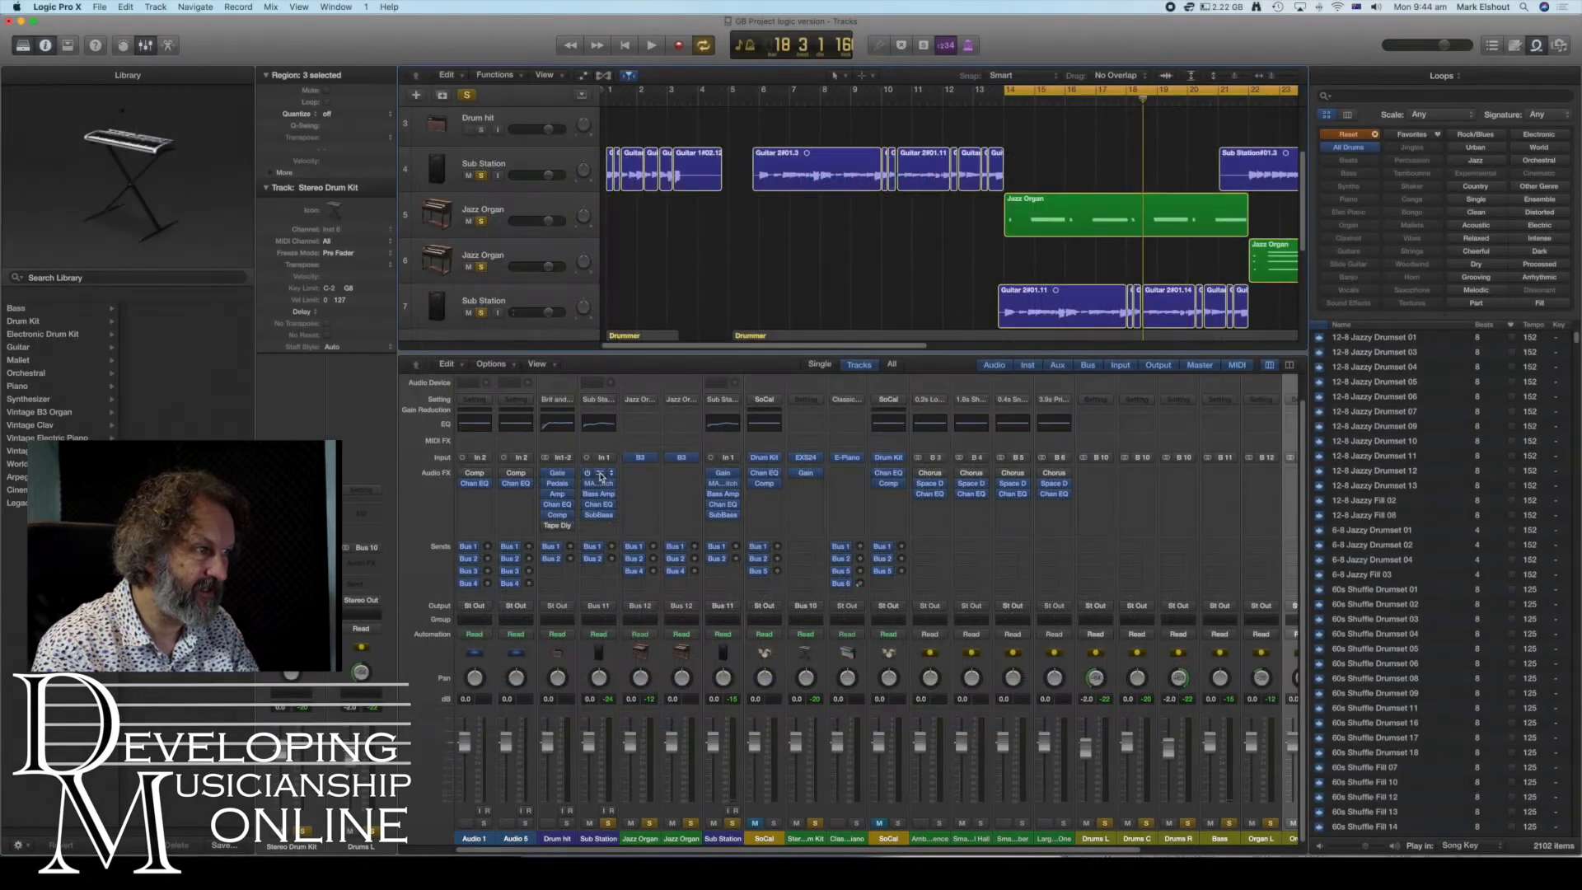
# - Add a Gain plug-in to the first Jazz Organ strip and copy it to the second Jazz Organ strip
pyautogui.click(643, 475)
pyautogui.moveTo(673, 606)
pyautogui.moveTo(732, 609)
pyautogui.click(817, 609)
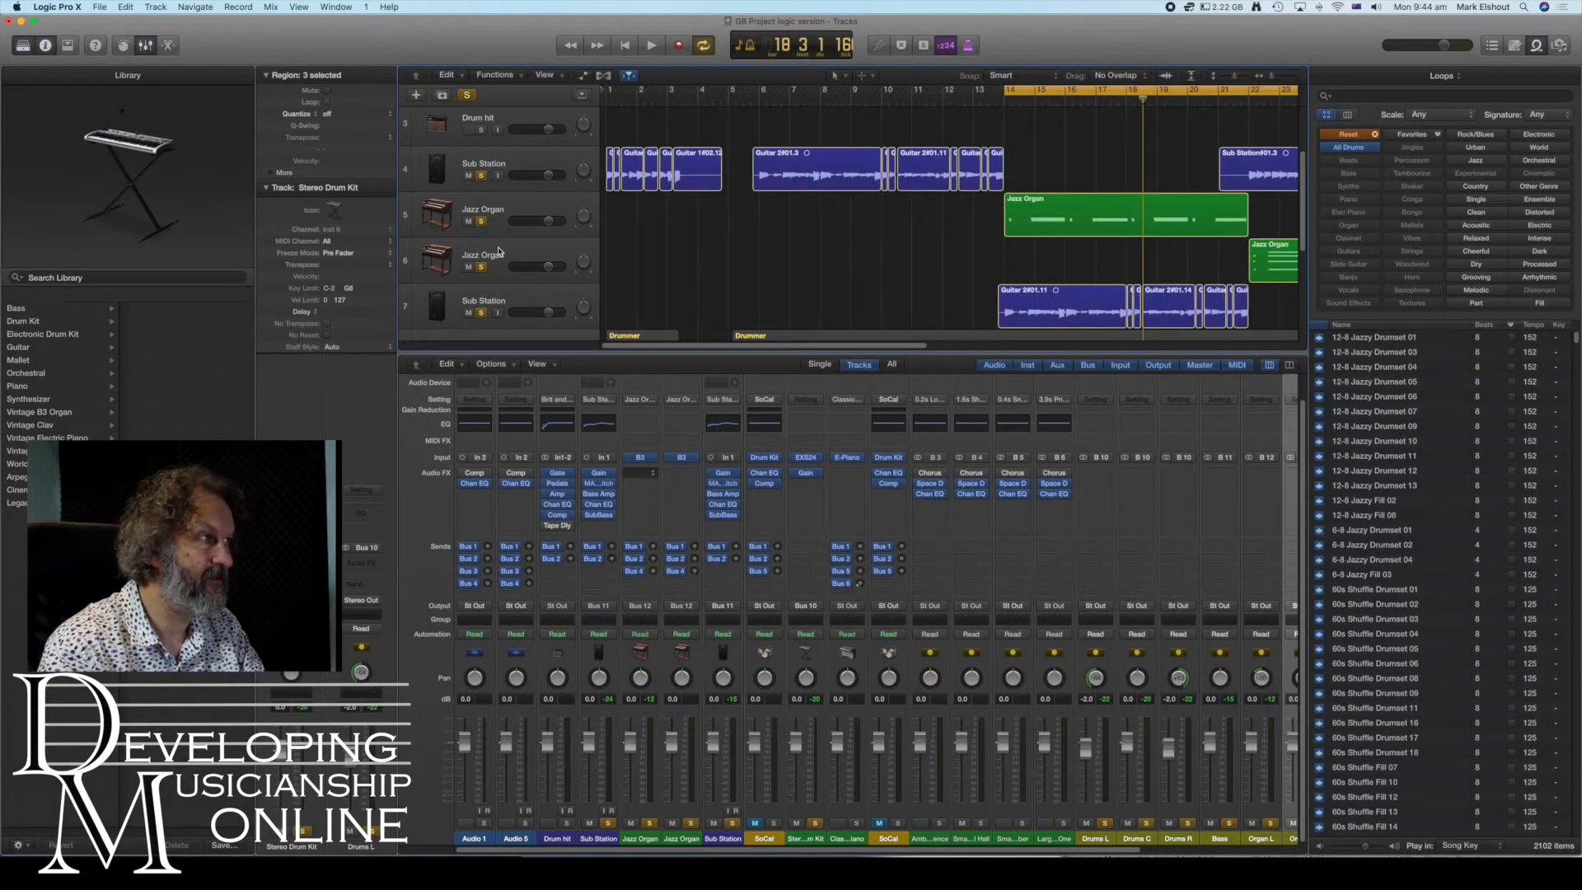
pyautogui.moveTo(68, 158); pyautogui.dragTo(68, 159)
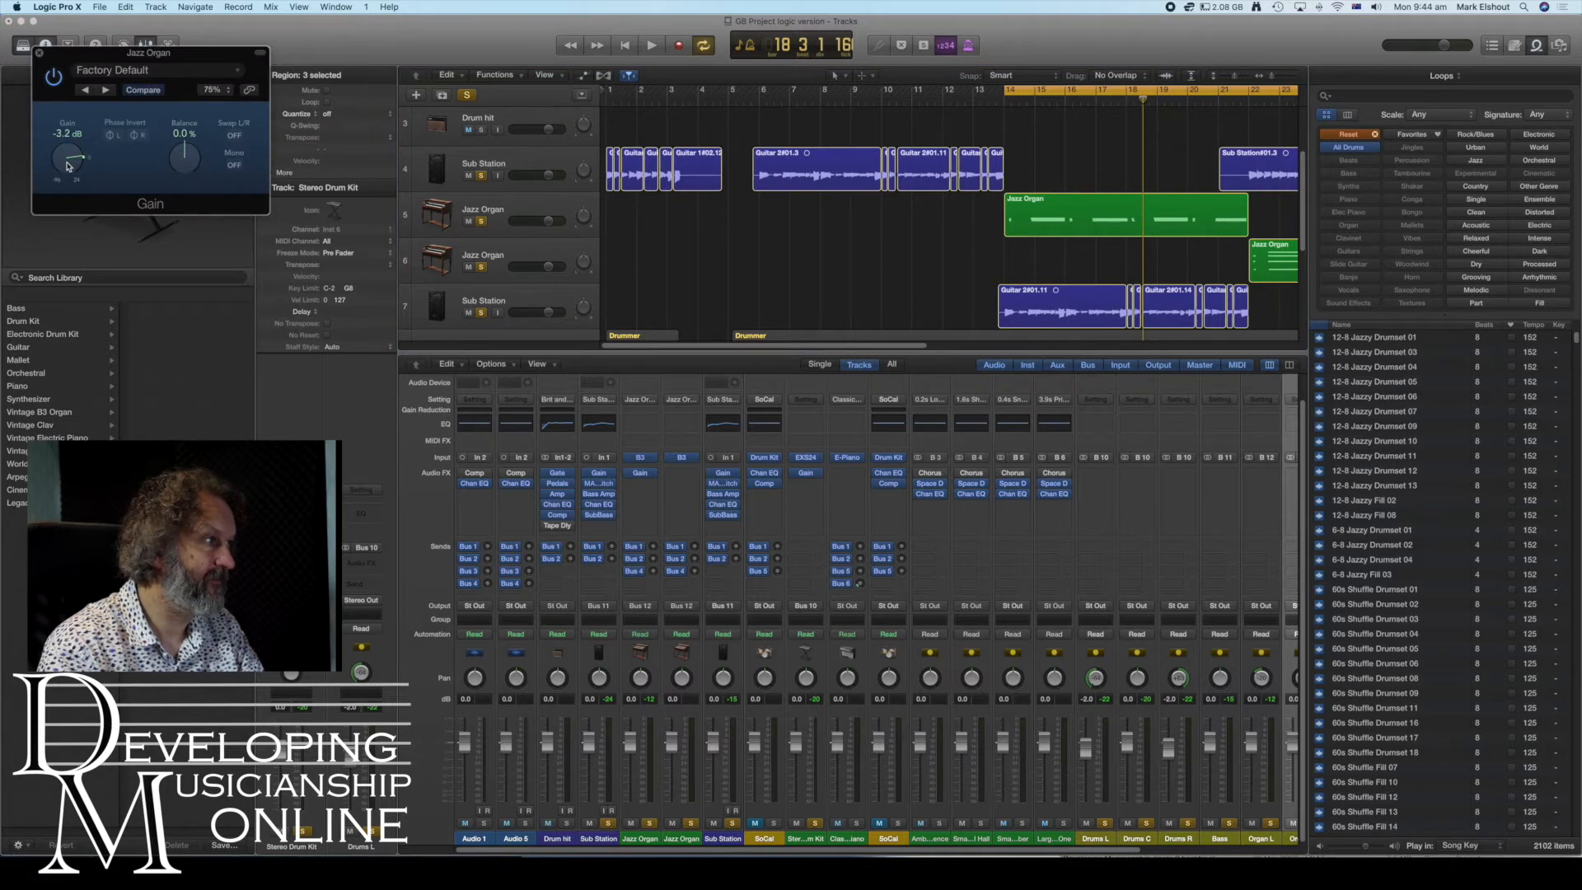
pyautogui.click(39, 52)
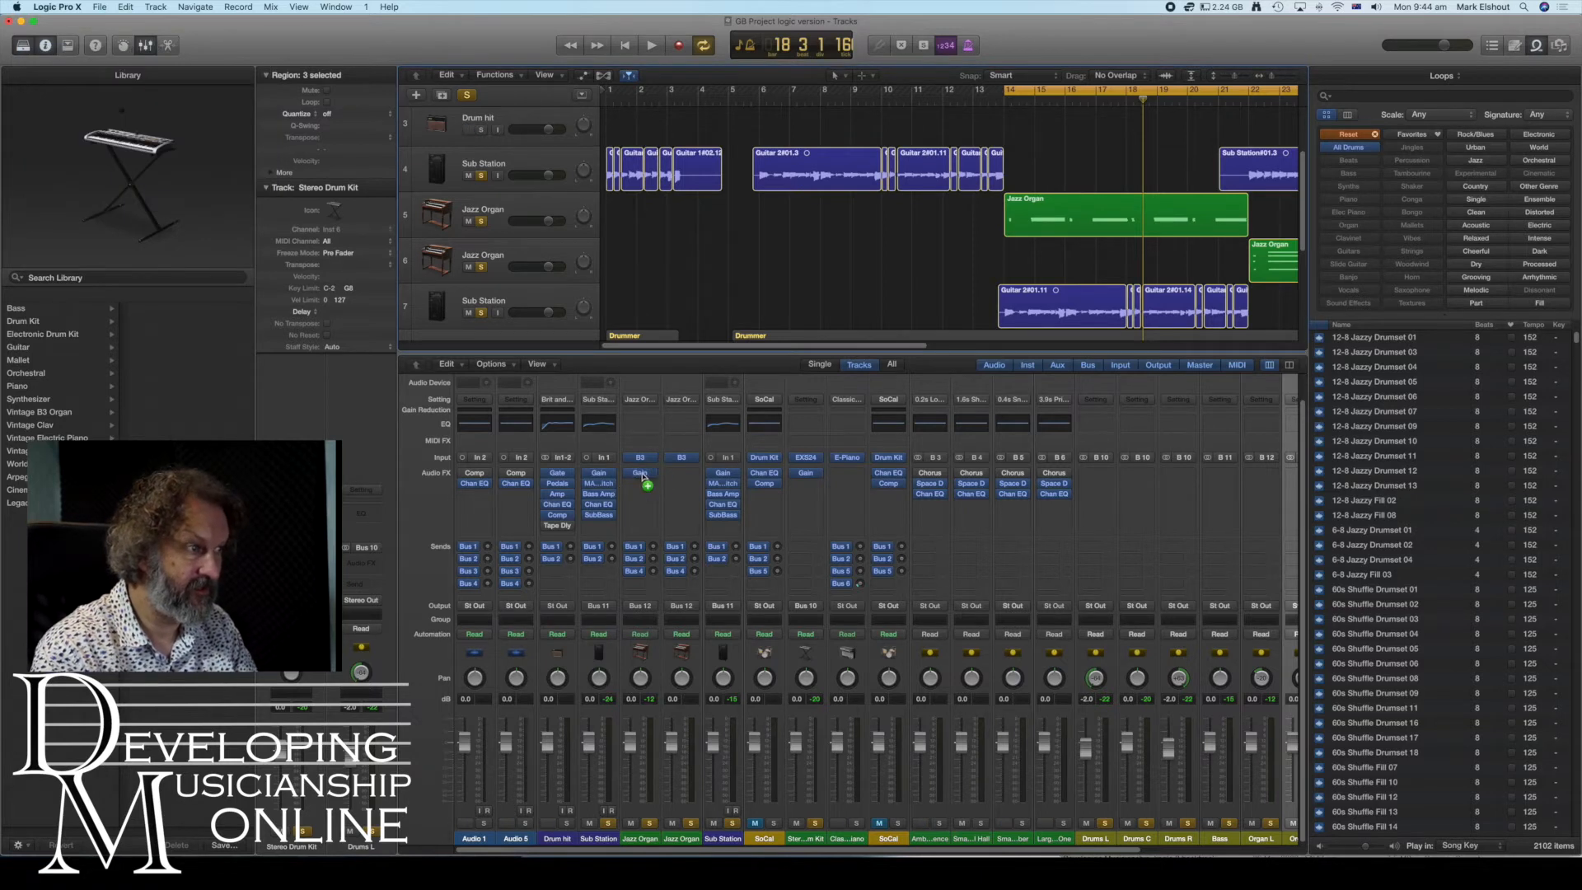
pyautogui.moveTo(687, 485); pyautogui.dragTo(686, 482)
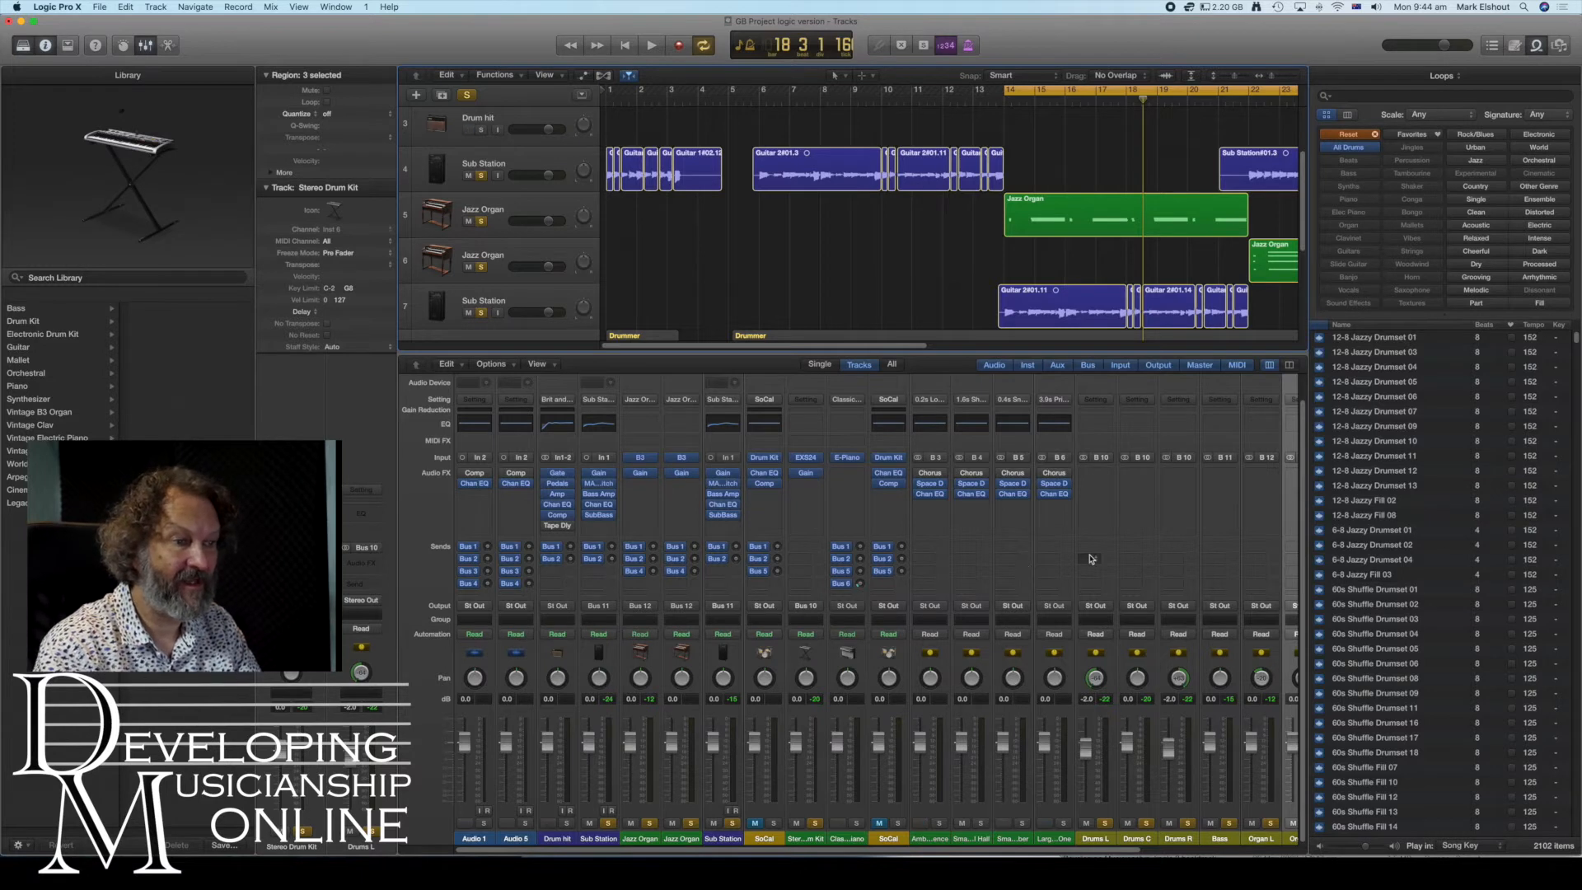
# - Browse across the mixer to review the channel strips' routing and plug-ins
pyautogui.hscroll(3, 1090, 559)
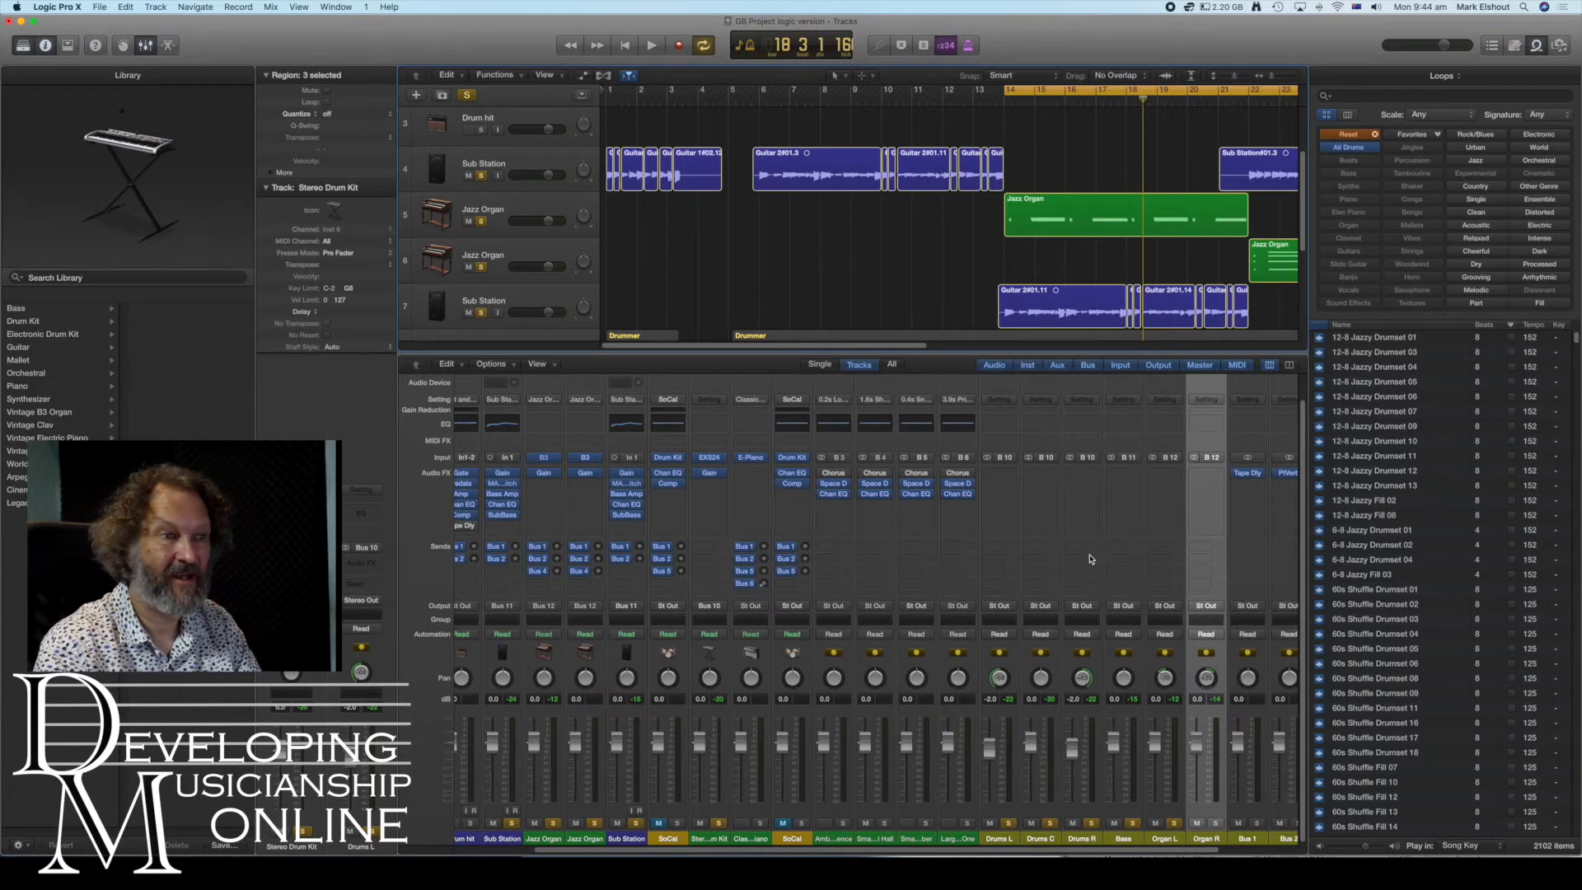
pyautogui.hscroll(1, 1155, 536)
pyautogui.scroll(1, 1155, 536)
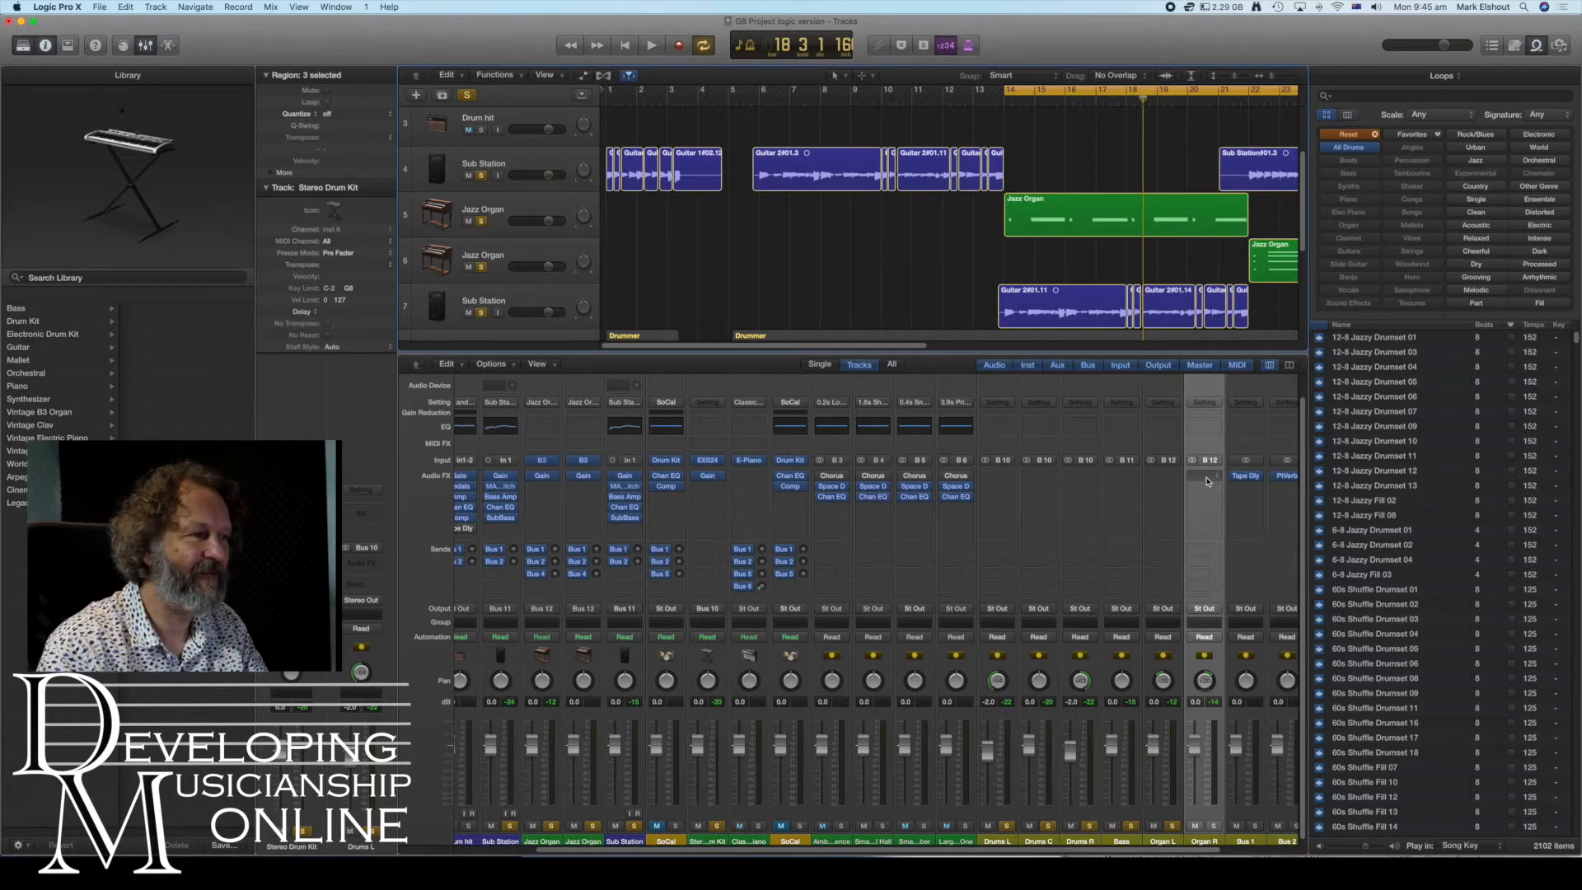
pyautogui.hscroll(-3, 1095, 506)
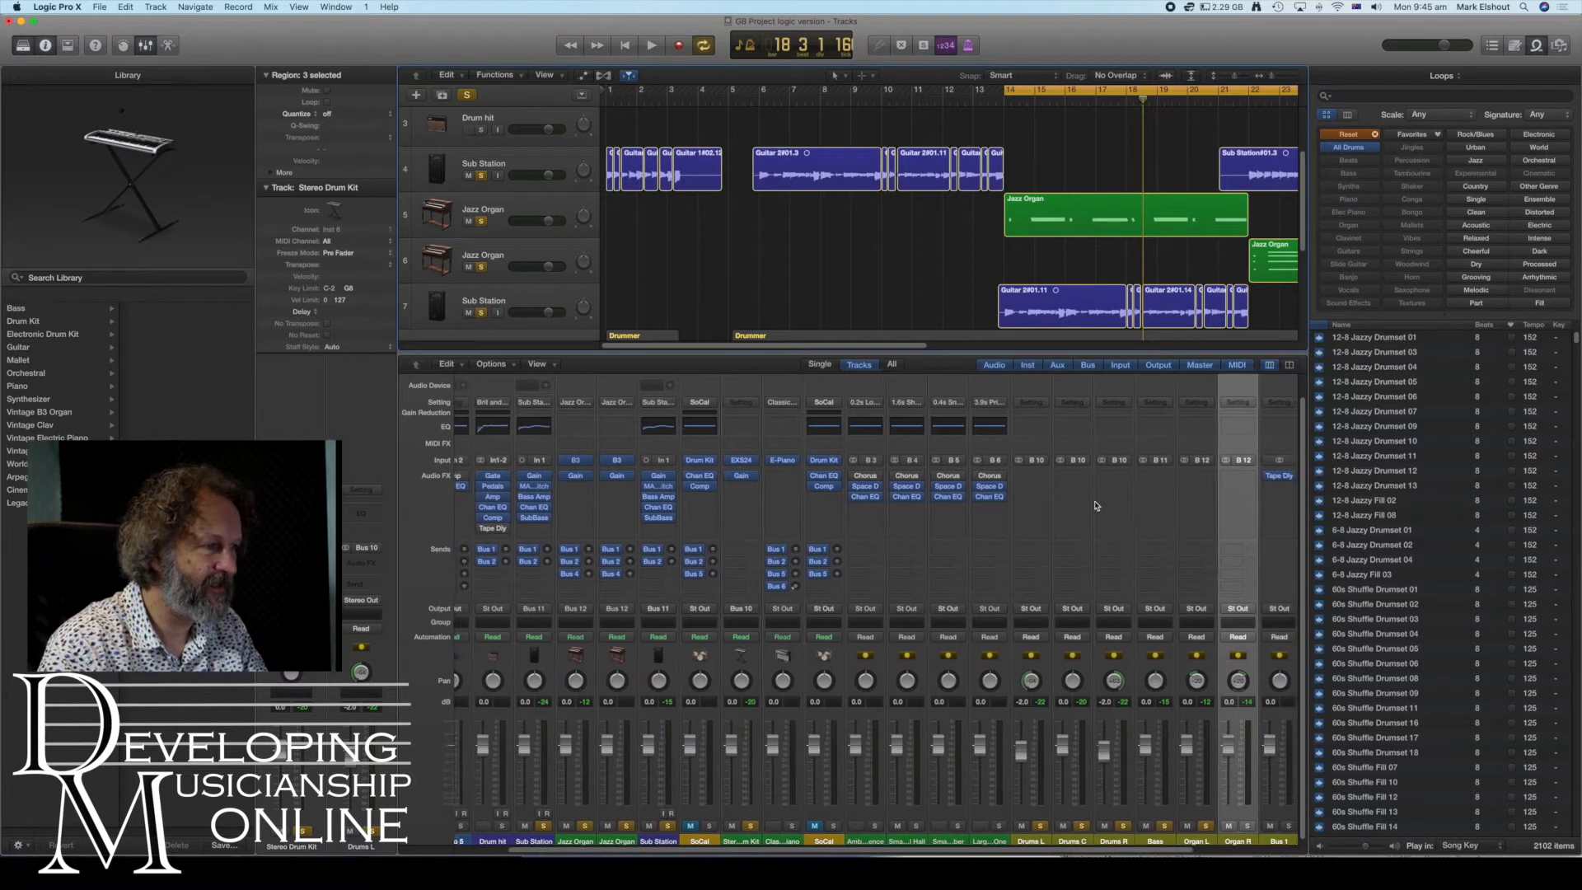
pyautogui.hscroll(-3, 1095, 506)
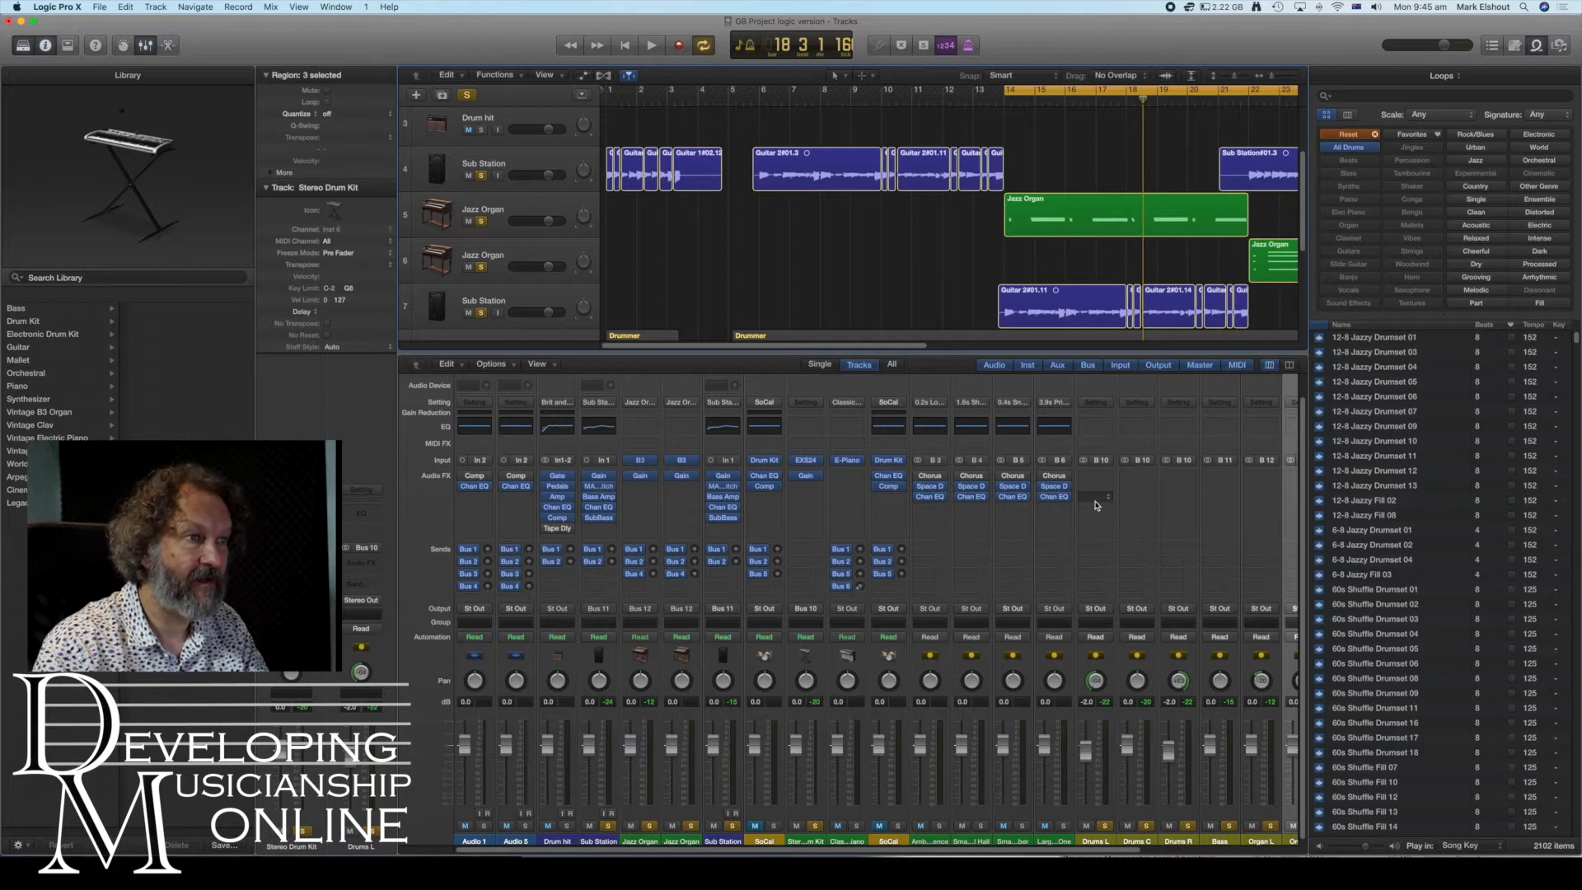
pyautogui.hscroll(8, 1095, 507)
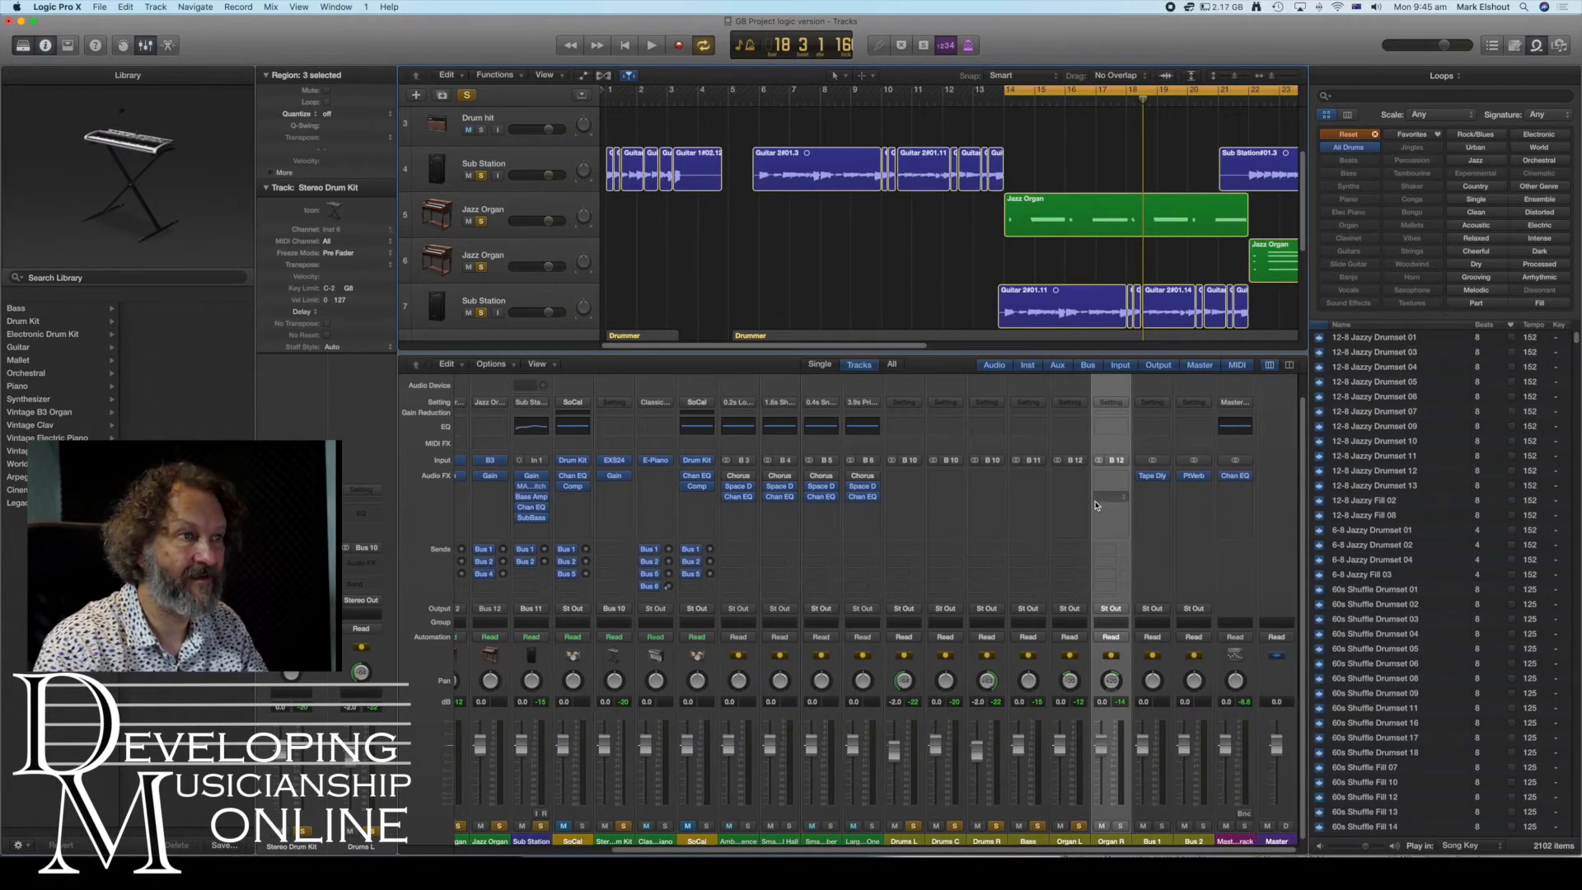
pyautogui.scroll(2, 1097, 506)
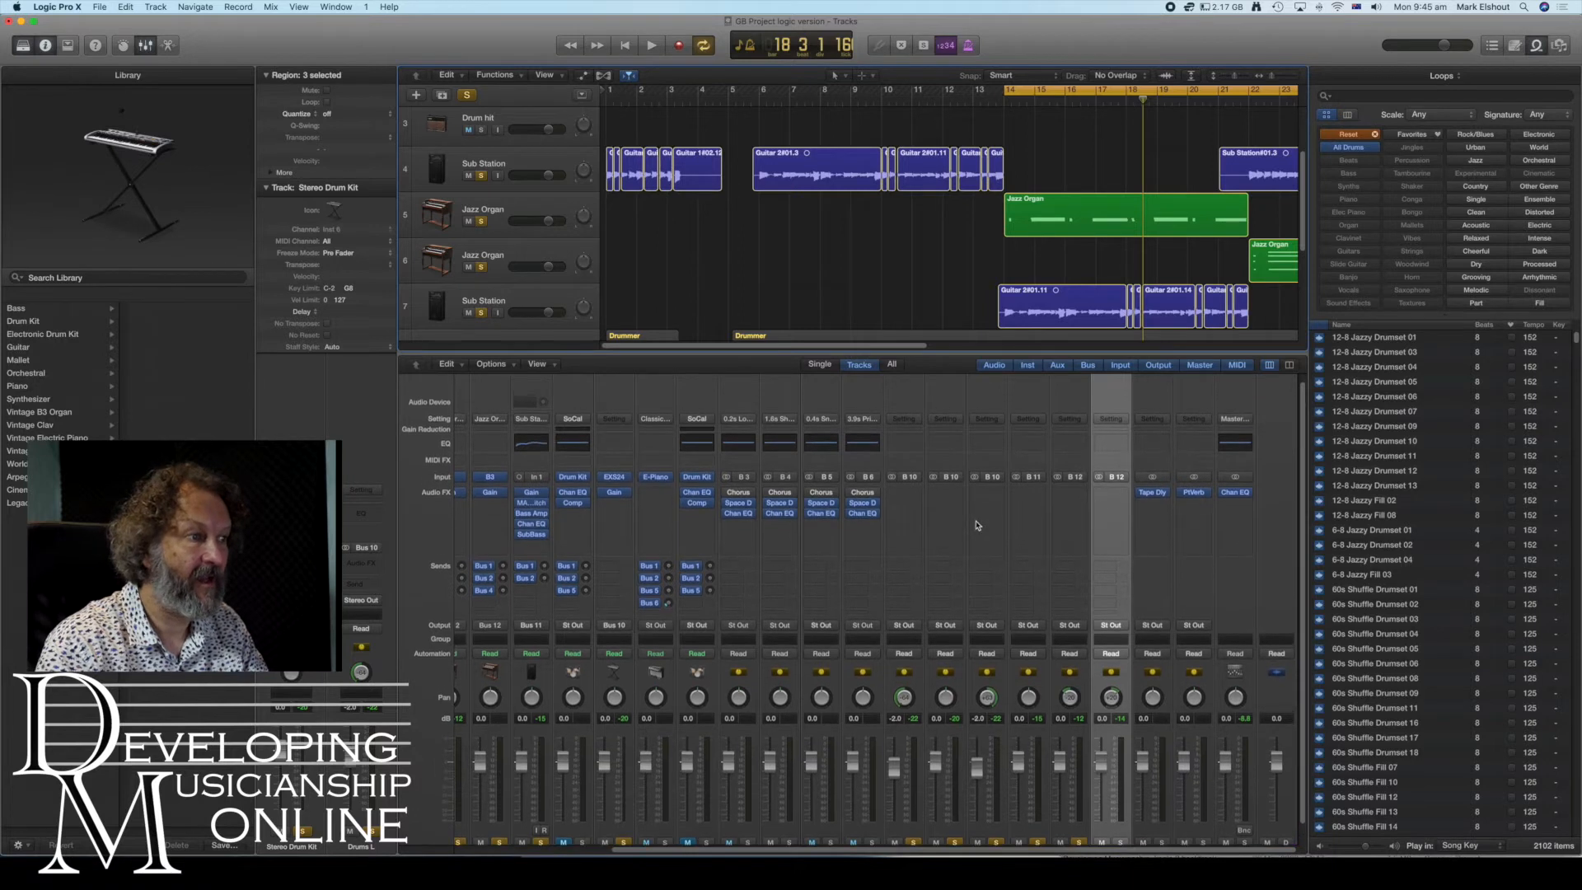
pyautogui.scroll(-1, 977, 525)
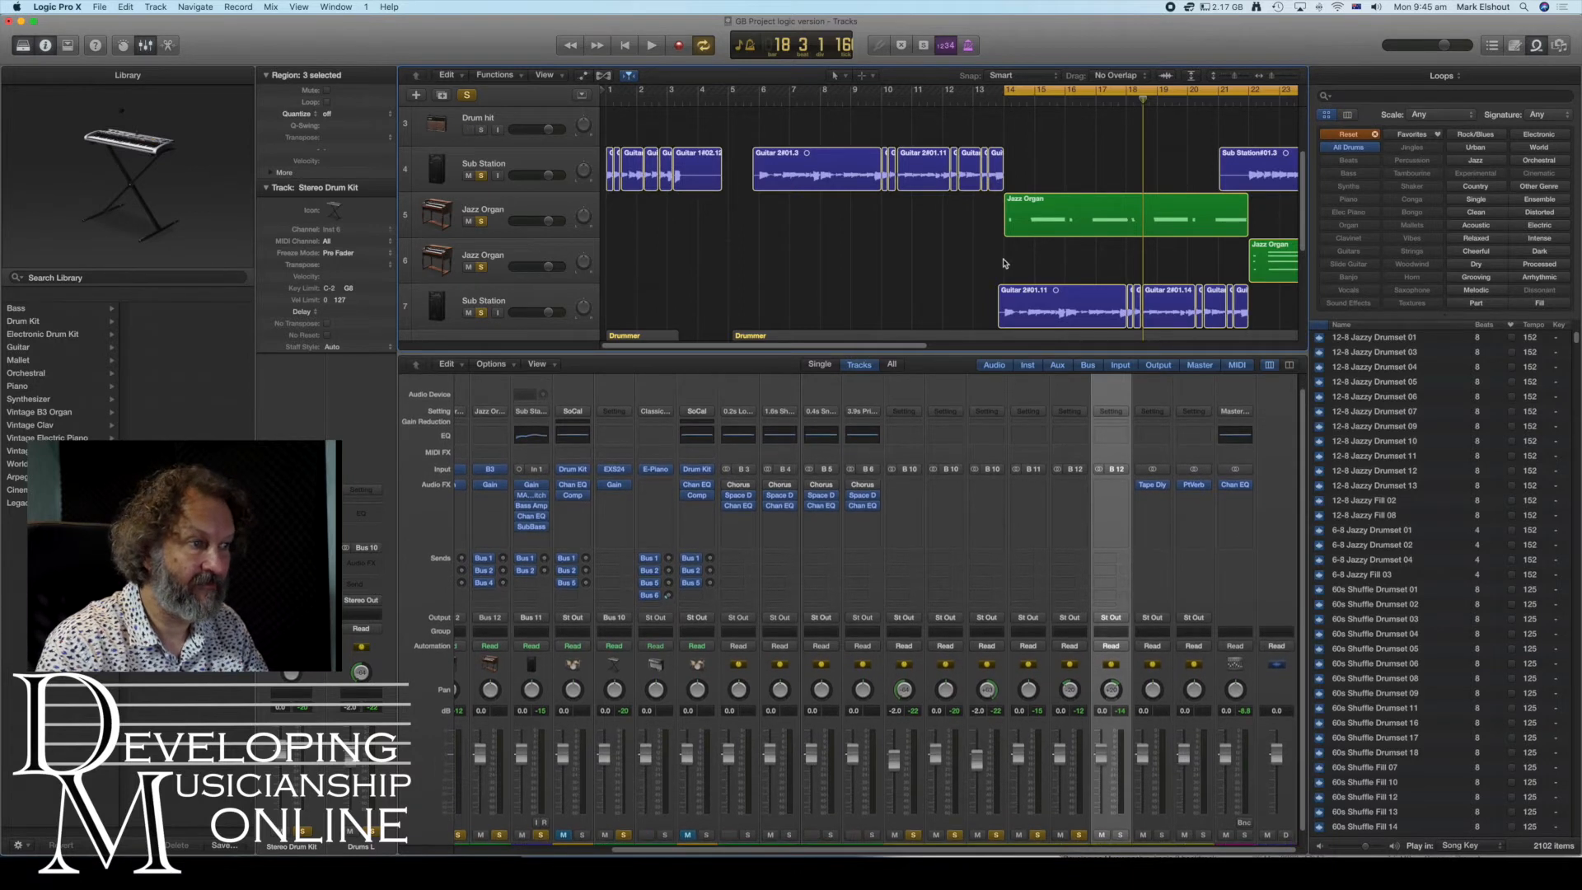
pyautogui.scroll(3, 1005, 206)
# - Create three more auxiliary channel strips in the mixer
pyautogui.moveTo(1009, 85); pyautogui.dragTo(607, 89)
pyautogui.hscroll(10, 1198, 118)
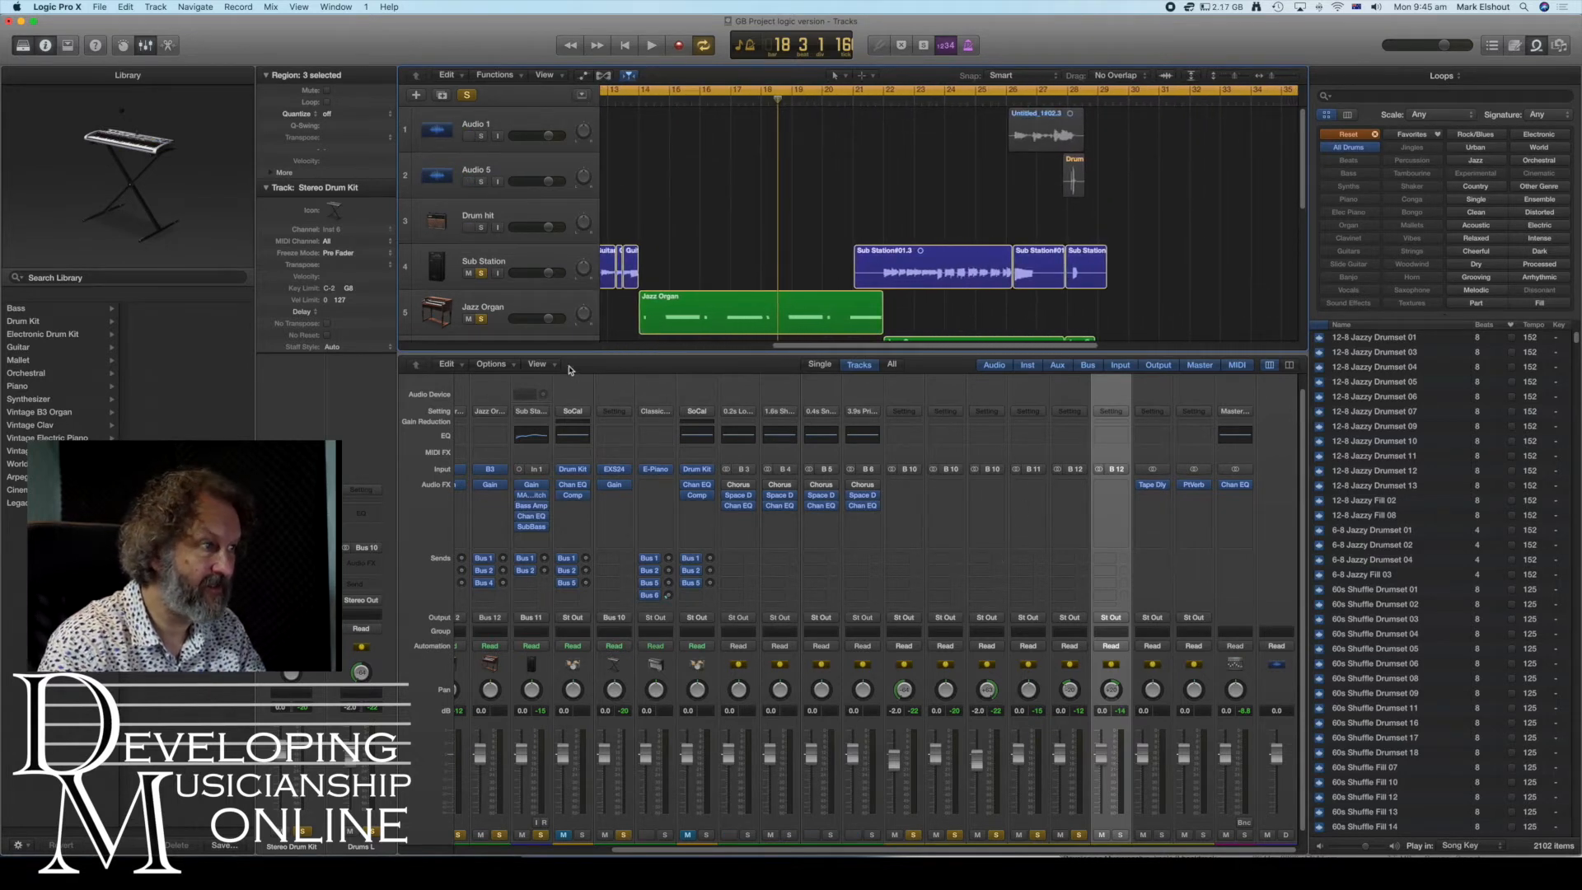
pyautogui.click(511, 365)
pyautogui.click(516, 380)
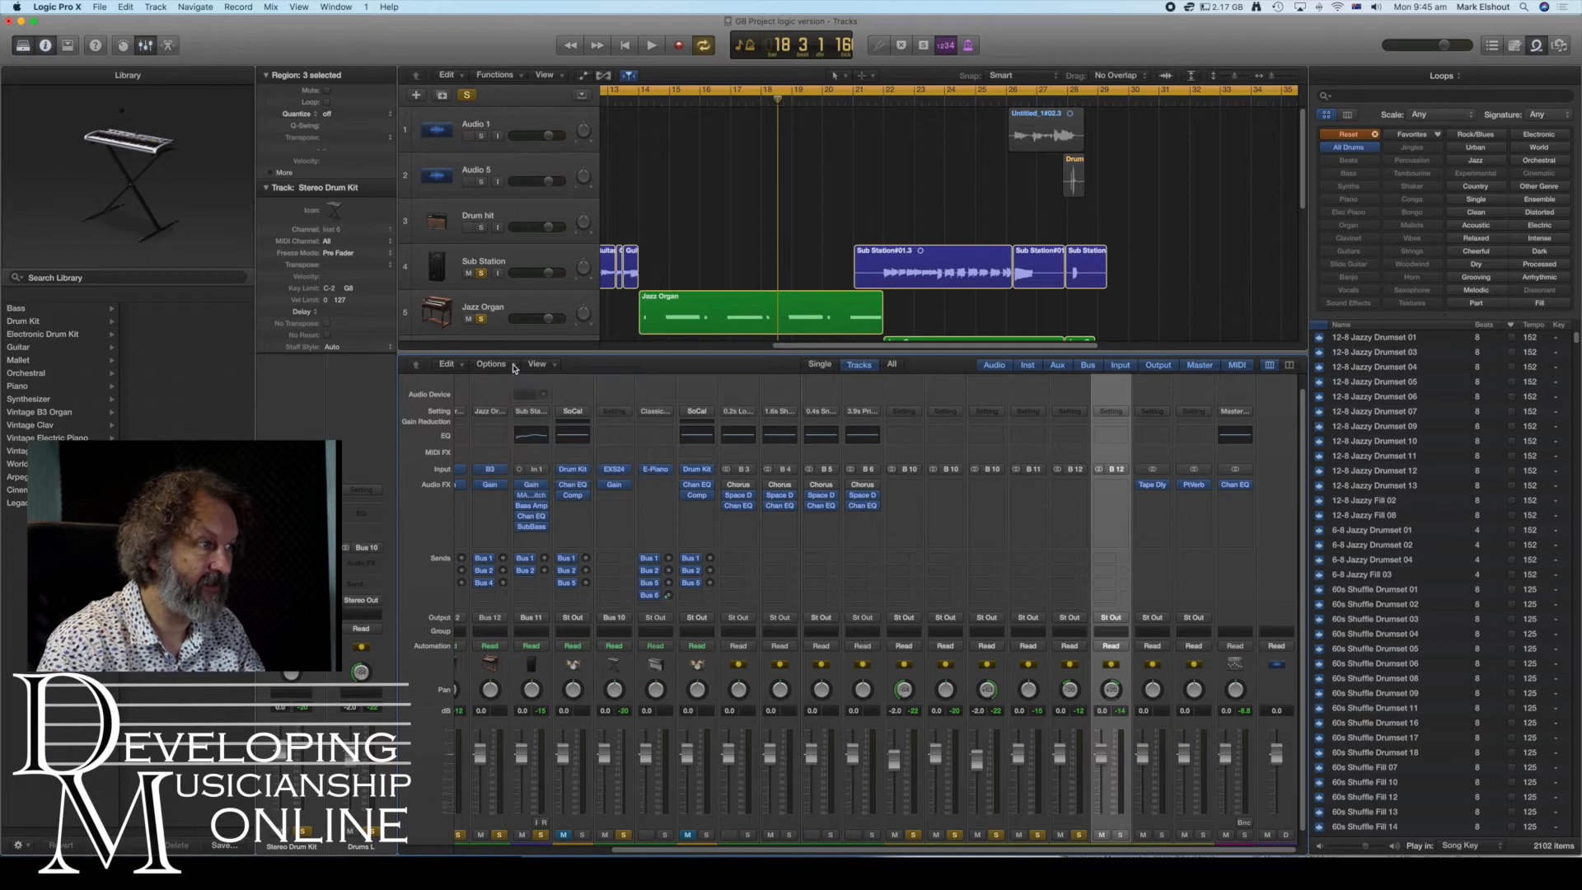
pyautogui.click(512, 368)
pyautogui.click(512, 377)
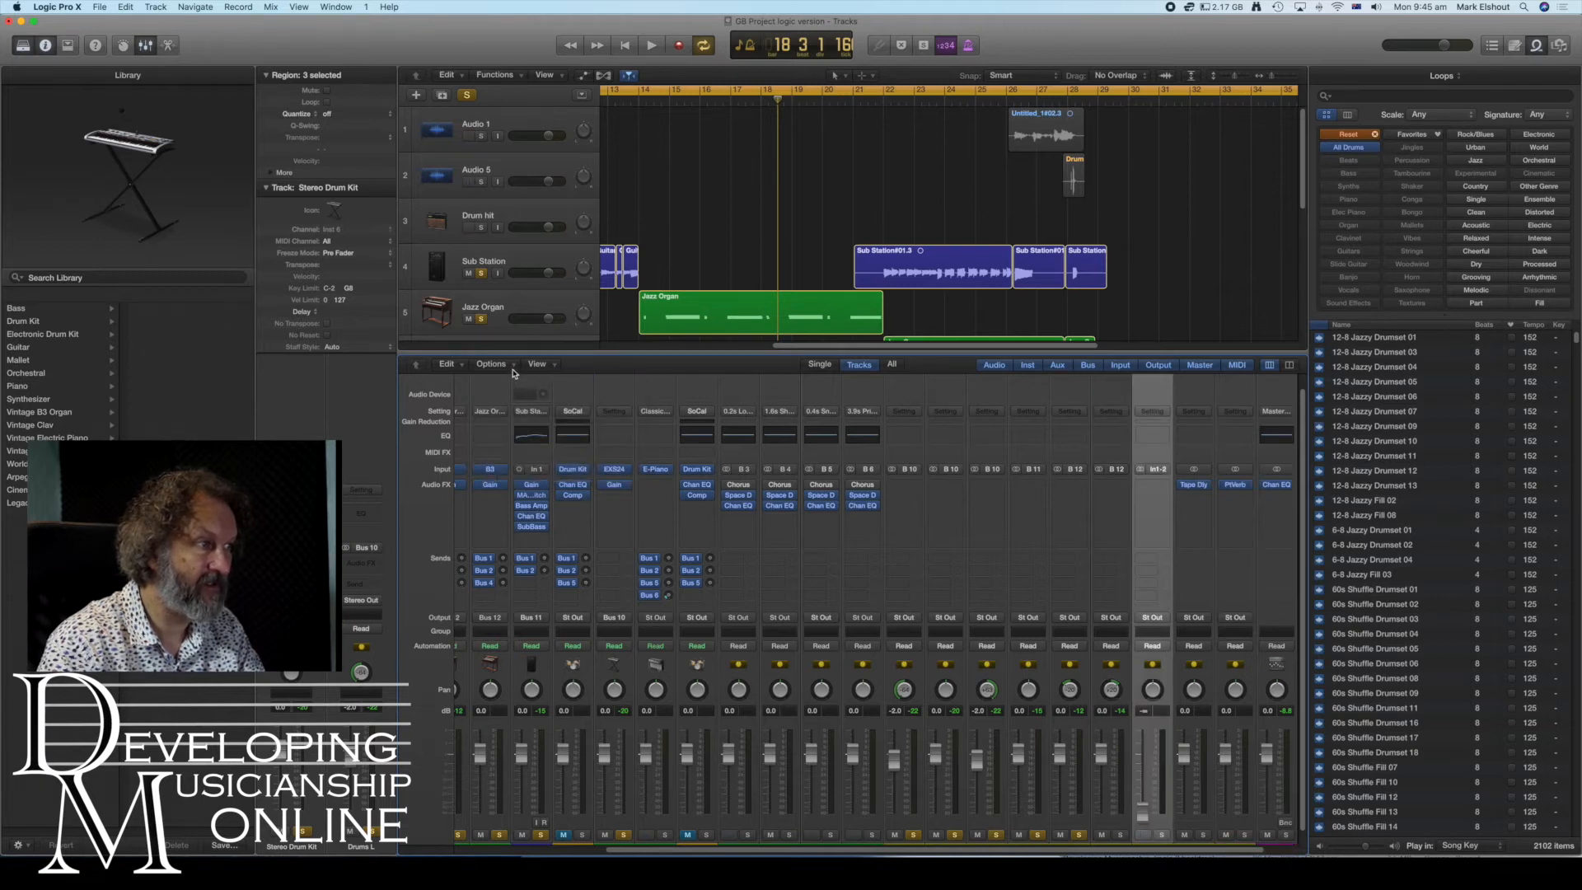
pyautogui.click(514, 366)
pyautogui.click(516, 378)
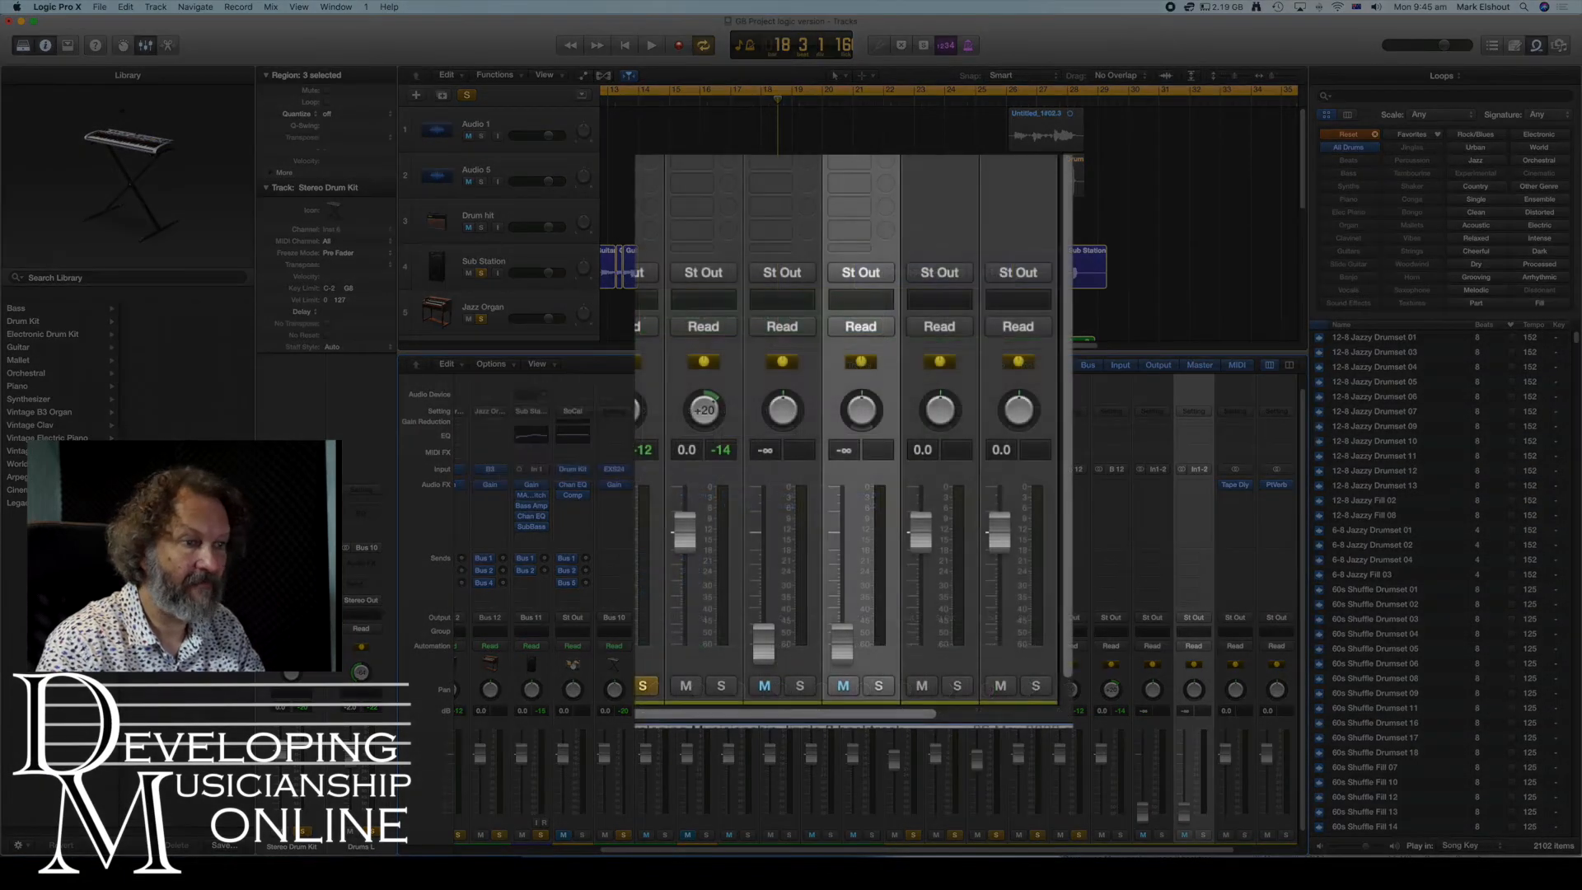
# - Pan Aux 11 to -40 and Aux 13 to +40
pyautogui.scroll(-1, 1164, 650)
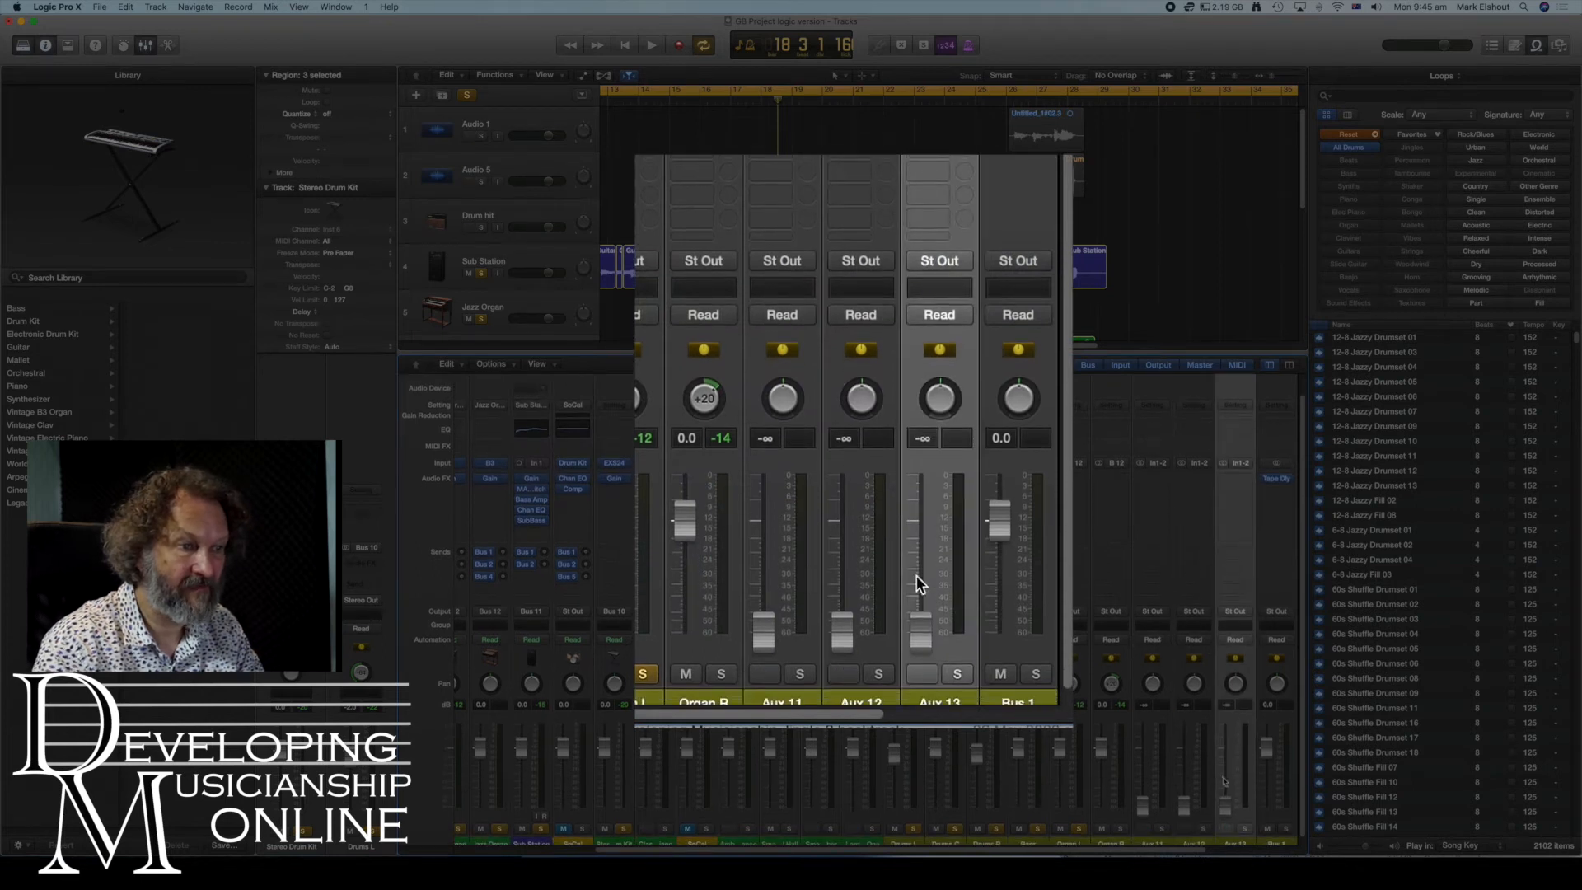
pyautogui.moveTo(1153, 684); pyautogui.dragTo(1154, 731)
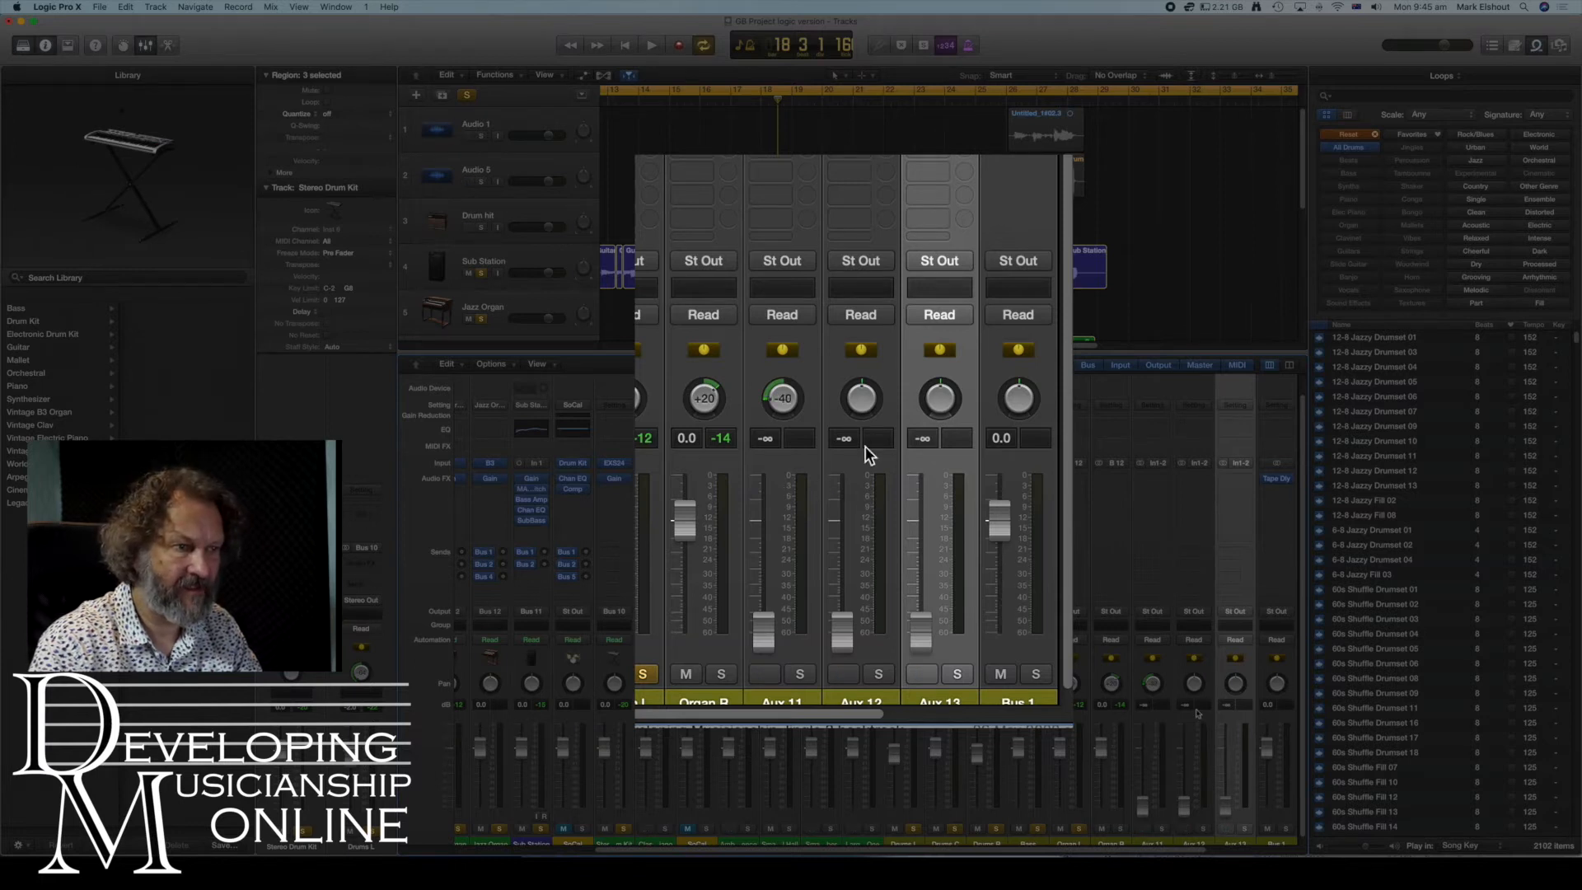
pyautogui.moveTo(1235, 683); pyautogui.dragTo(1235, 650)
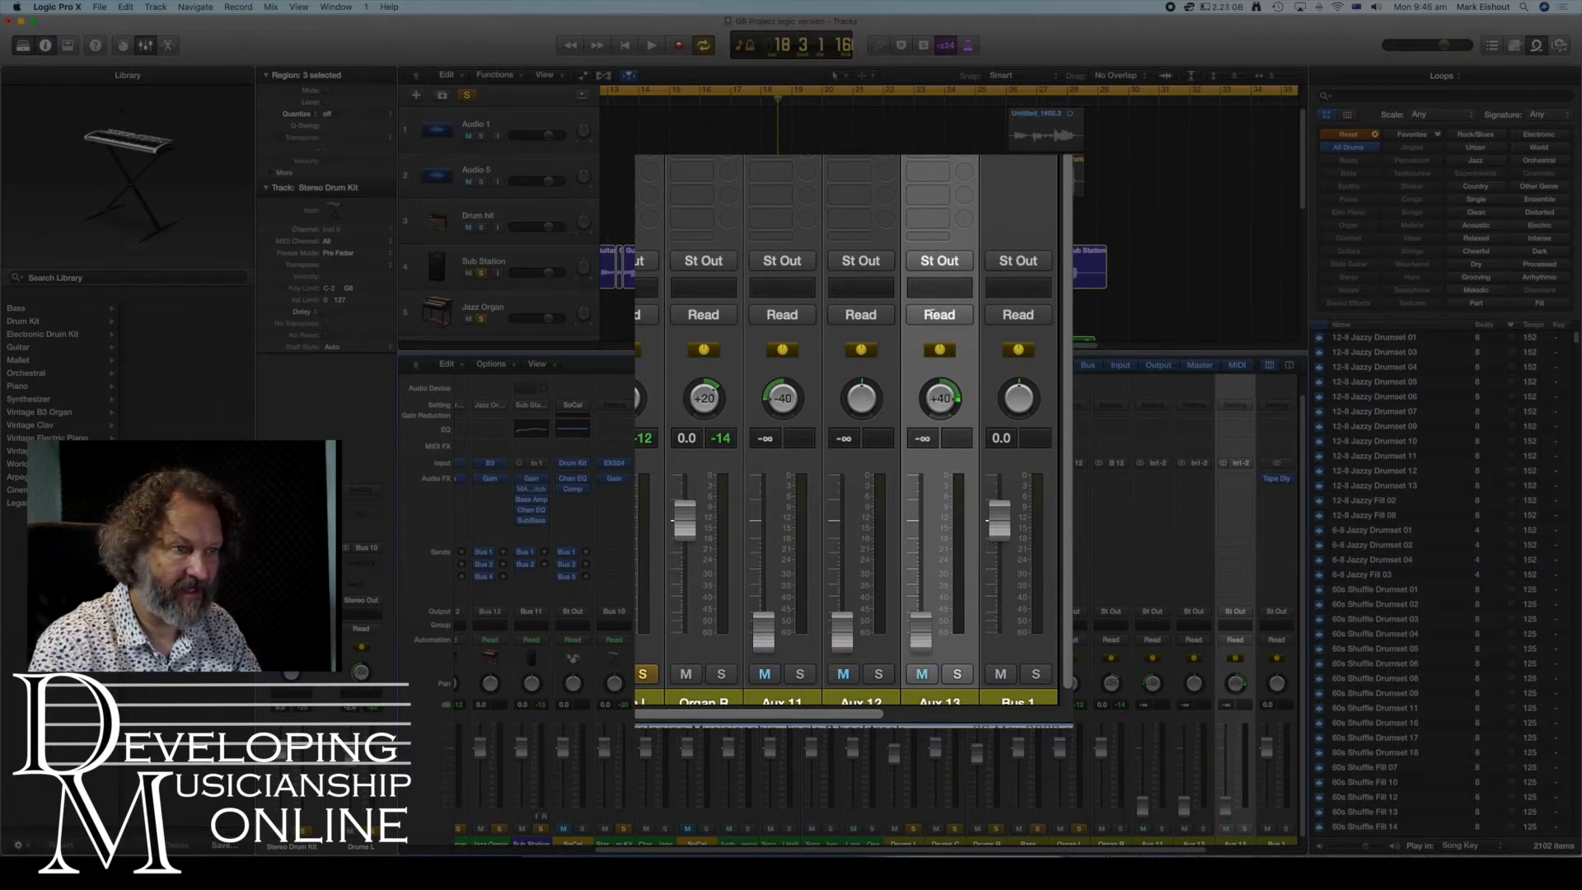
pyautogui.hscroll(-5, 582, 612)
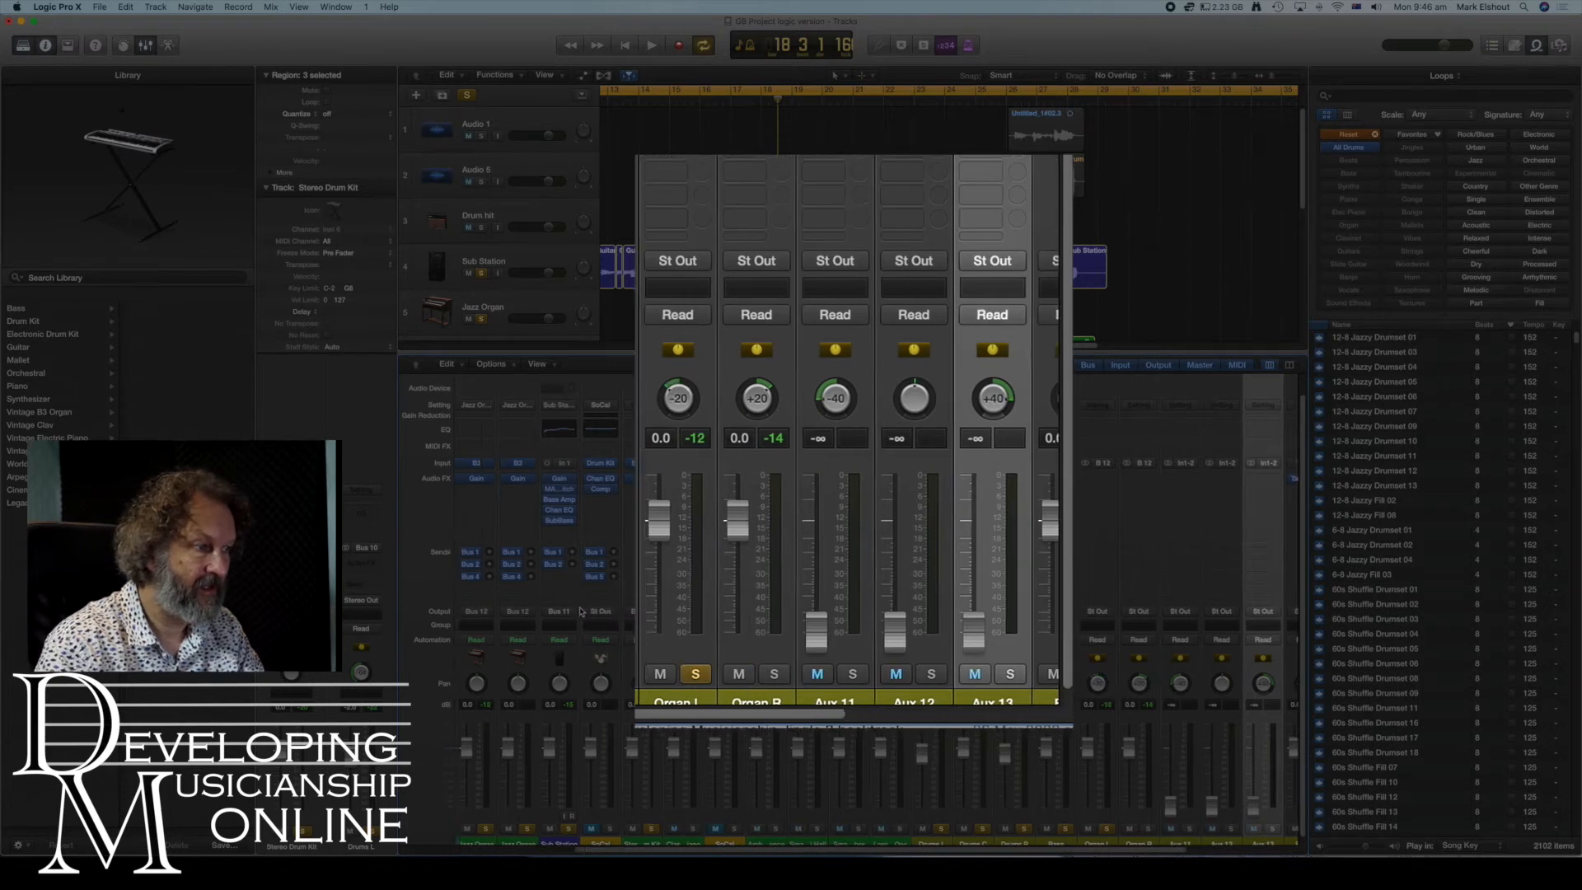
pyautogui.scroll(-1, 582, 612)
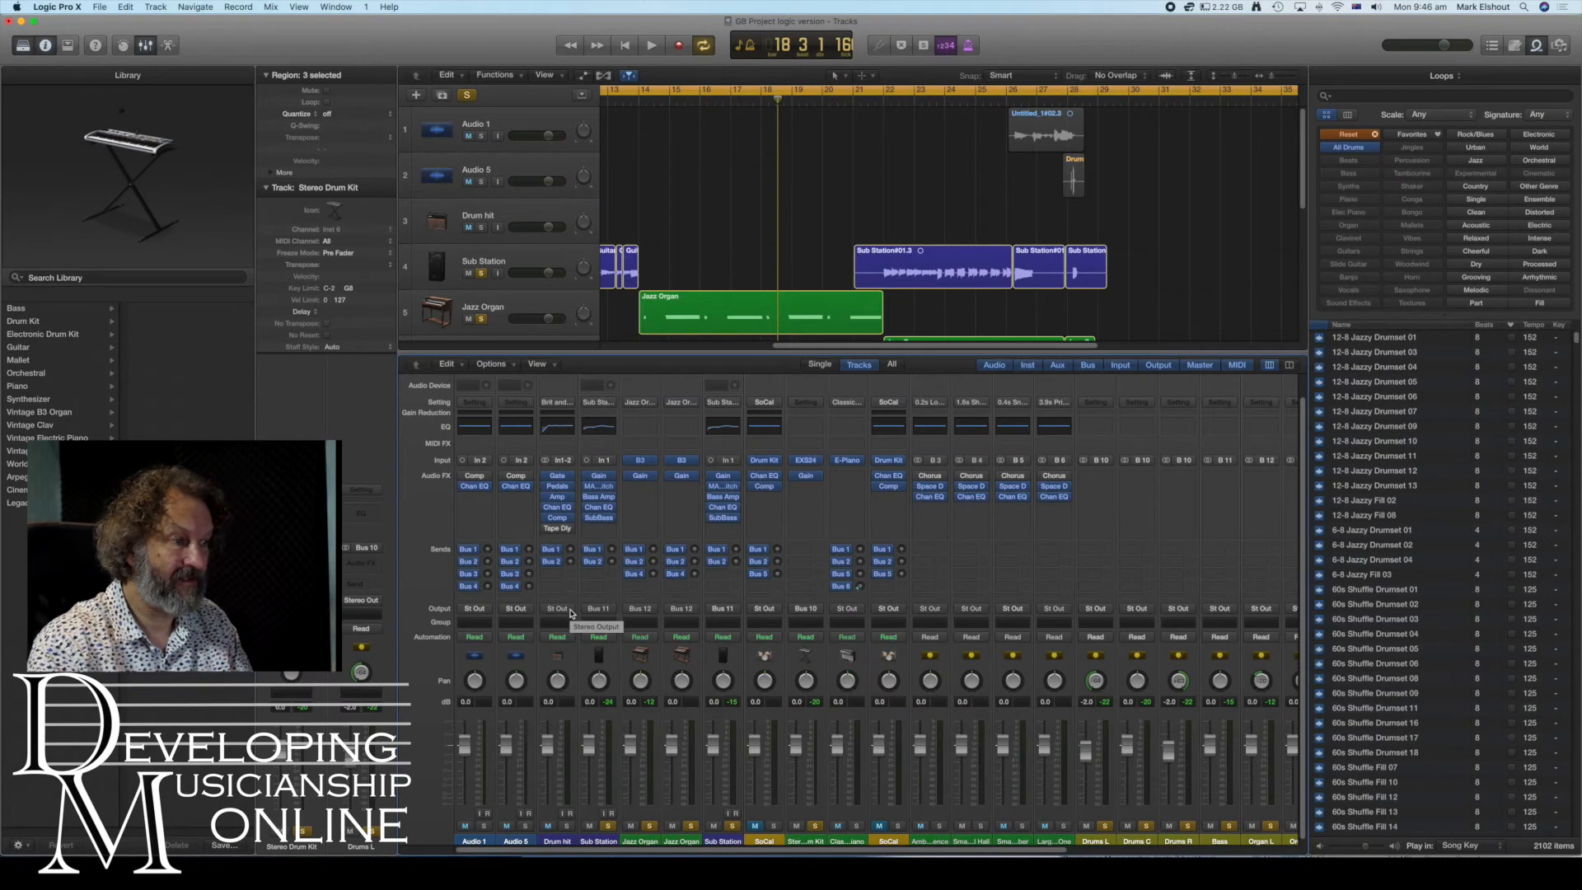
pyautogui.click(485, 612)
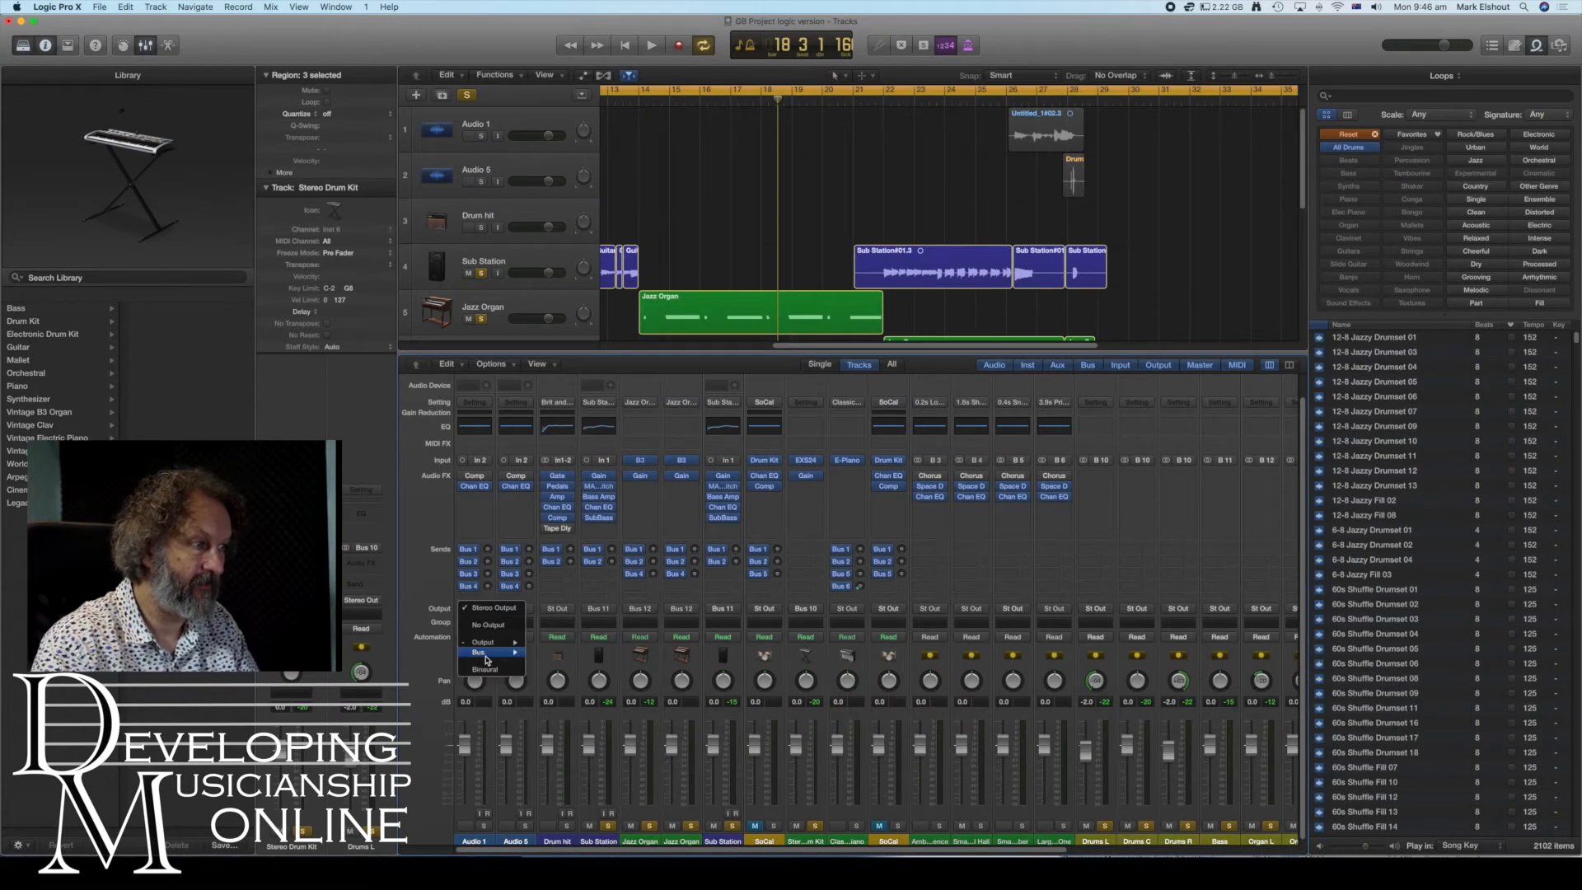
pyautogui.moveTo(488, 658)
pyautogui.click(628, 771)
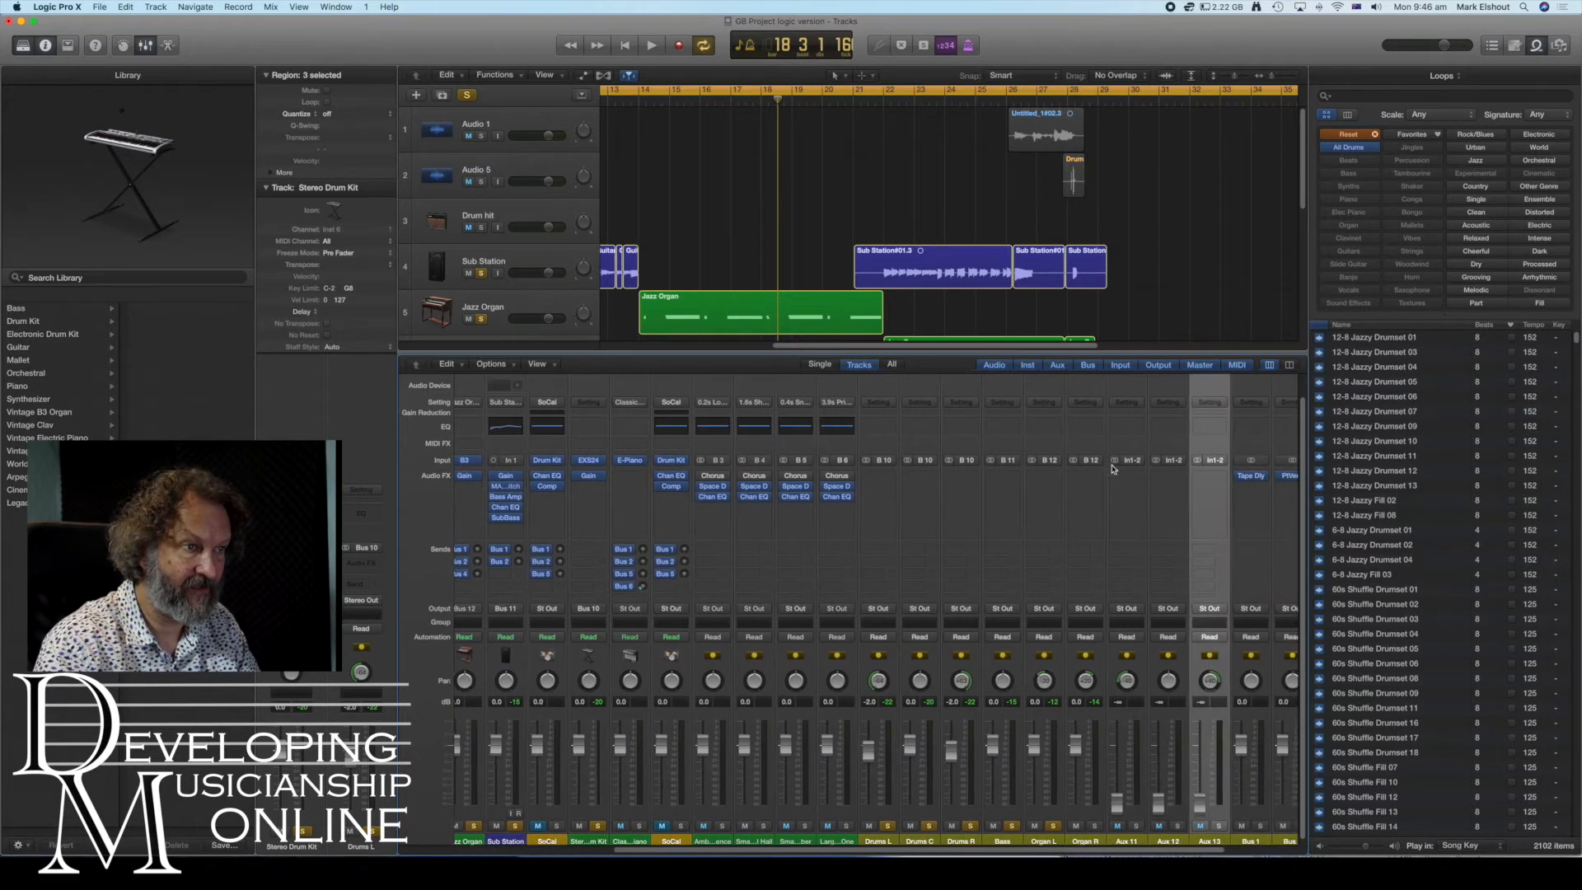
# - Set the input of all three new aux strips to Bus 13
pyautogui.click(1117, 462)
pyautogui.moveTo(1154, 504)
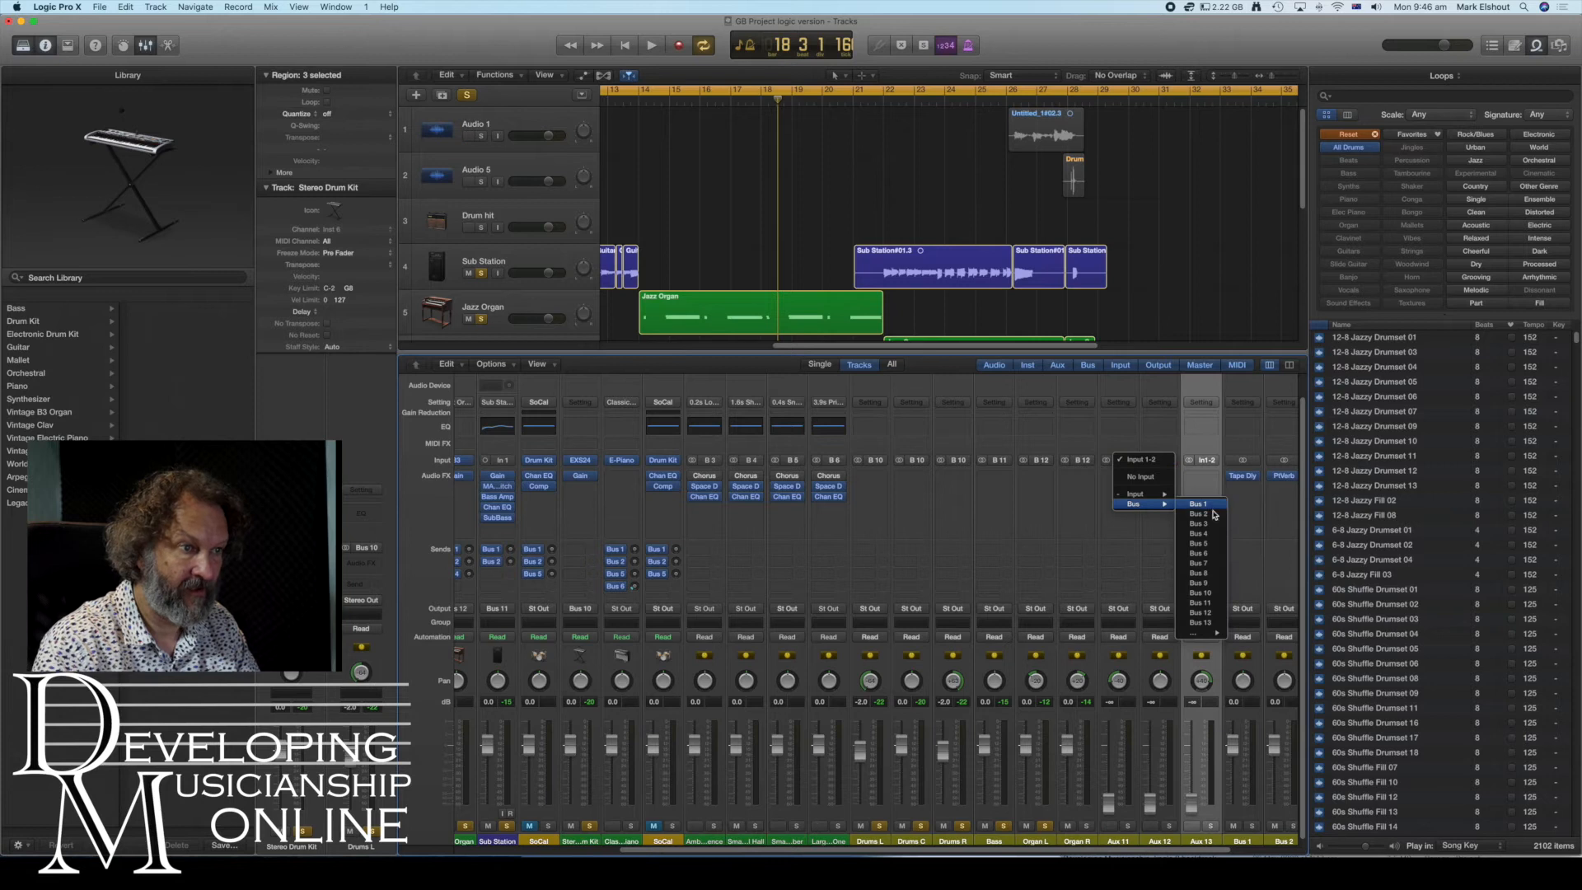
pyautogui.click(1201, 486)
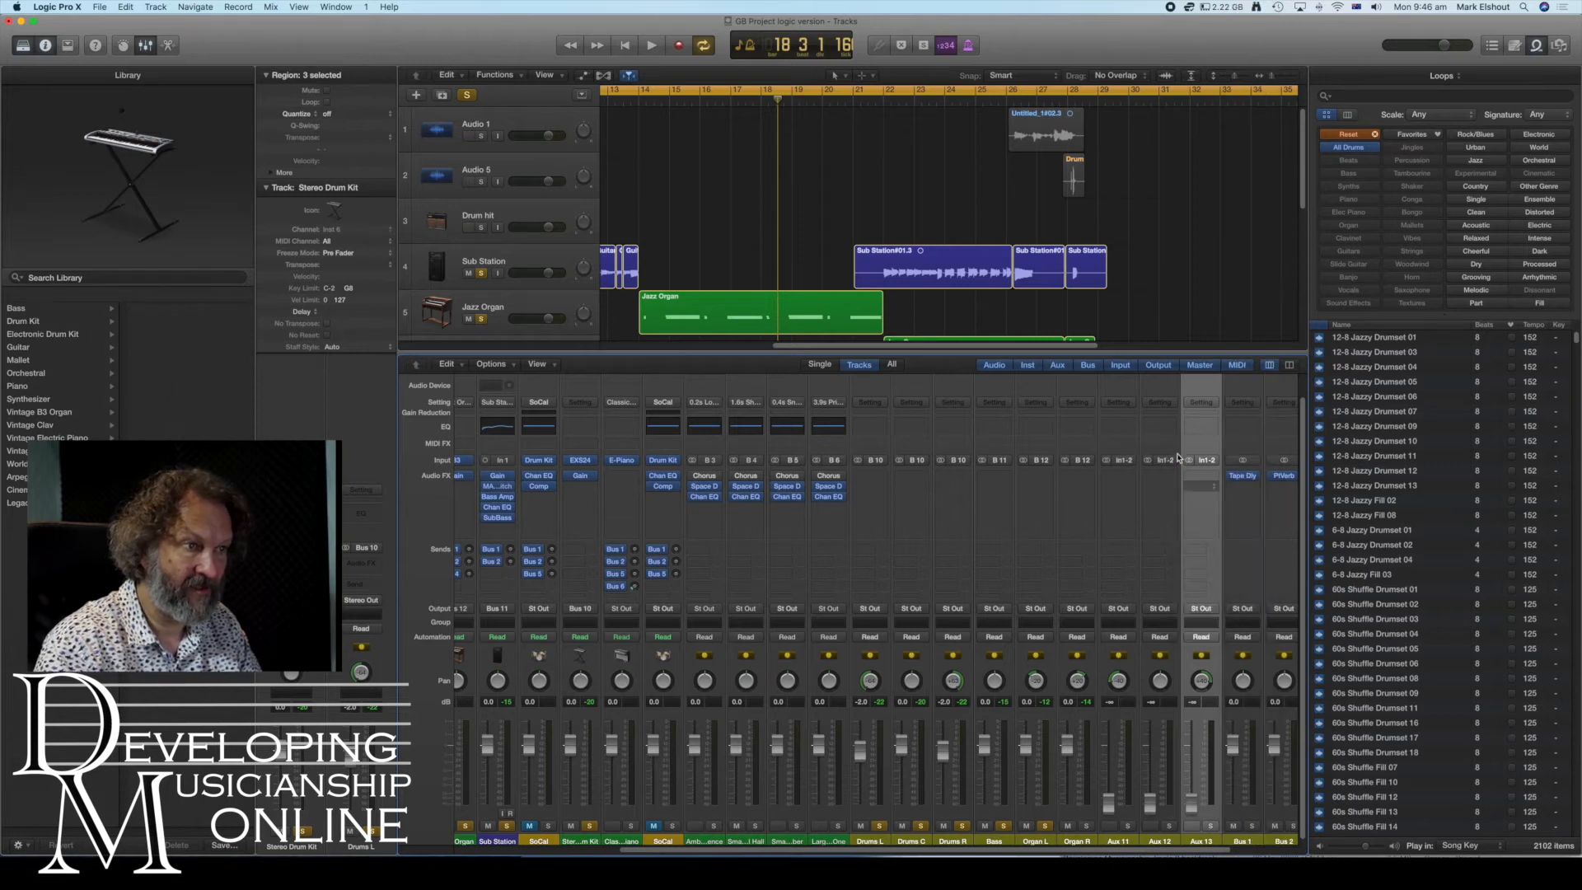
pyautogui.click(1179, 459)
pyautogui.moveTo(1187, 503)
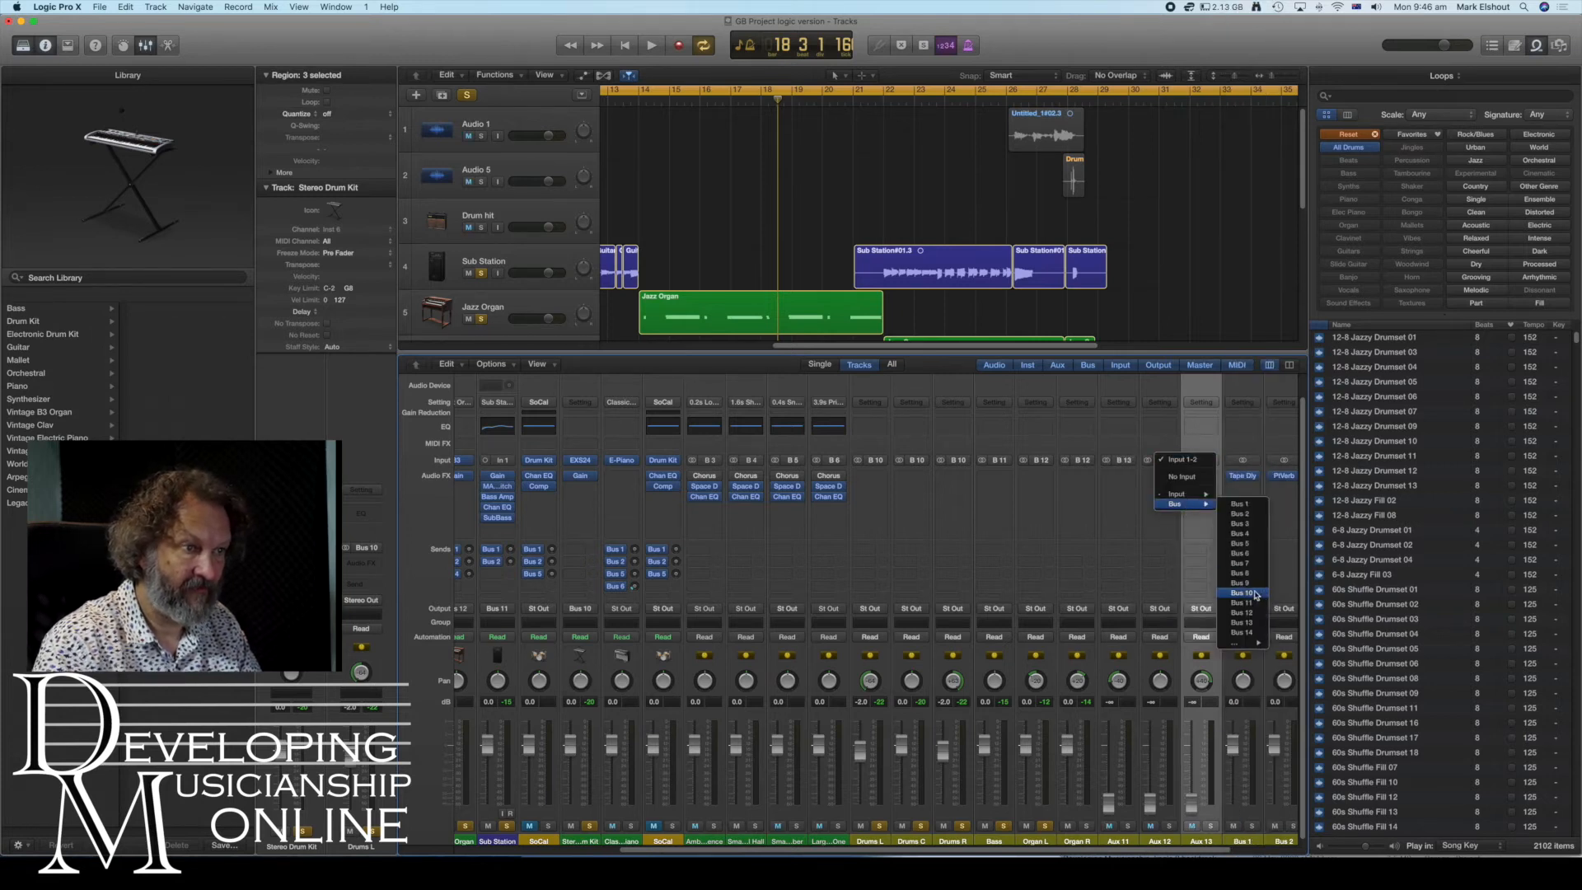
pyautogui.click(1253, 624)
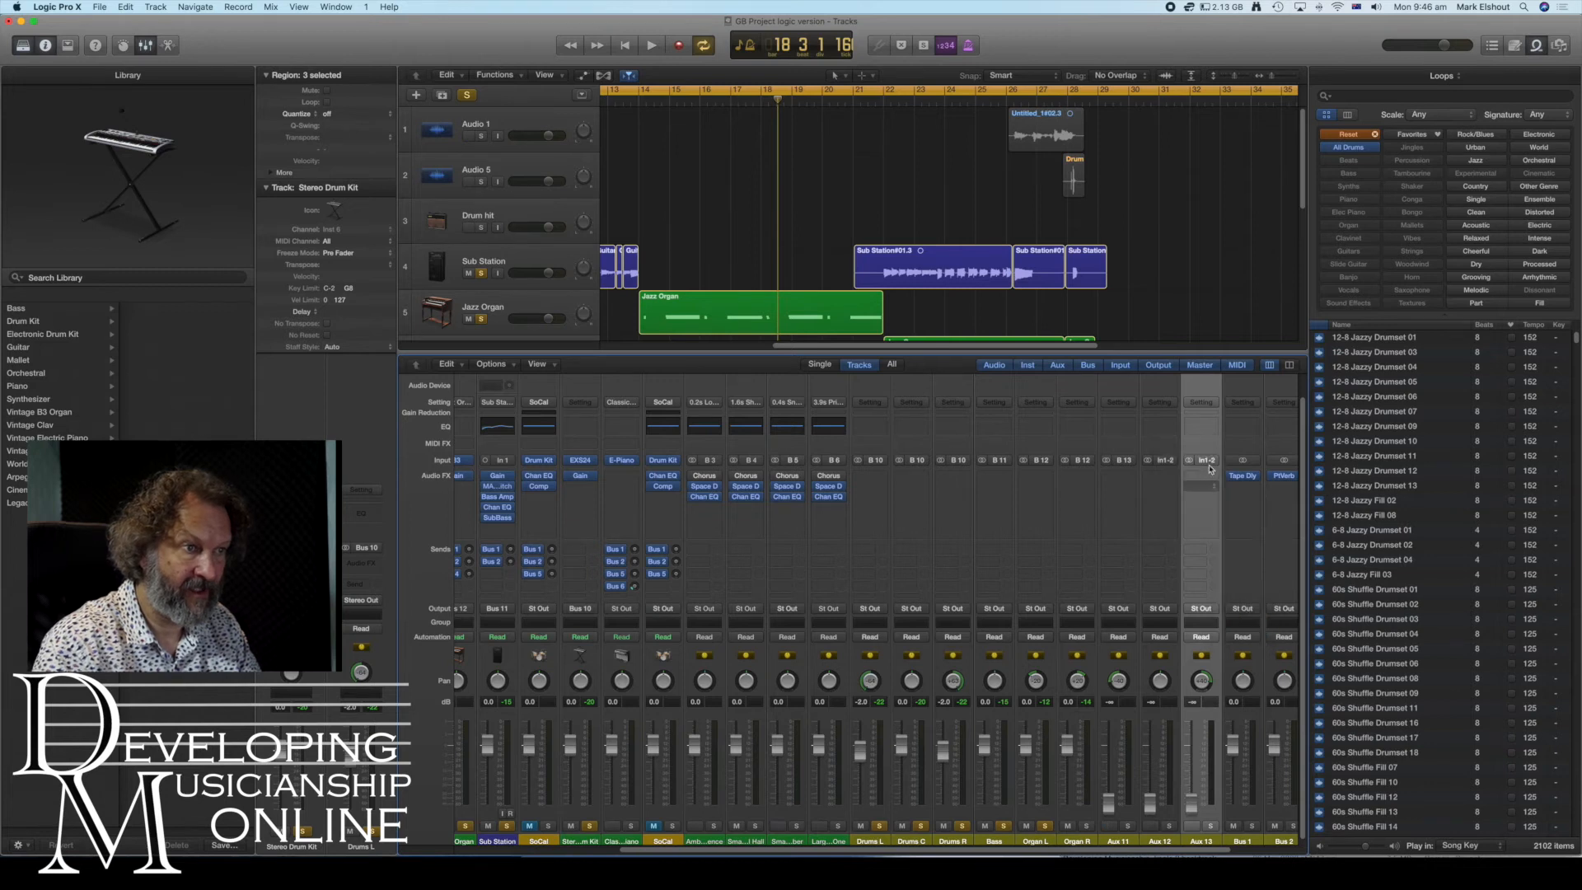
pyautogui.click(1209, 462)
pyautogui.moveTo(1224, 504)
pyautogui.click(1288, 624)
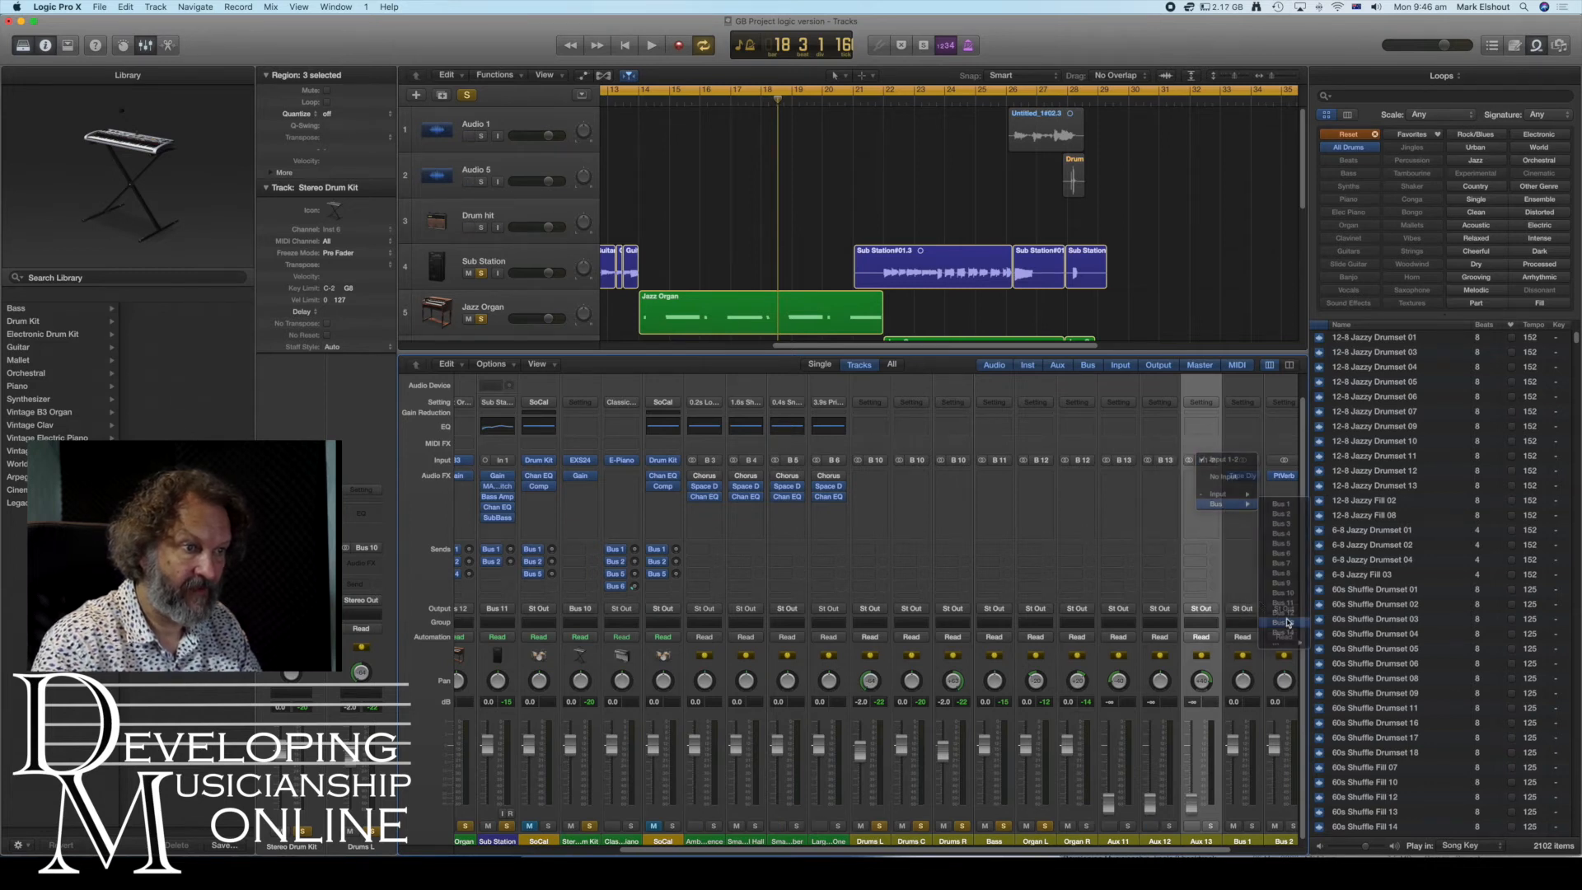
# - Rename the three new aux strips VOX L, VOX C and VOX R
pyautogui.click(1119, 838)
pyautogui.write('VOX L')
pyautogui.press('Return')
pyautogui.doubleClick(1158, 839)
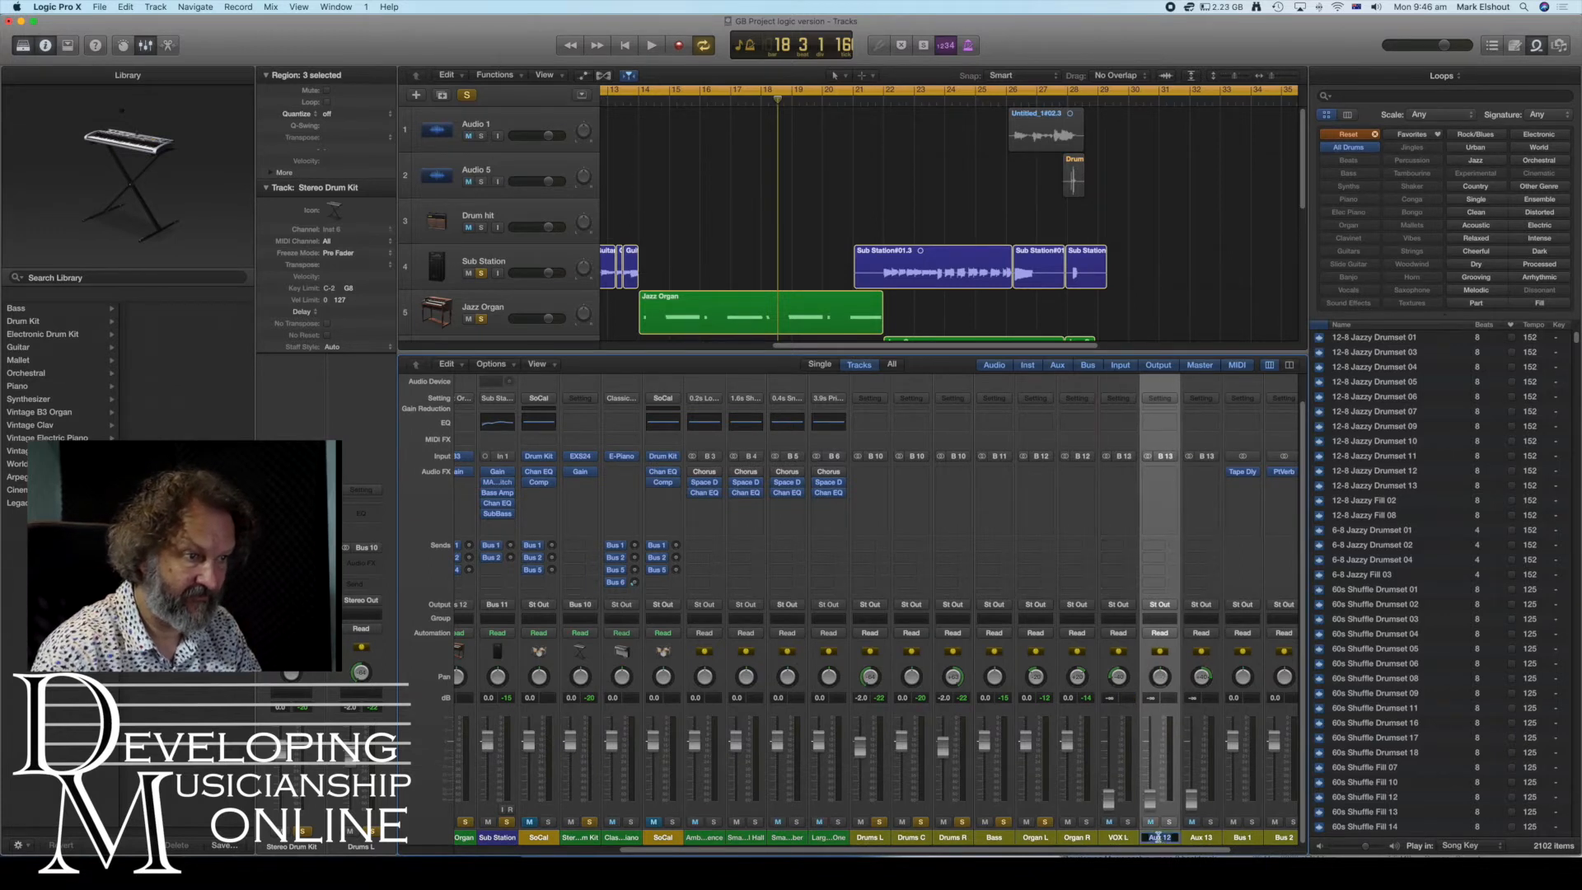
pyautogui.write('VOX C')
pyautogui.press('Return')
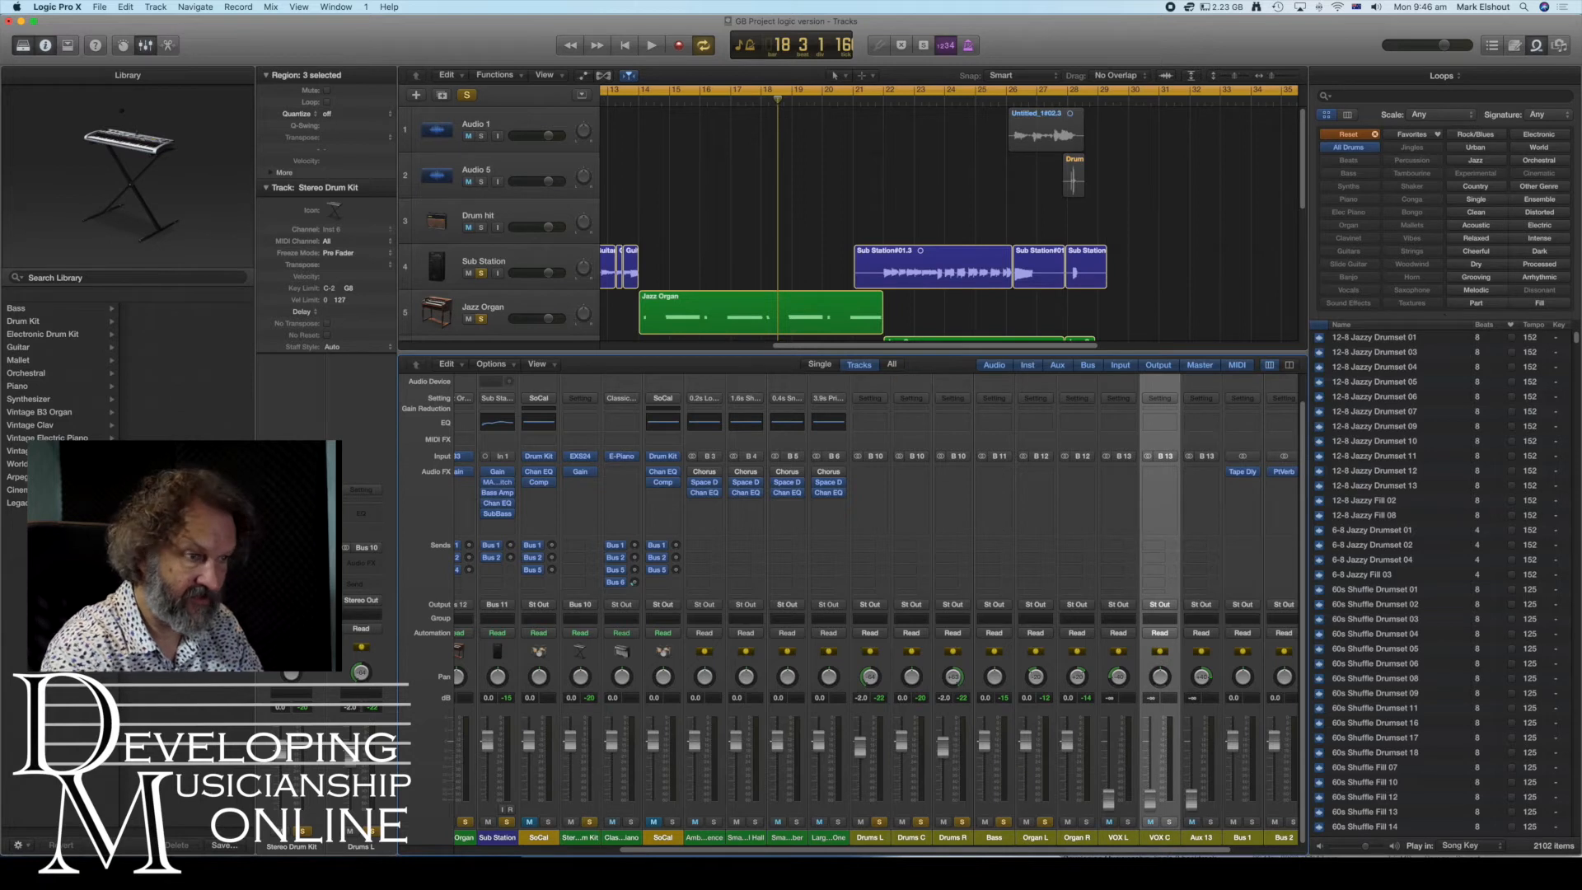
pyautogui.doubleClick(1197, 836)
pyautogui.write('VOX')
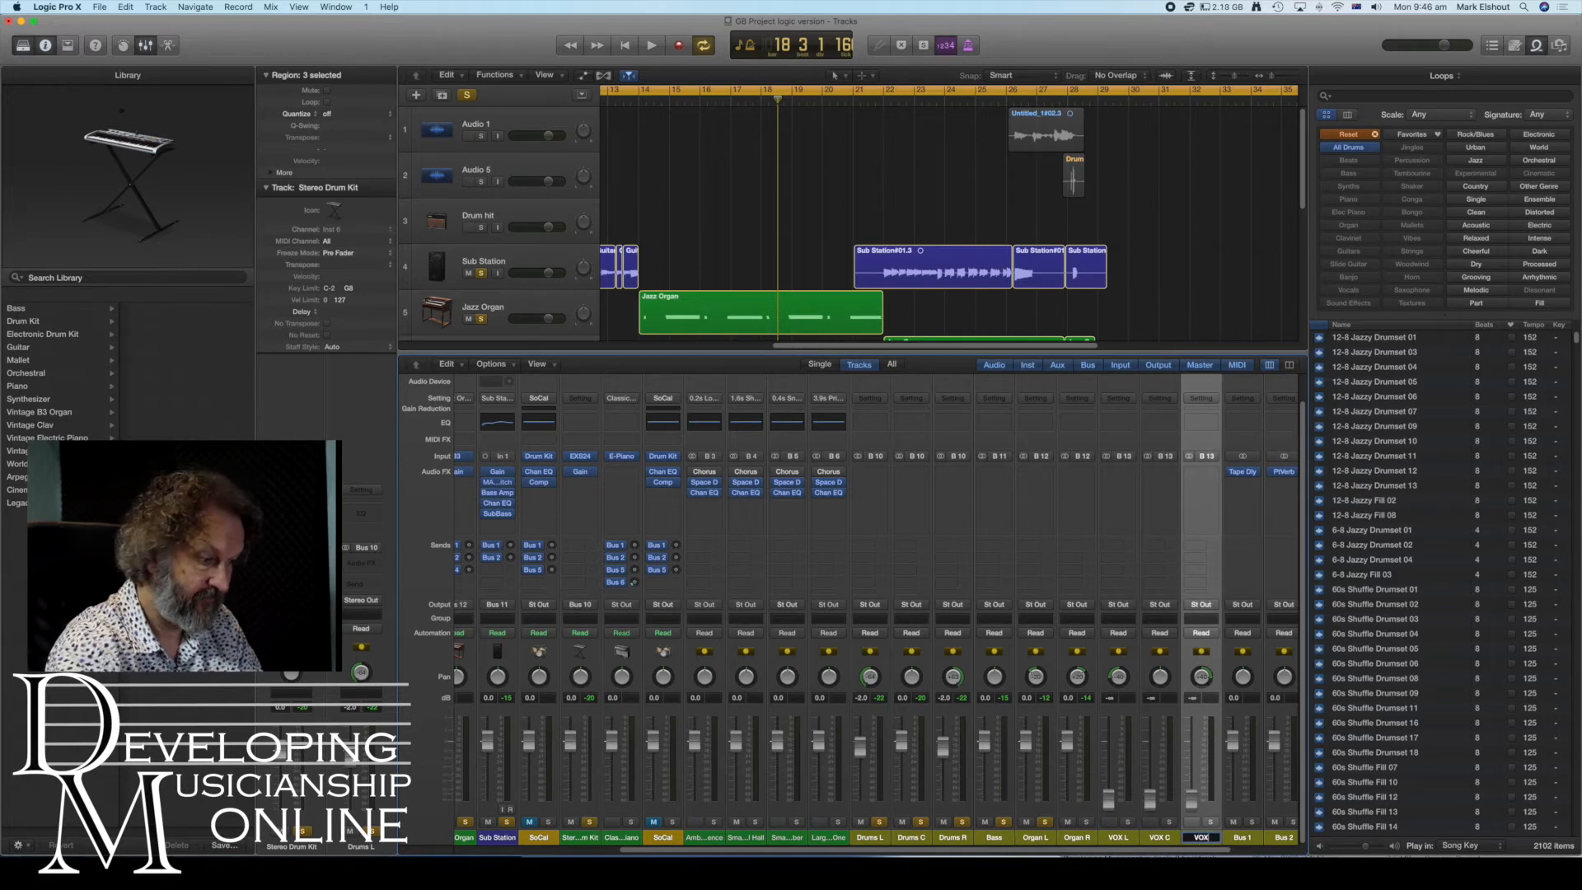
pyautogui.write(' R')
pyautogui.press('Return')
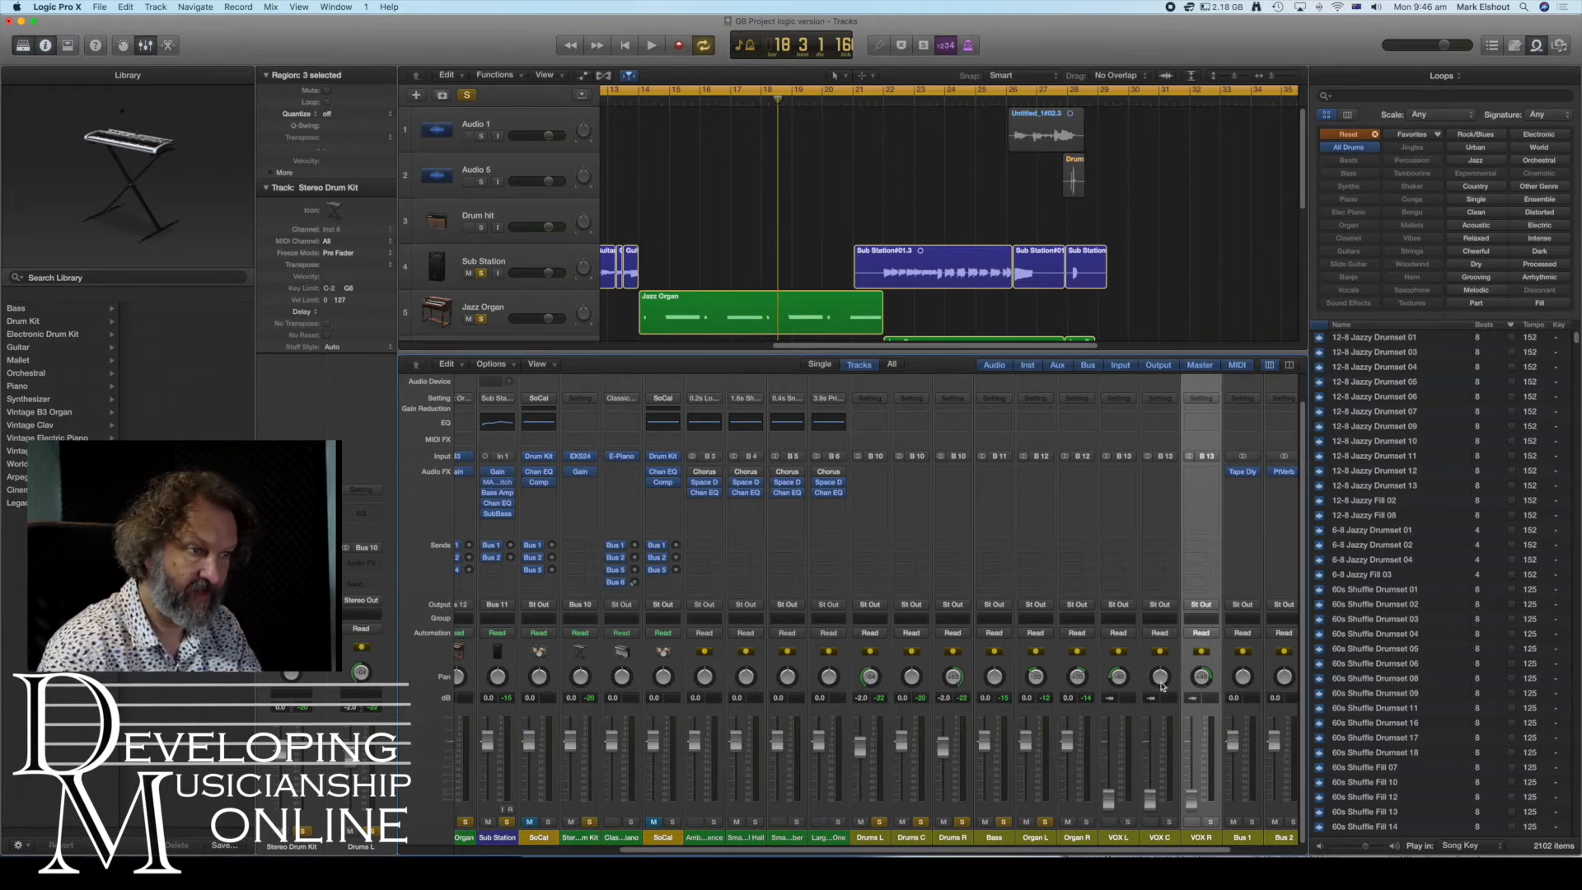
# - Set the volume faders of the VOX L, VOX C and VOX R strips to 0 dB
pyautogui.doubleClick(1112, 698)
pyautogui.write('0')
pyautogui.doubleClick(1153, 700)
pyautogui.write('0')
pyautogui.doubleClick(1192, 699)
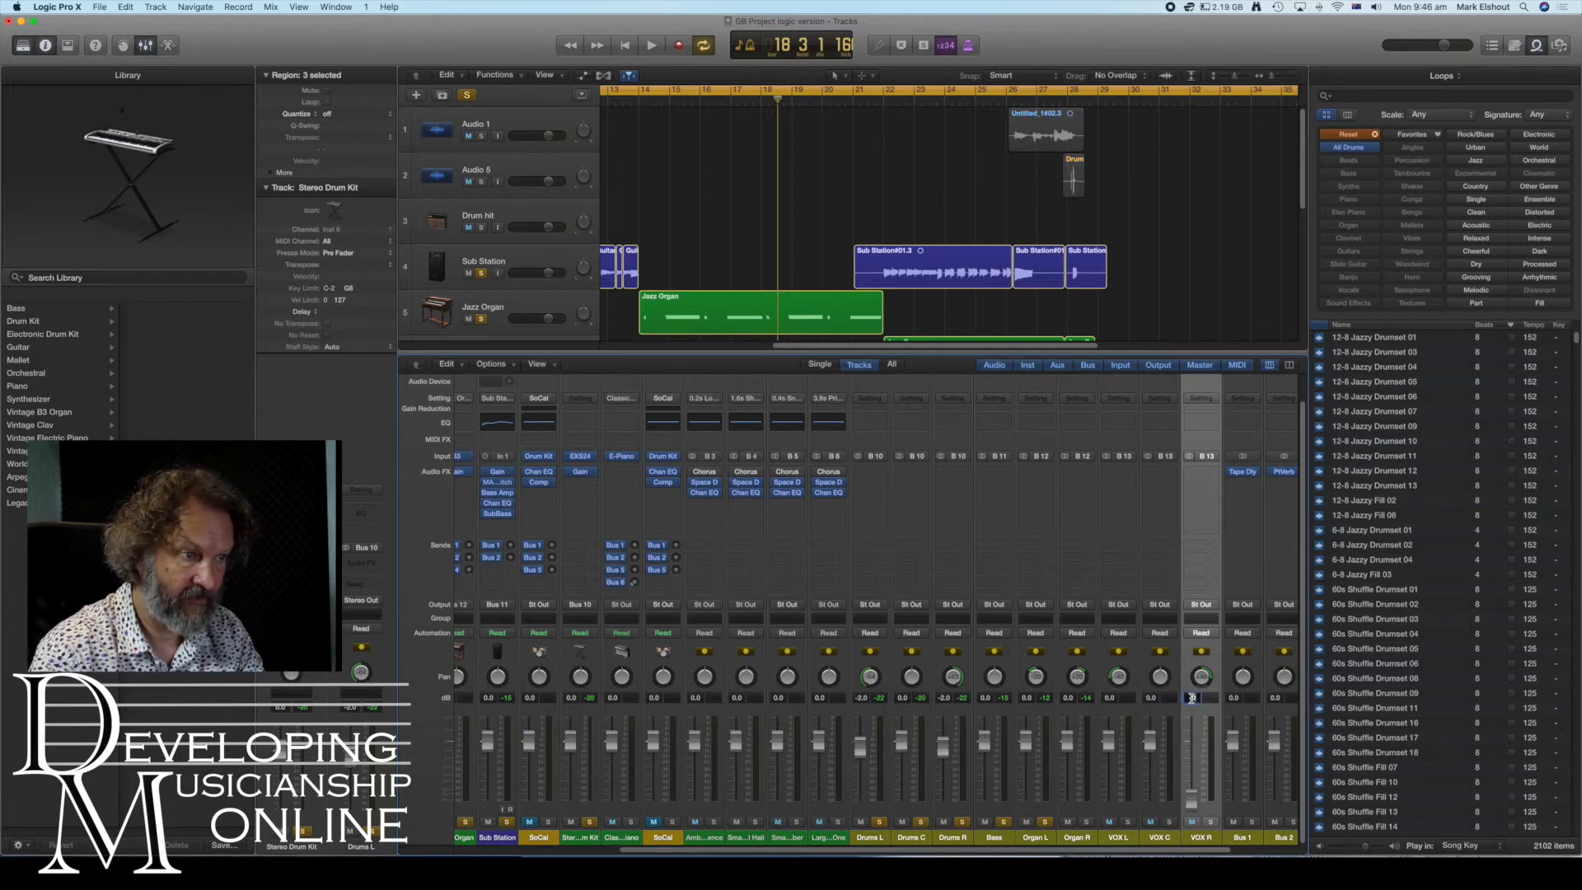
pyautogui.write('0')
pyautogui.press('Return')
# - Select the Audio 1 track and copy the Gain plug-in onto the Audio 1 channel strip
pyautogui.hscroll(-5, 919, 544)
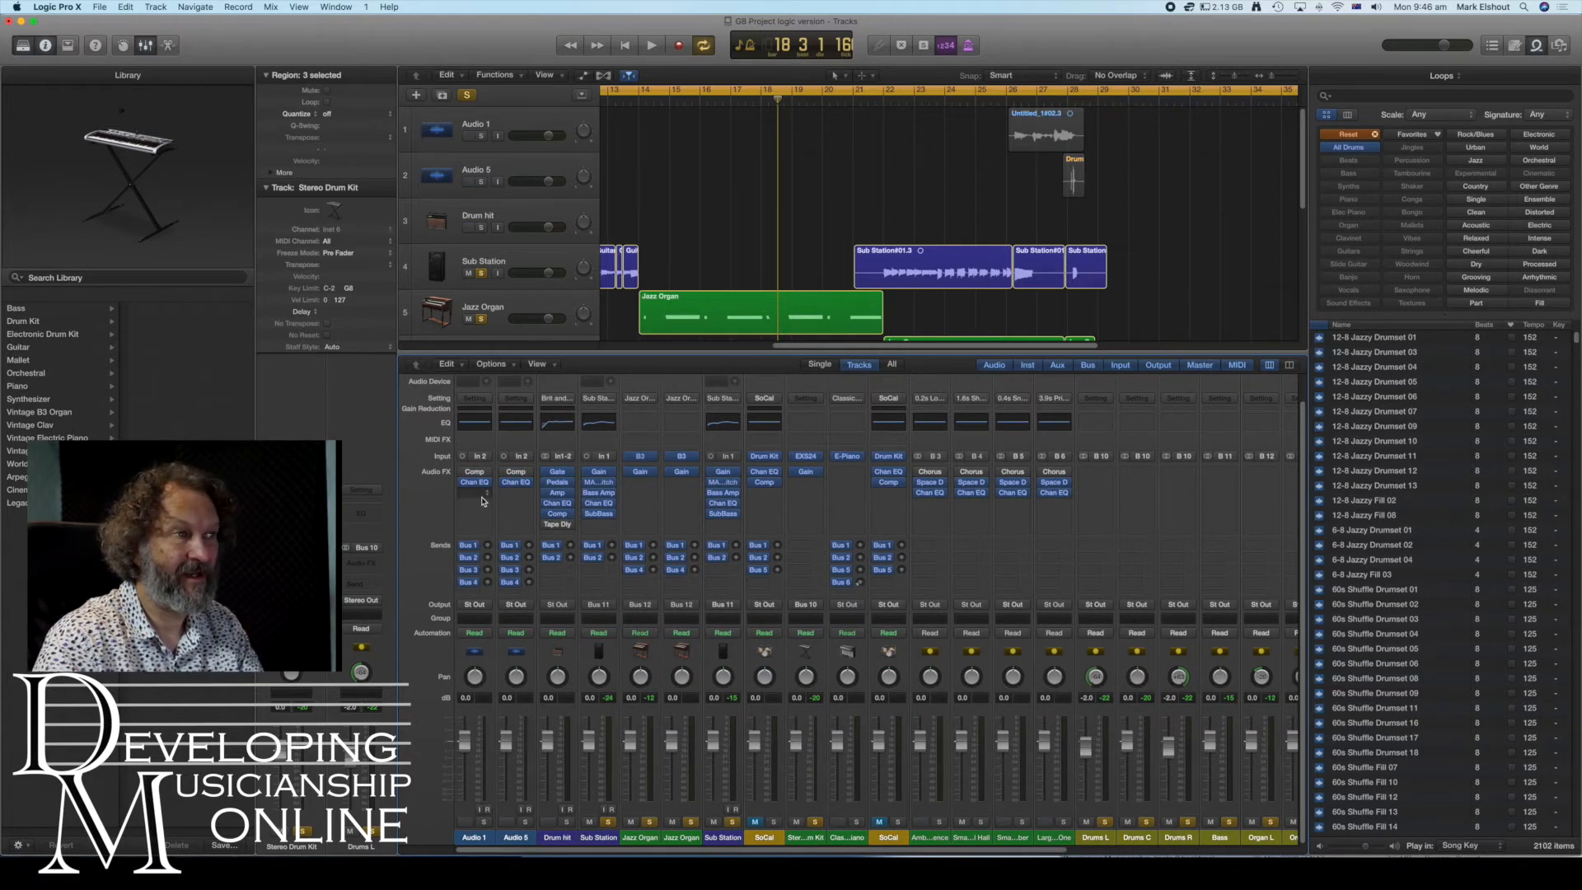
pyautogui.click(467, 137)
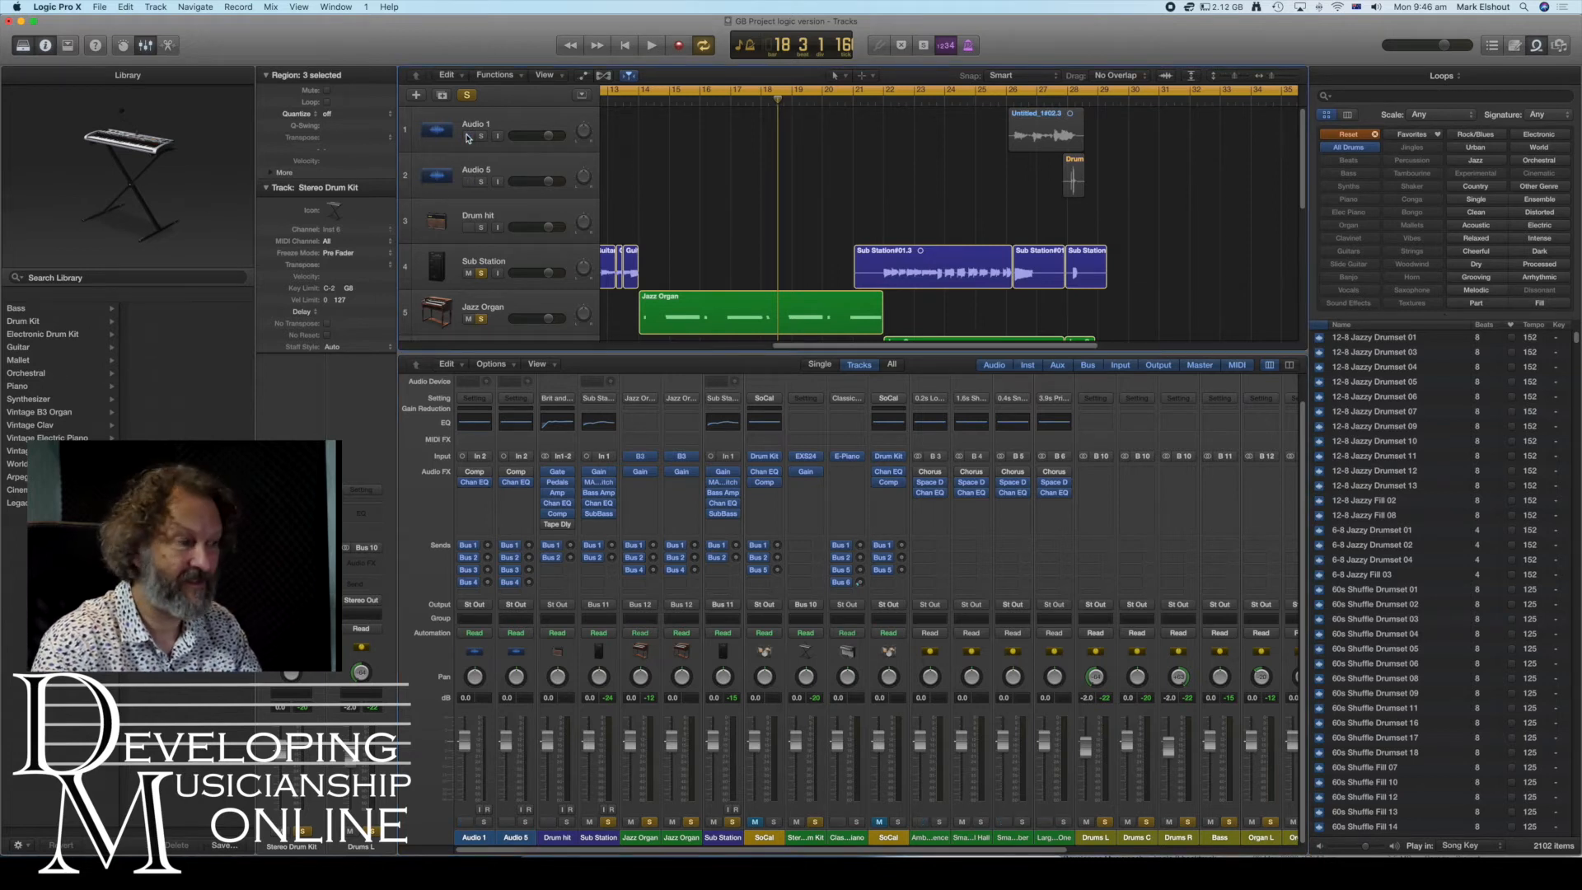
pyautogui.hscroll(-10, 873, 151)
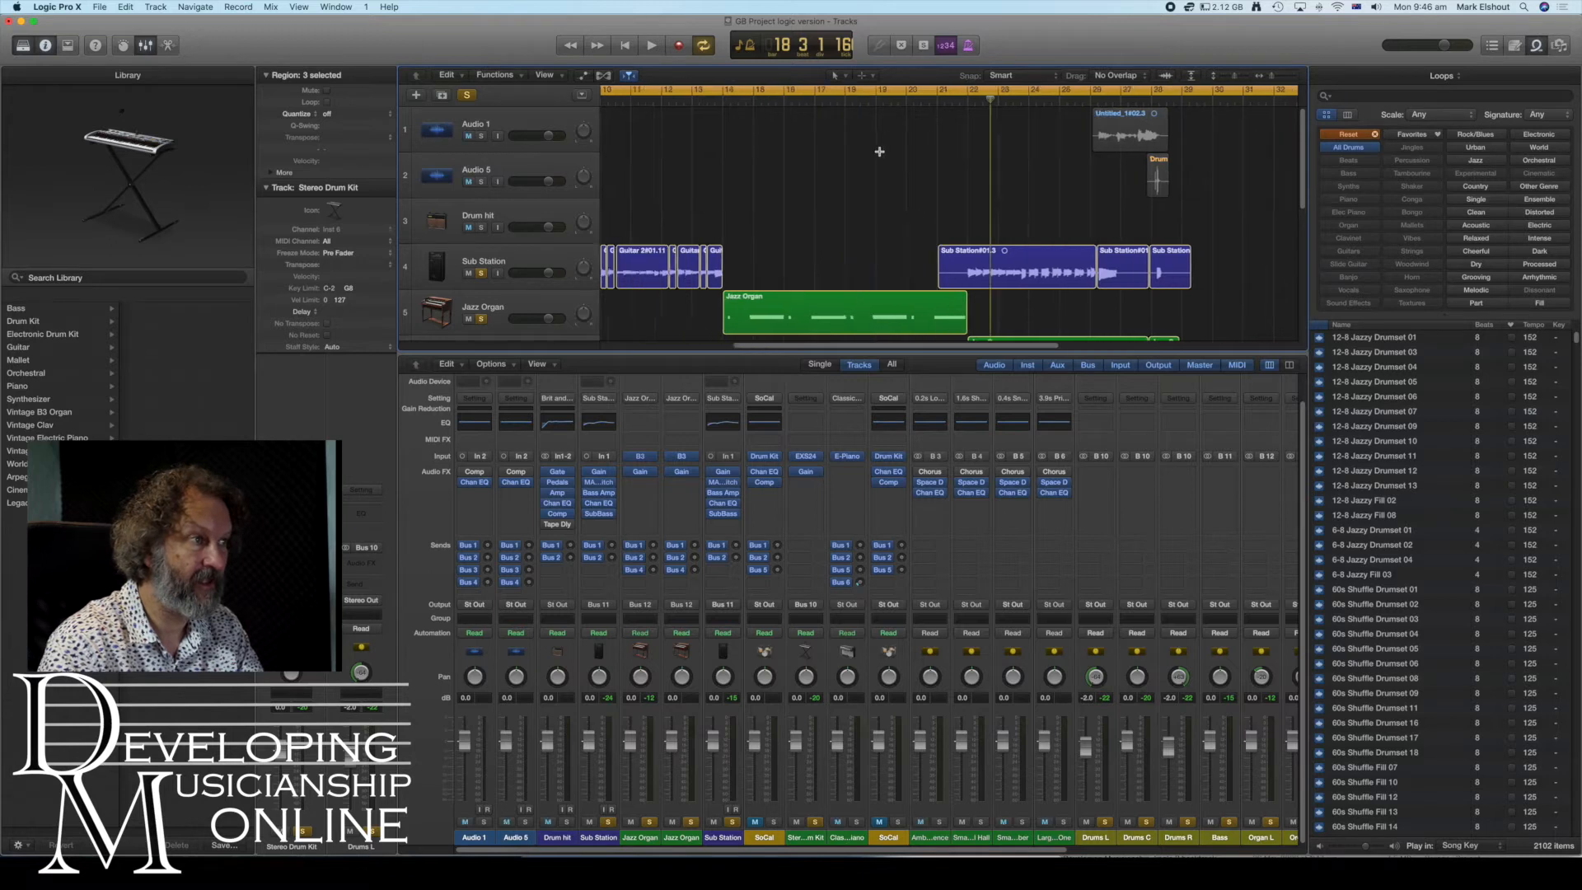
pyautogui.click(472, 140)
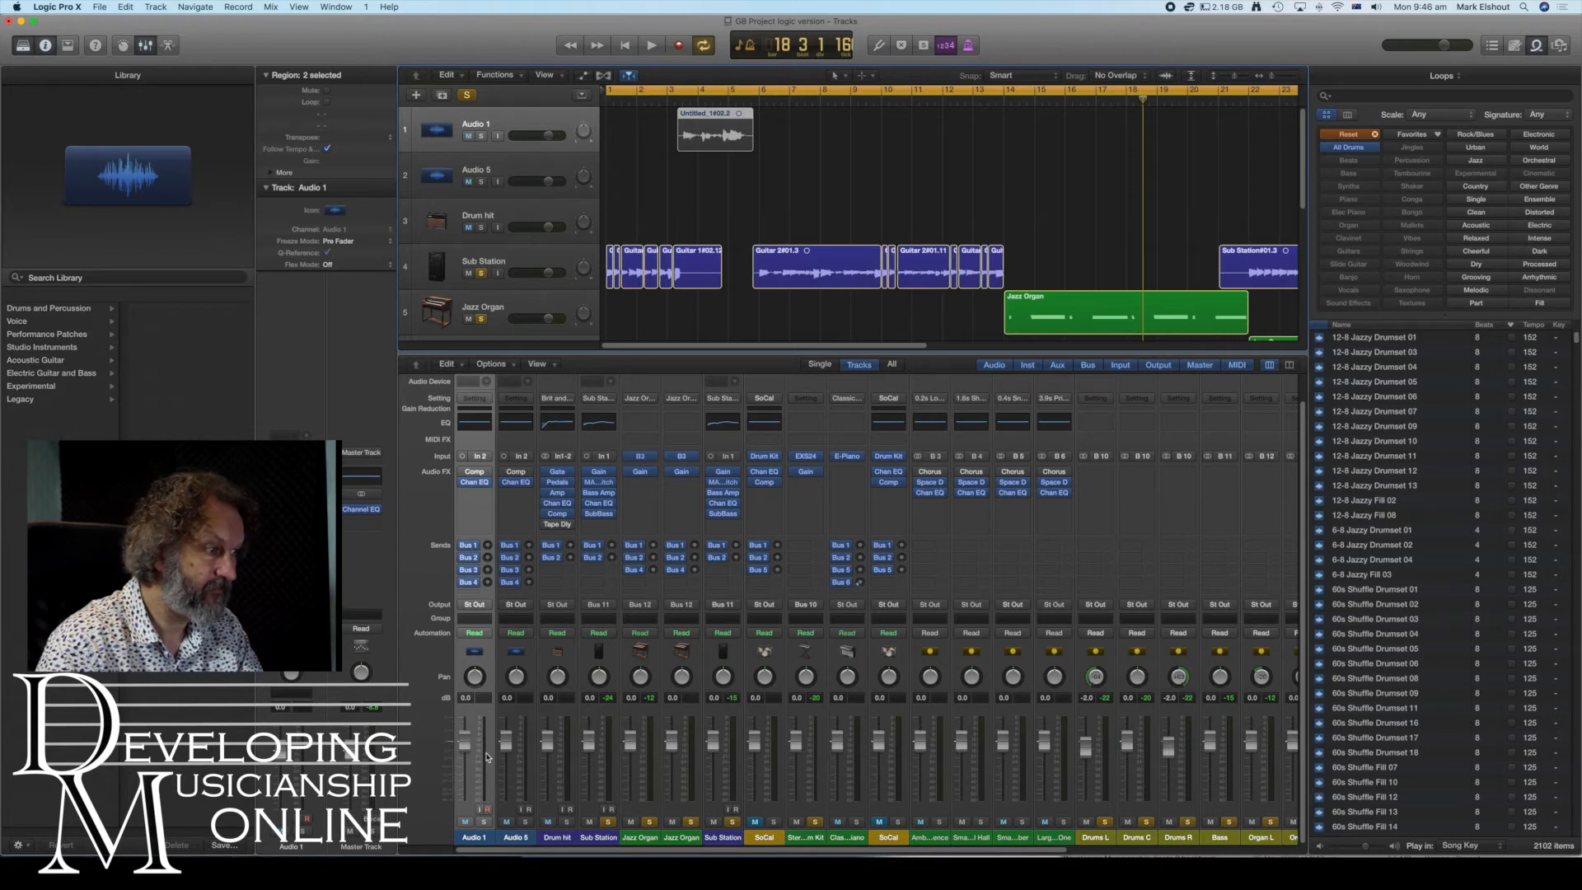
pyautogui.moveTo(643, 475); pyautogui.dragTo(475, 472)
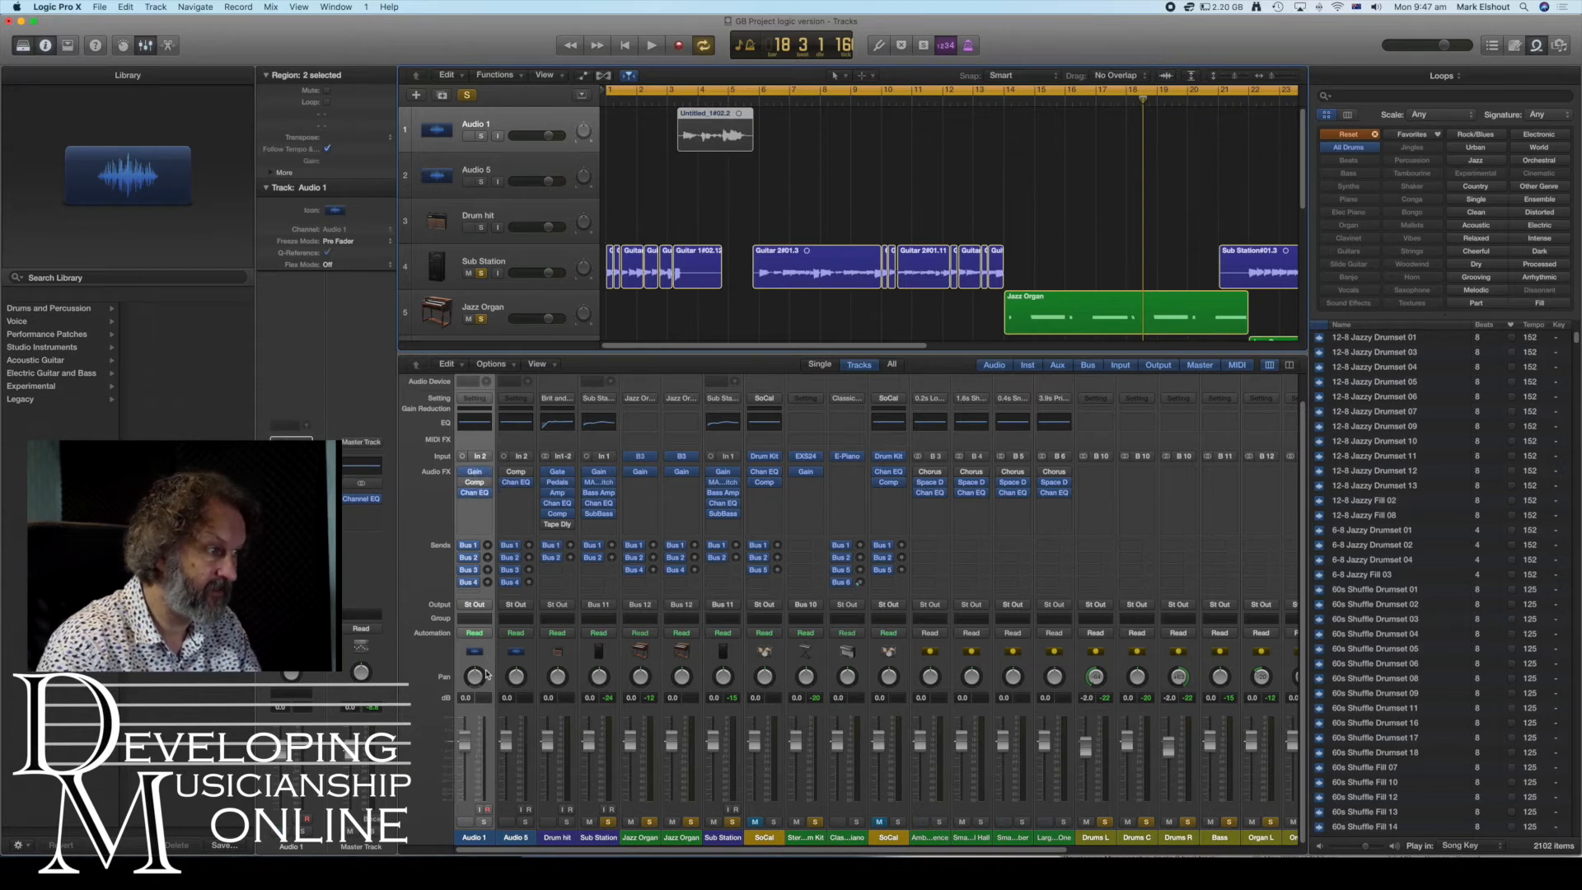
# - Solo the Audio 1 strip and play back a passage to audition it
pyautogui.click(487, 824)
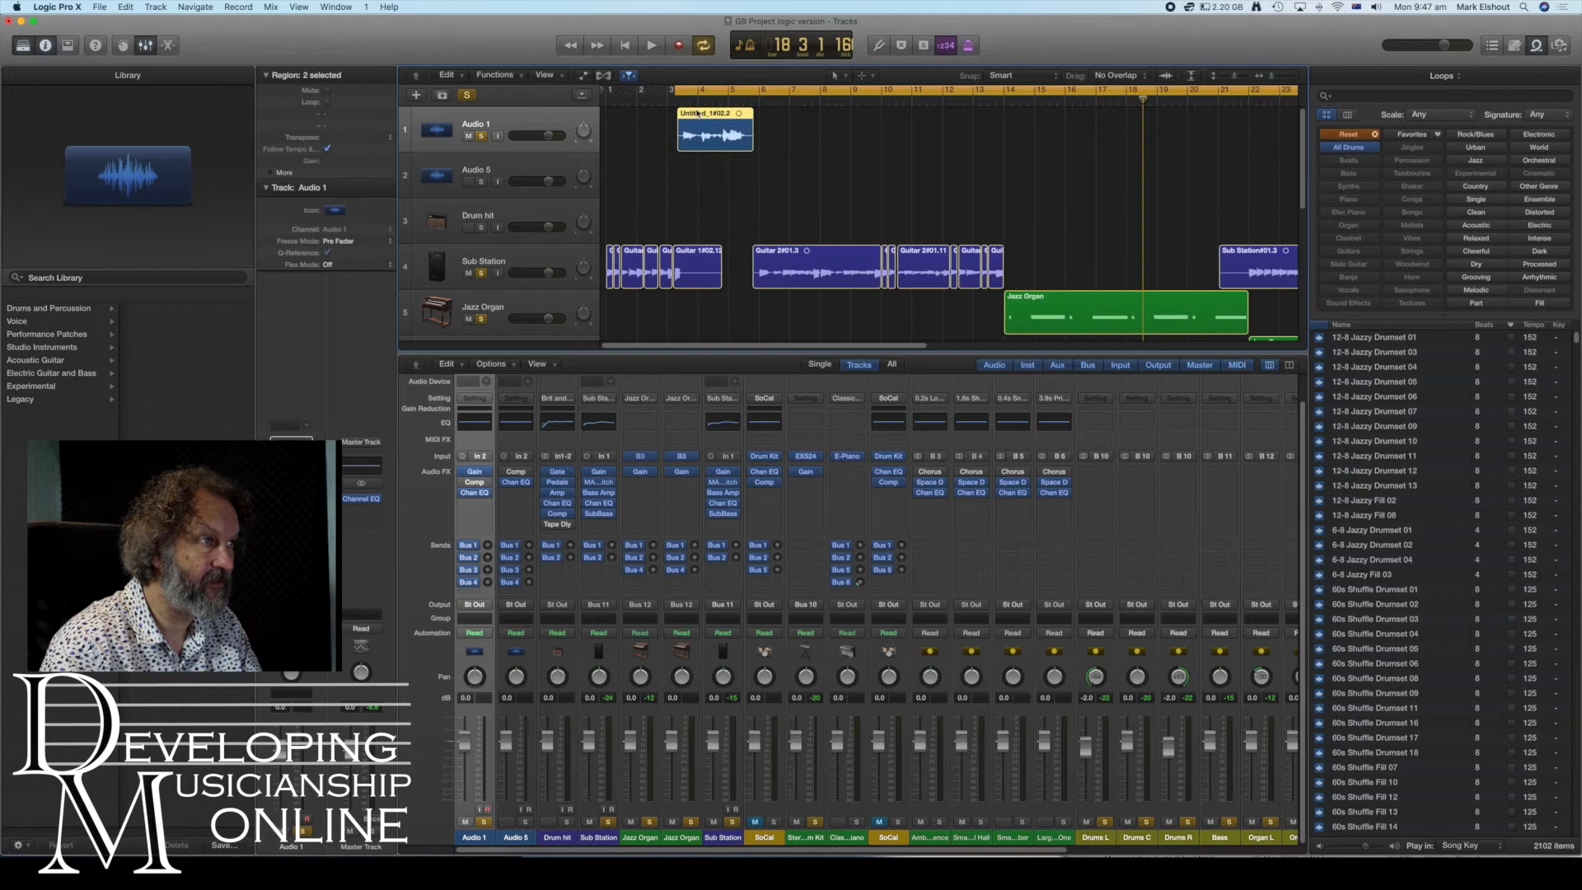
pyautogui.click(654, 47)
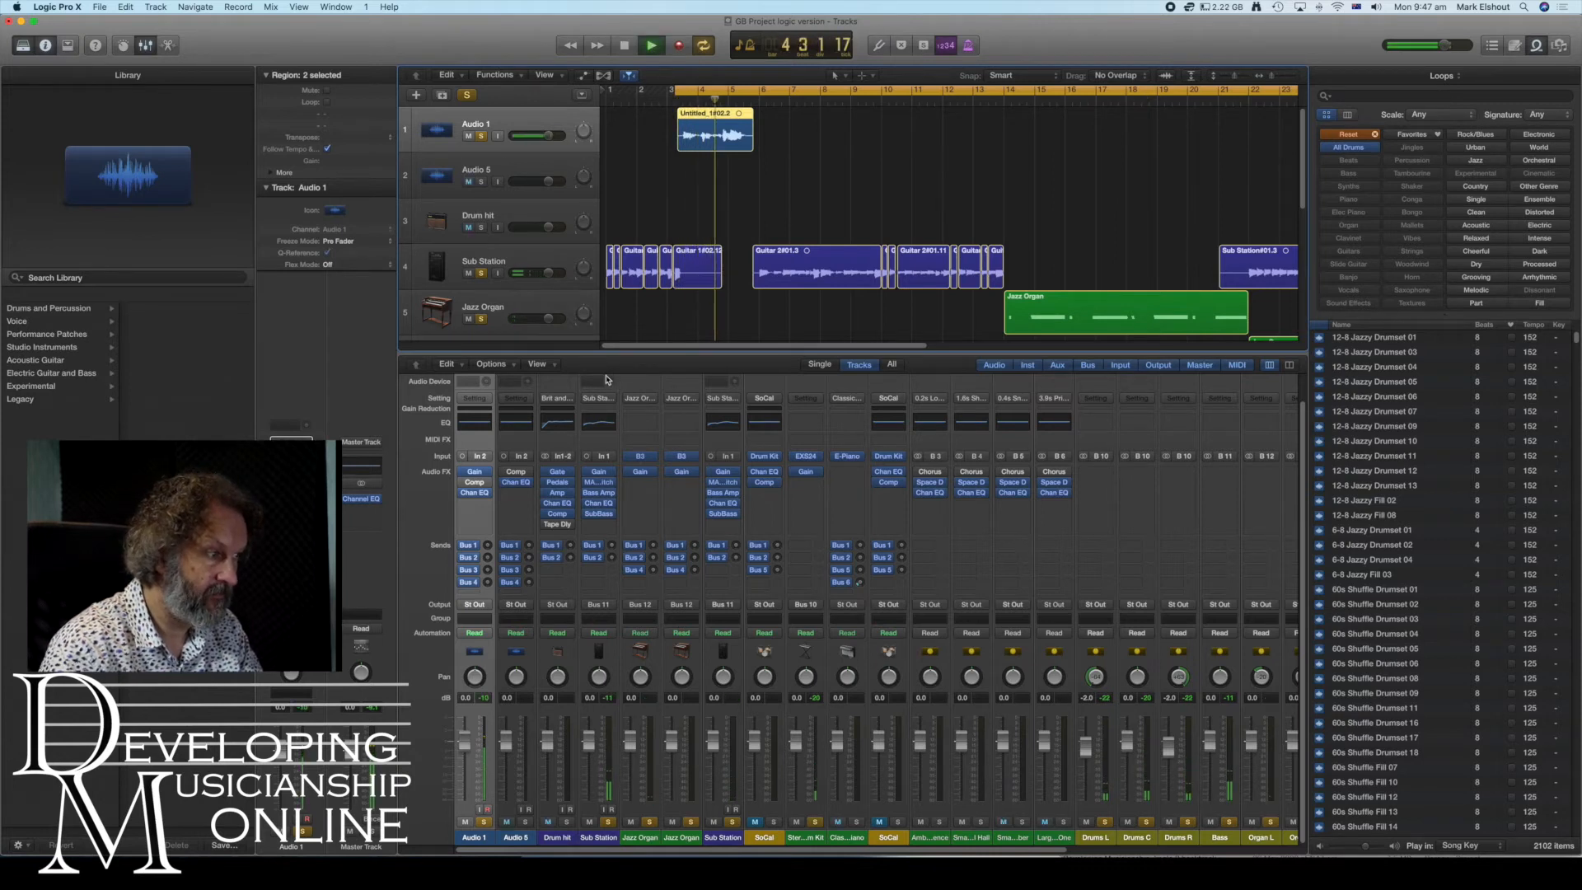
pyautogui.press('space')
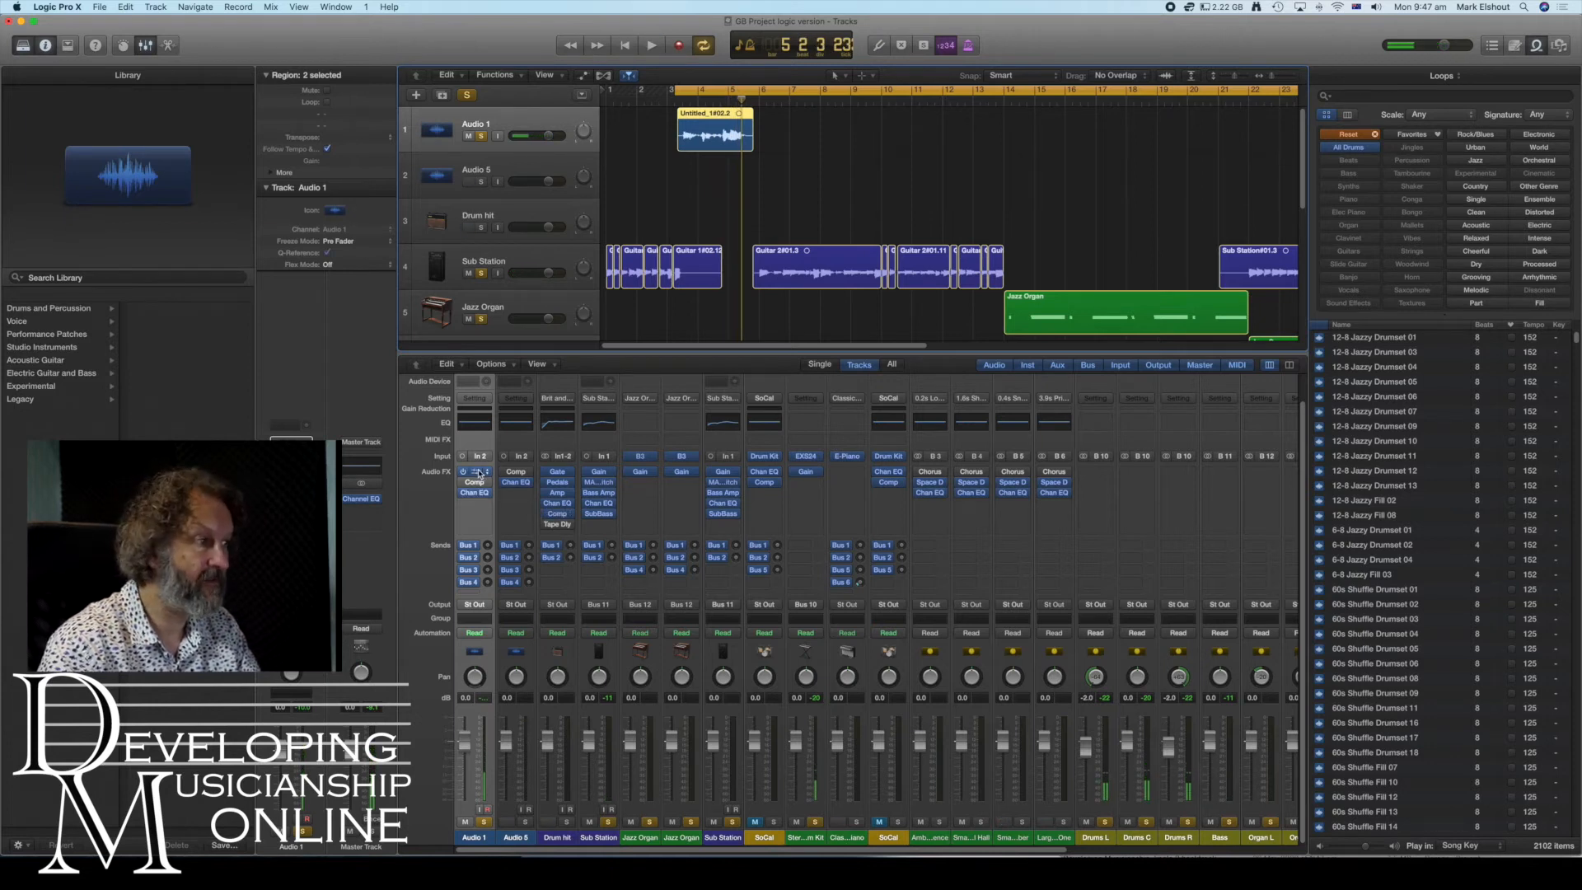
# - Set the Gain plug-in on Audio 1 to -6.0 dB and close its window
pyautogui.click(476, 473)
pyautogui.moveTo(71, 176); pyautogui.dragTo(62, 169)
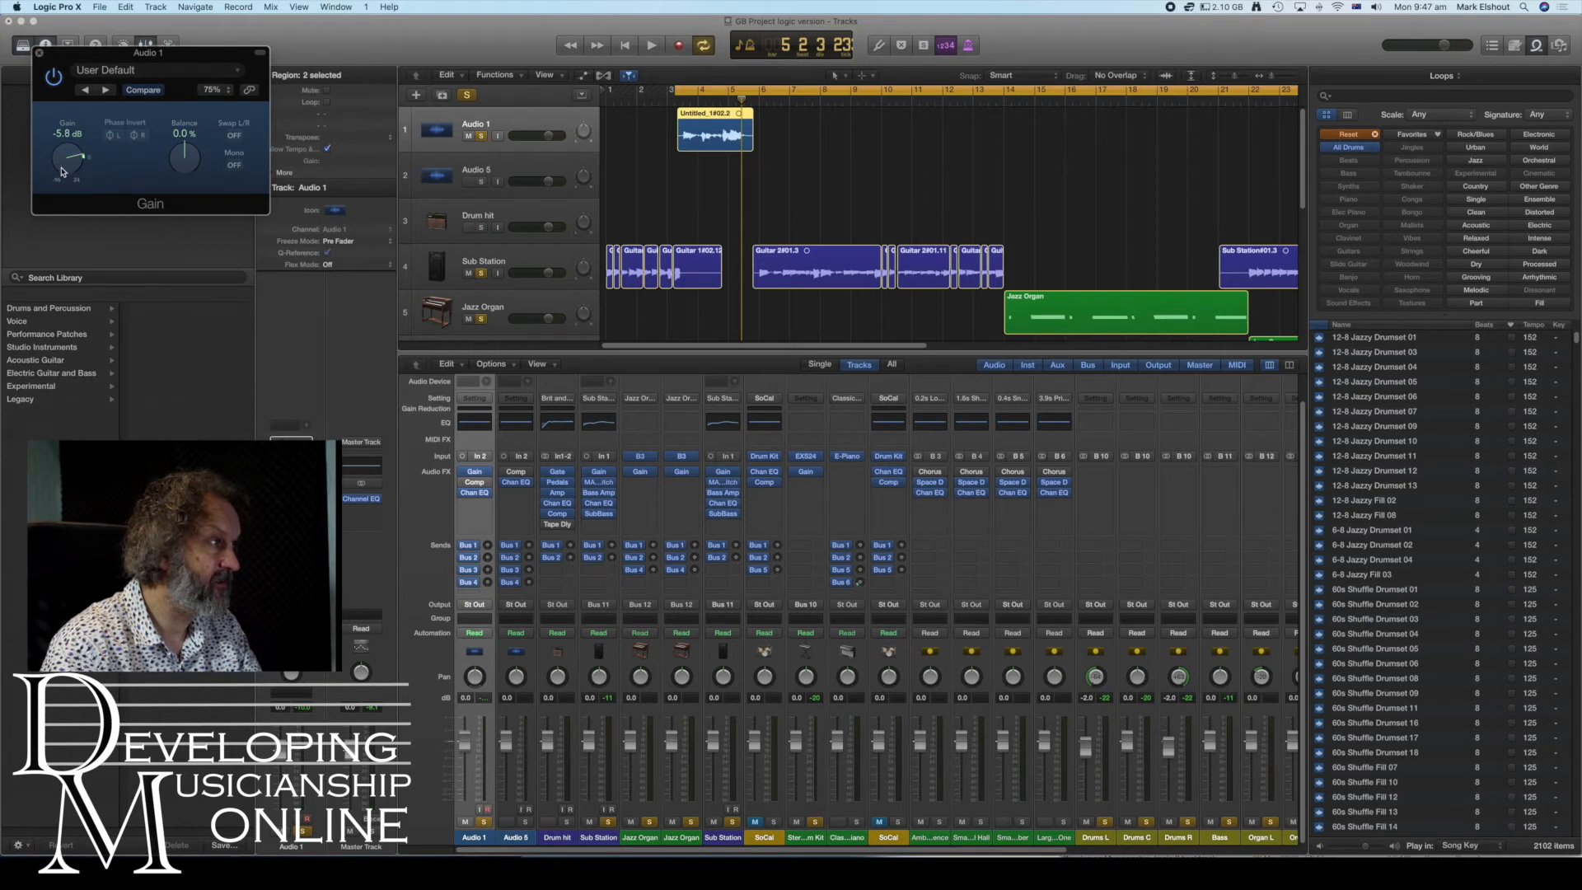
pyautogui.click(39, 53)
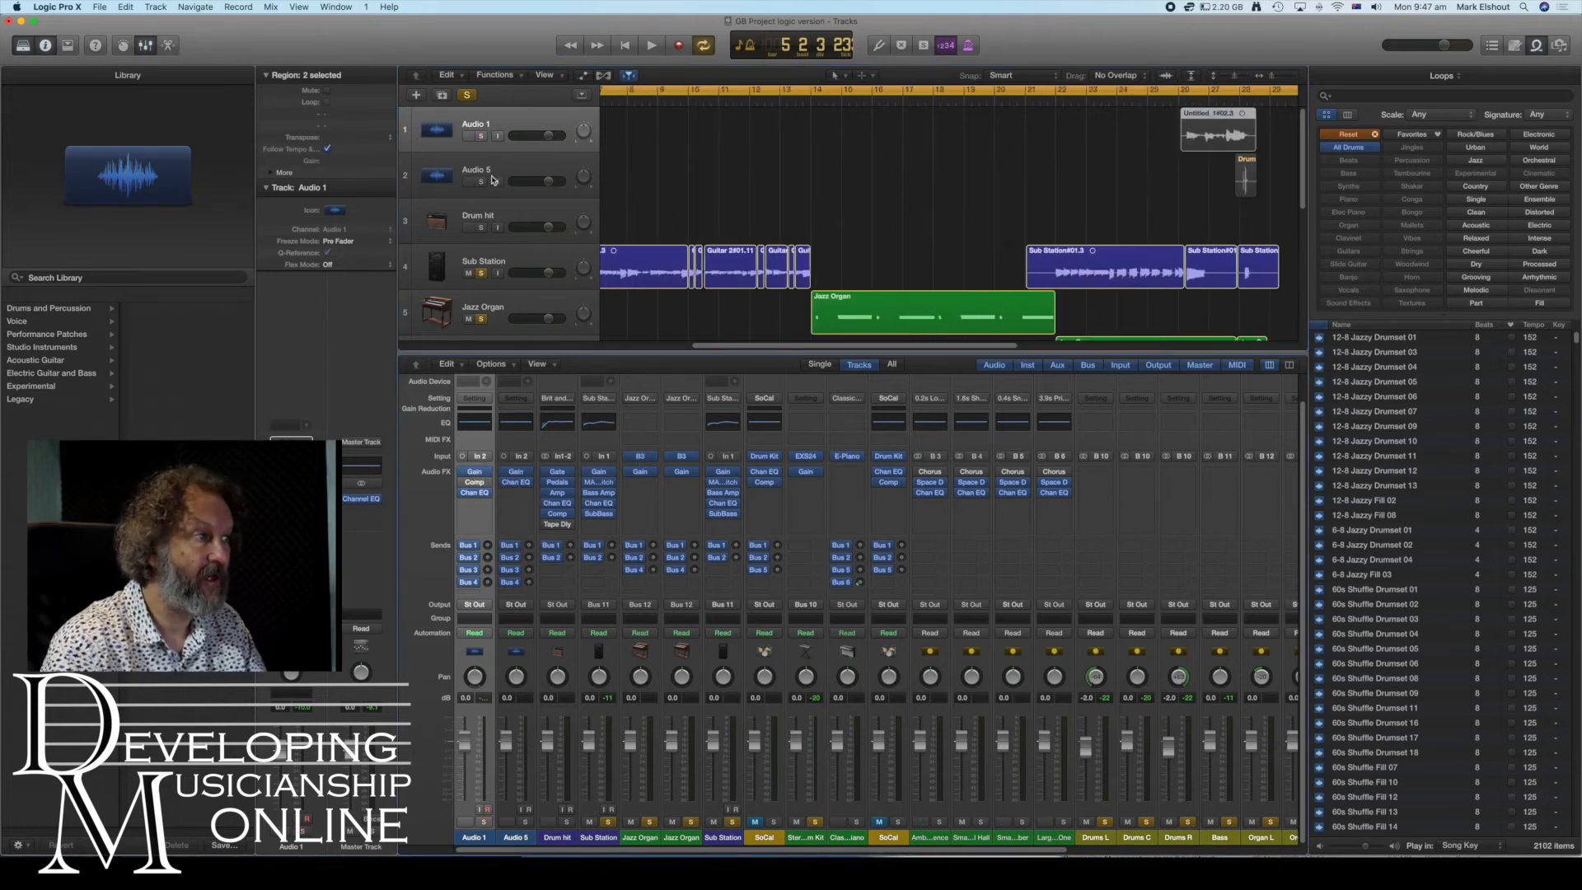
# - Select the Audio 5 track and route its output to Bus 10, the drums bus
pyautogui.click(493, 180)
pyautogui.hscroll(3, 1010, 163)
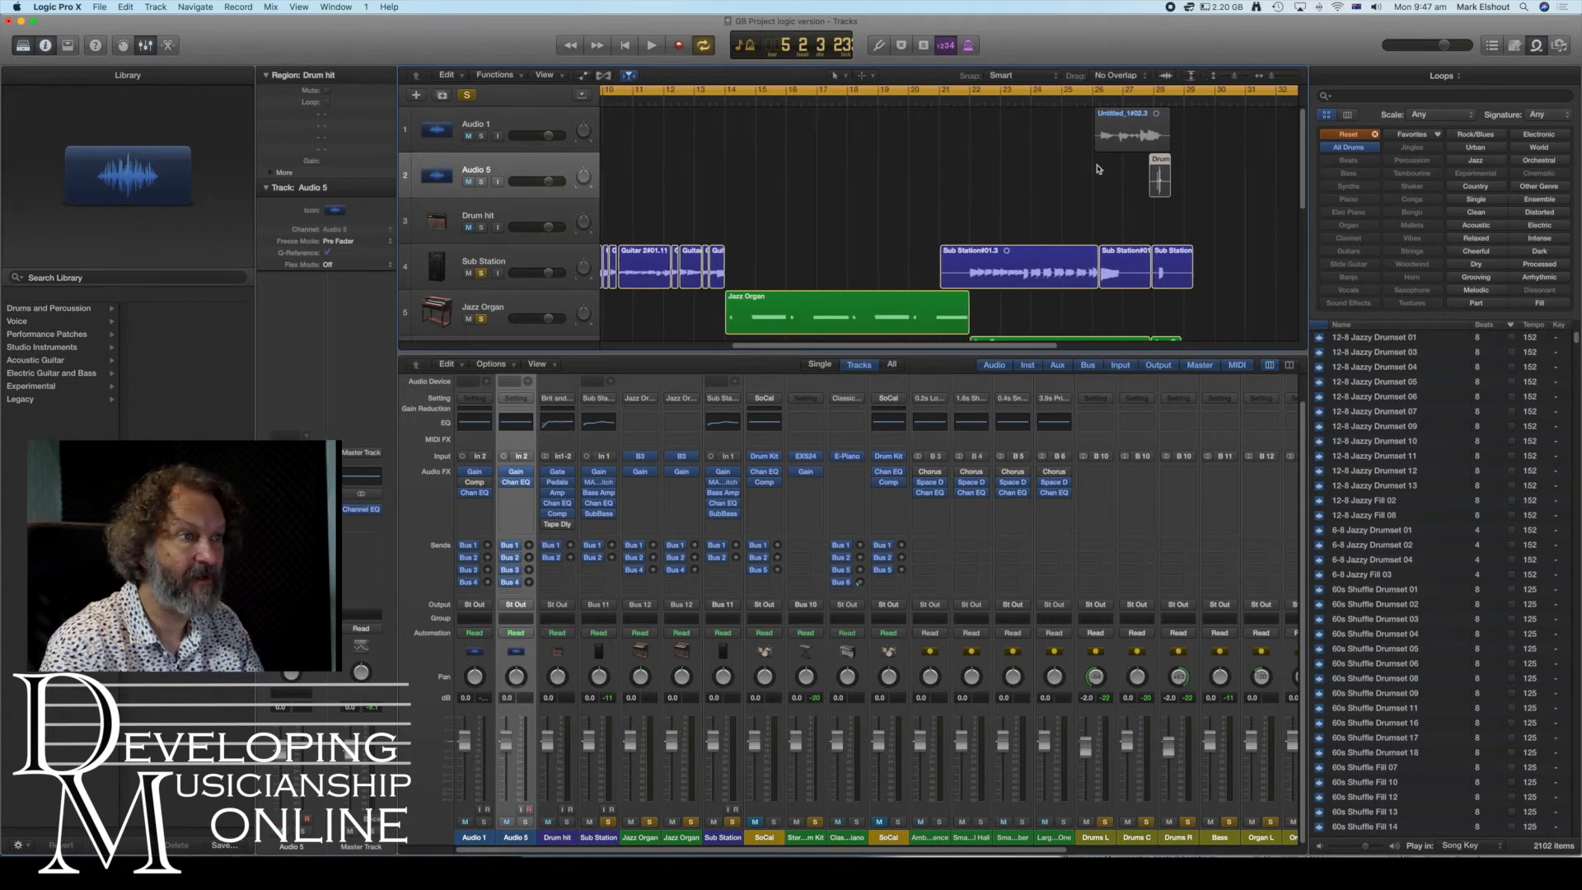
pyautogui.hscroll(-8, 669, 97)
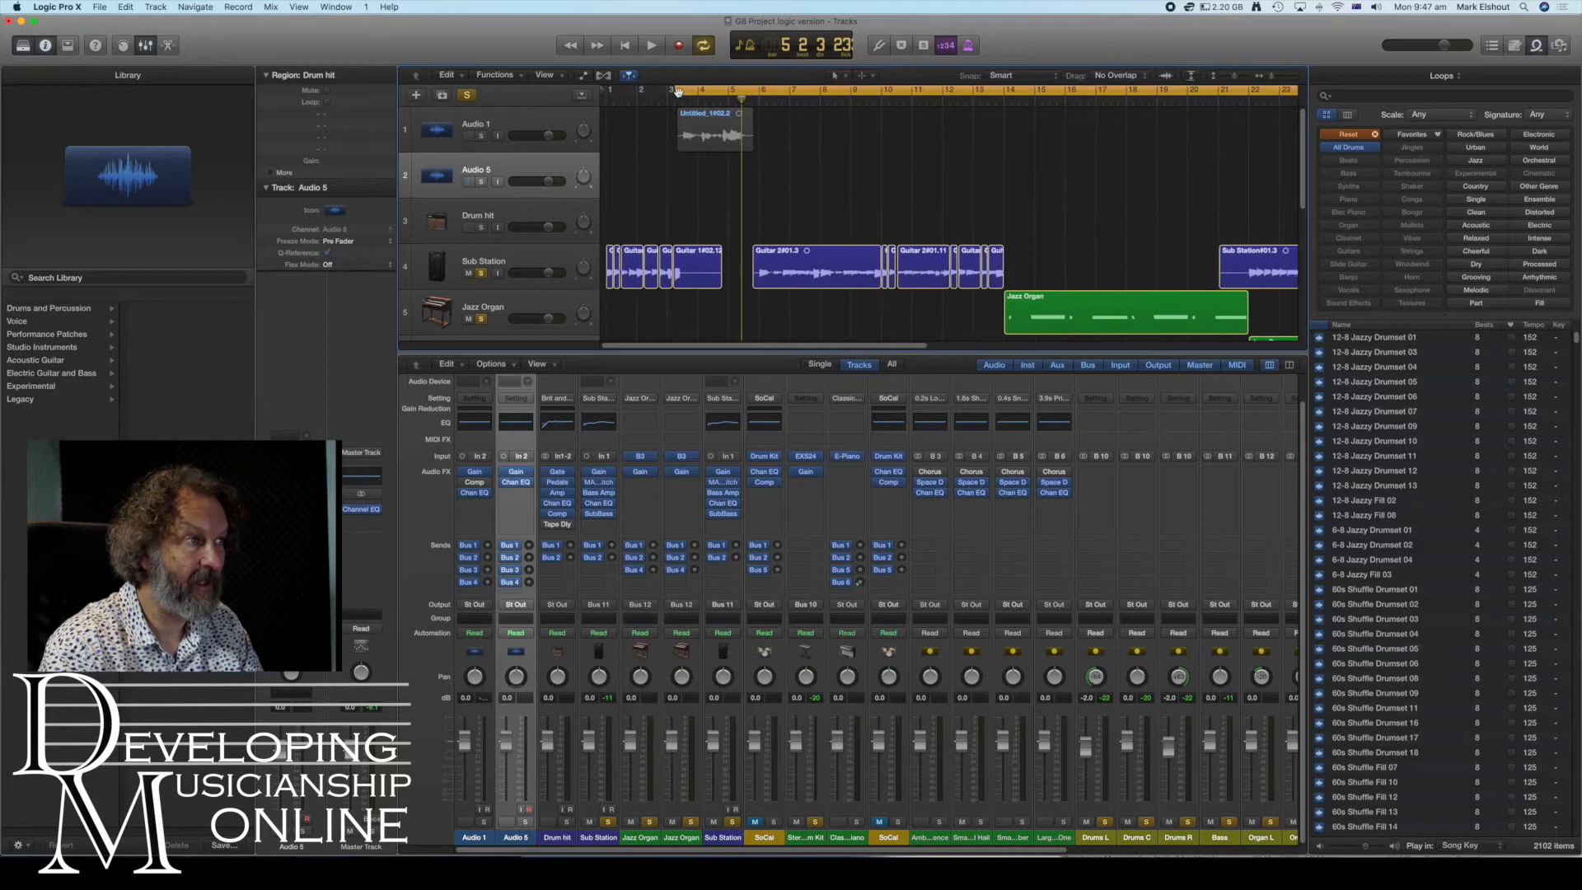
pyautogui.hscroll(8, 1163, 153)
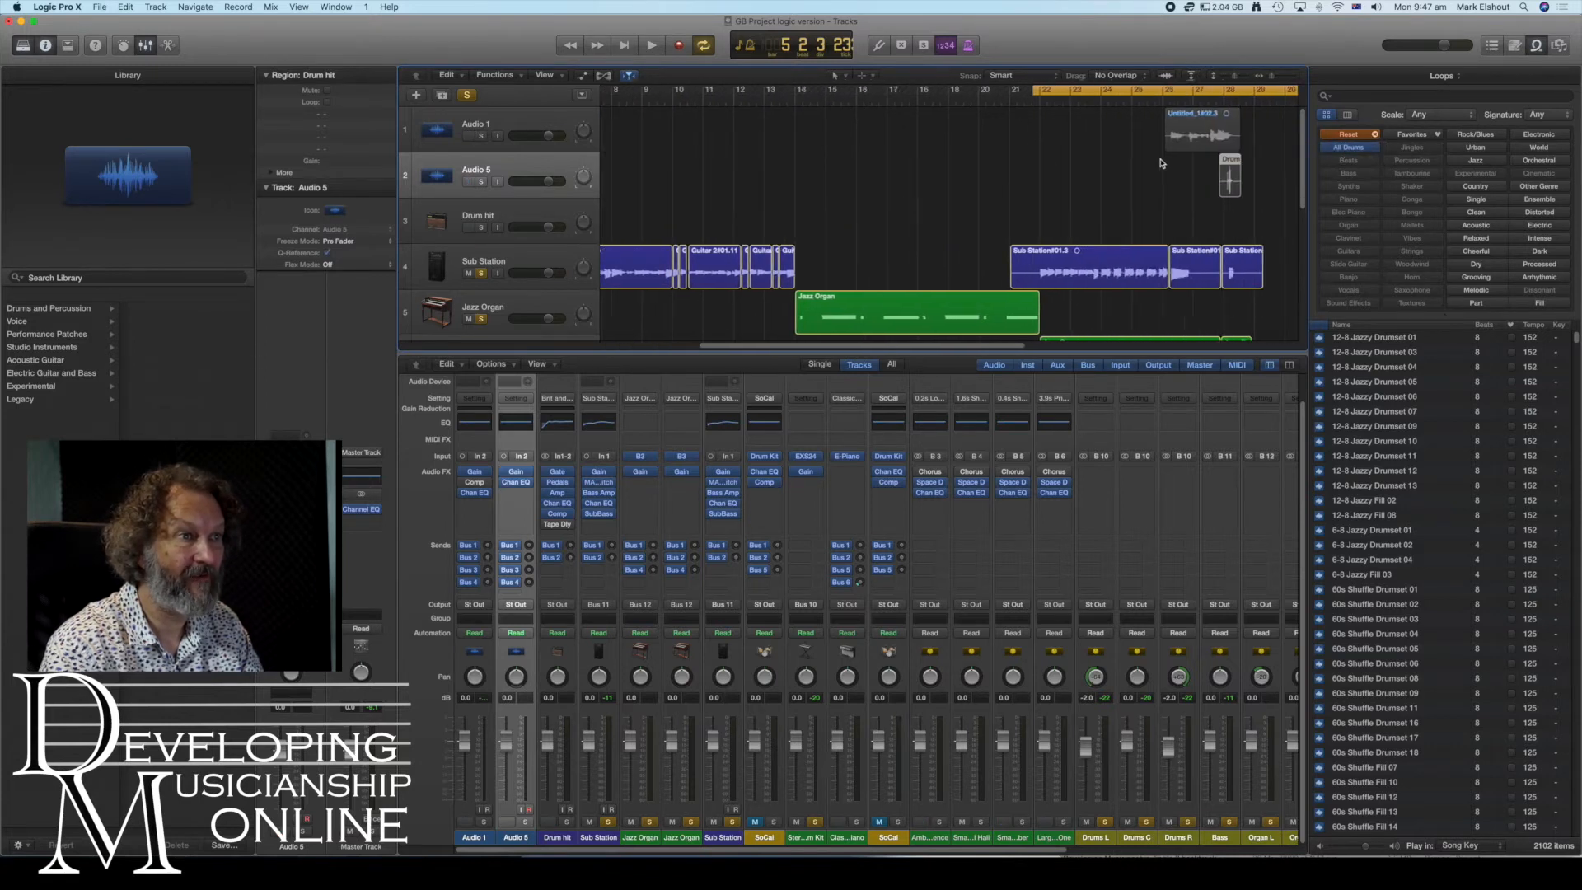
pyautogui.moveTo(1083, 97); pyautogui.dragTo(1152, 98)
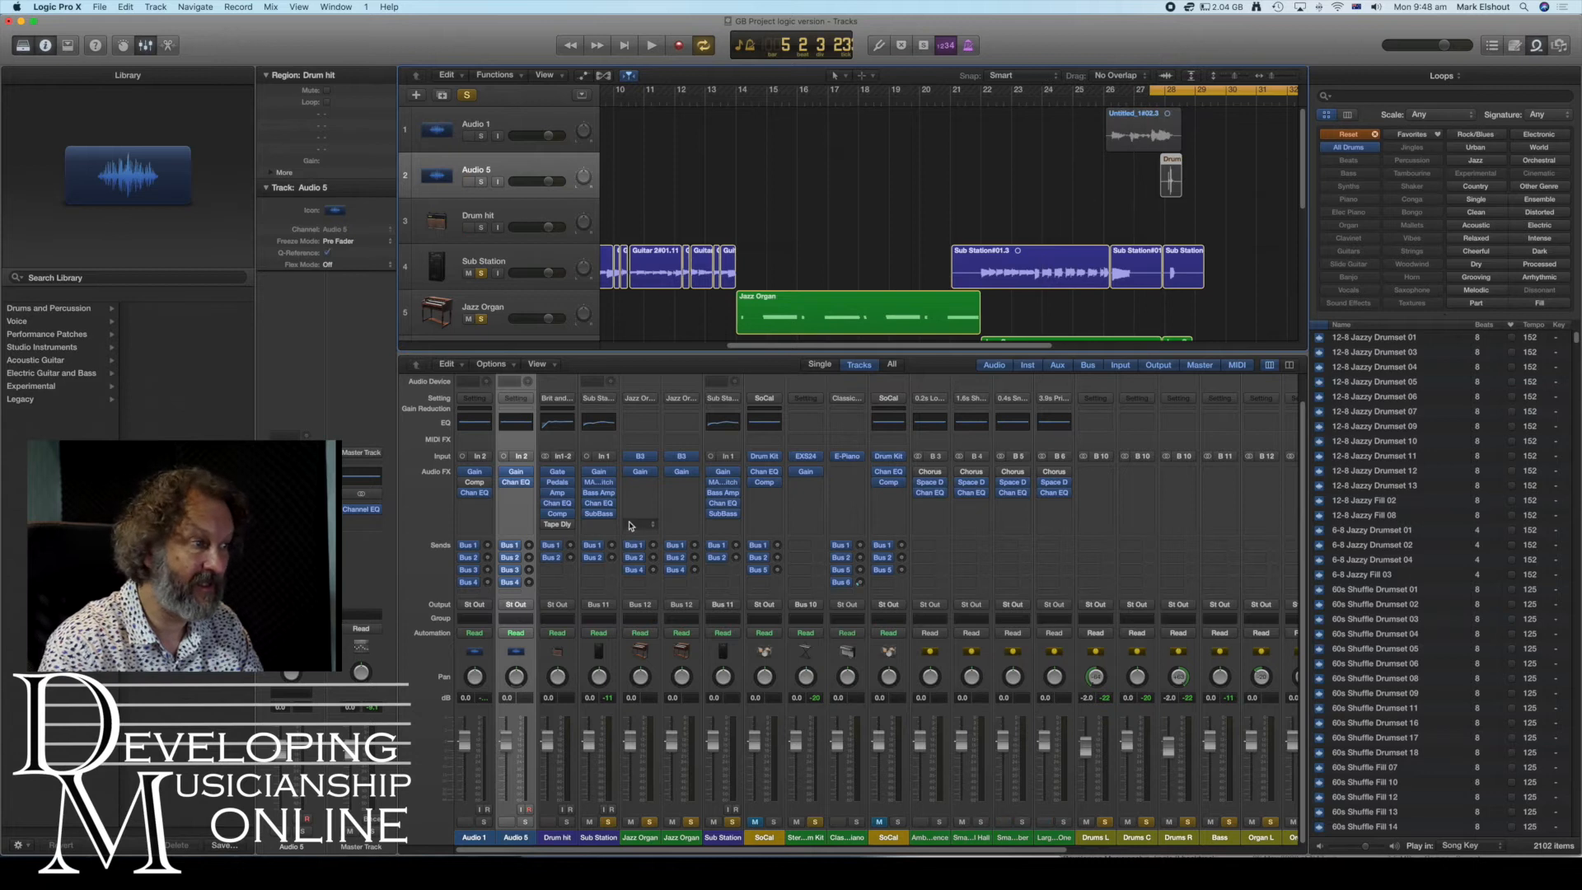
pyautogui.click(527, 607)
pyautogui.moveTo(544, 655)
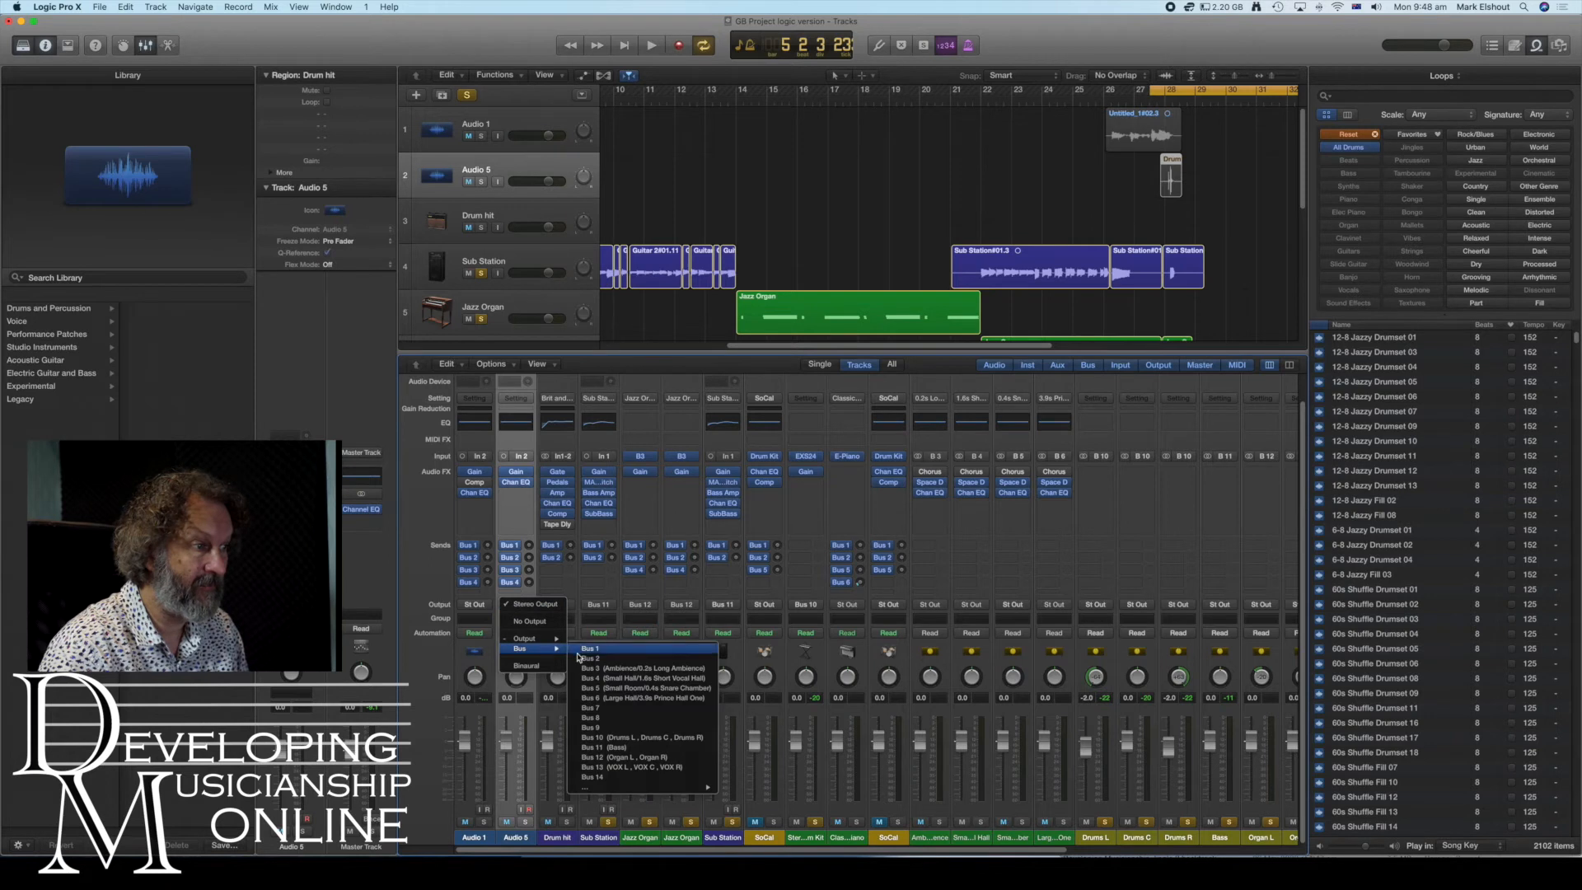
pyautogui.click(634, 738)
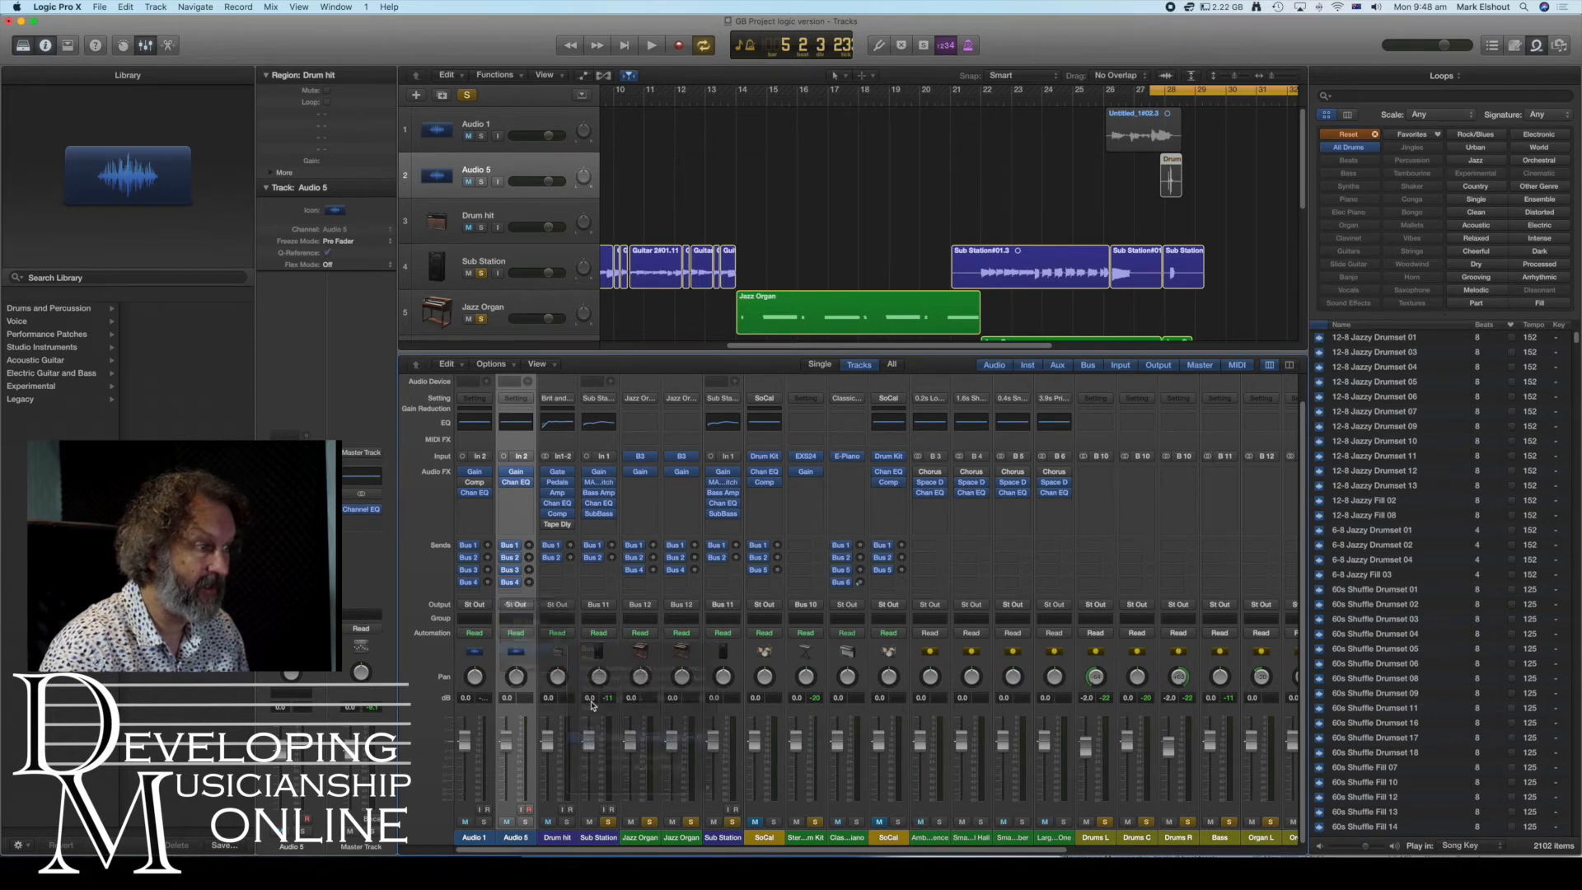
# - Route the Audio 1 output to Bus 13, the VOX bus, and play back the song to audition it
pyautogui.click(486, 606)
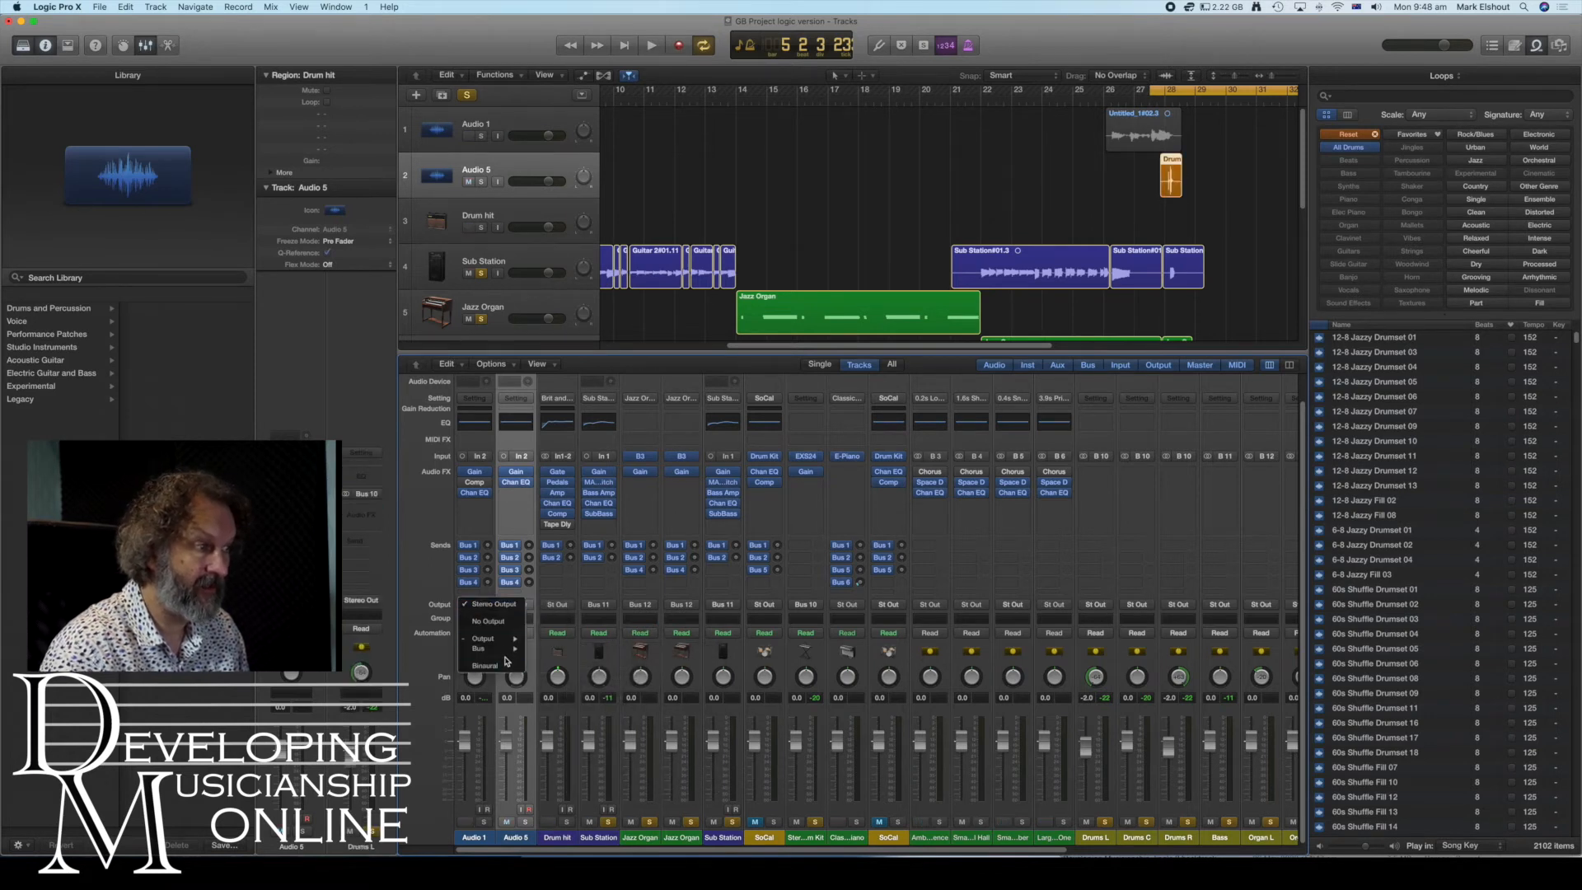
pyautogui.moveTo(505, 651)
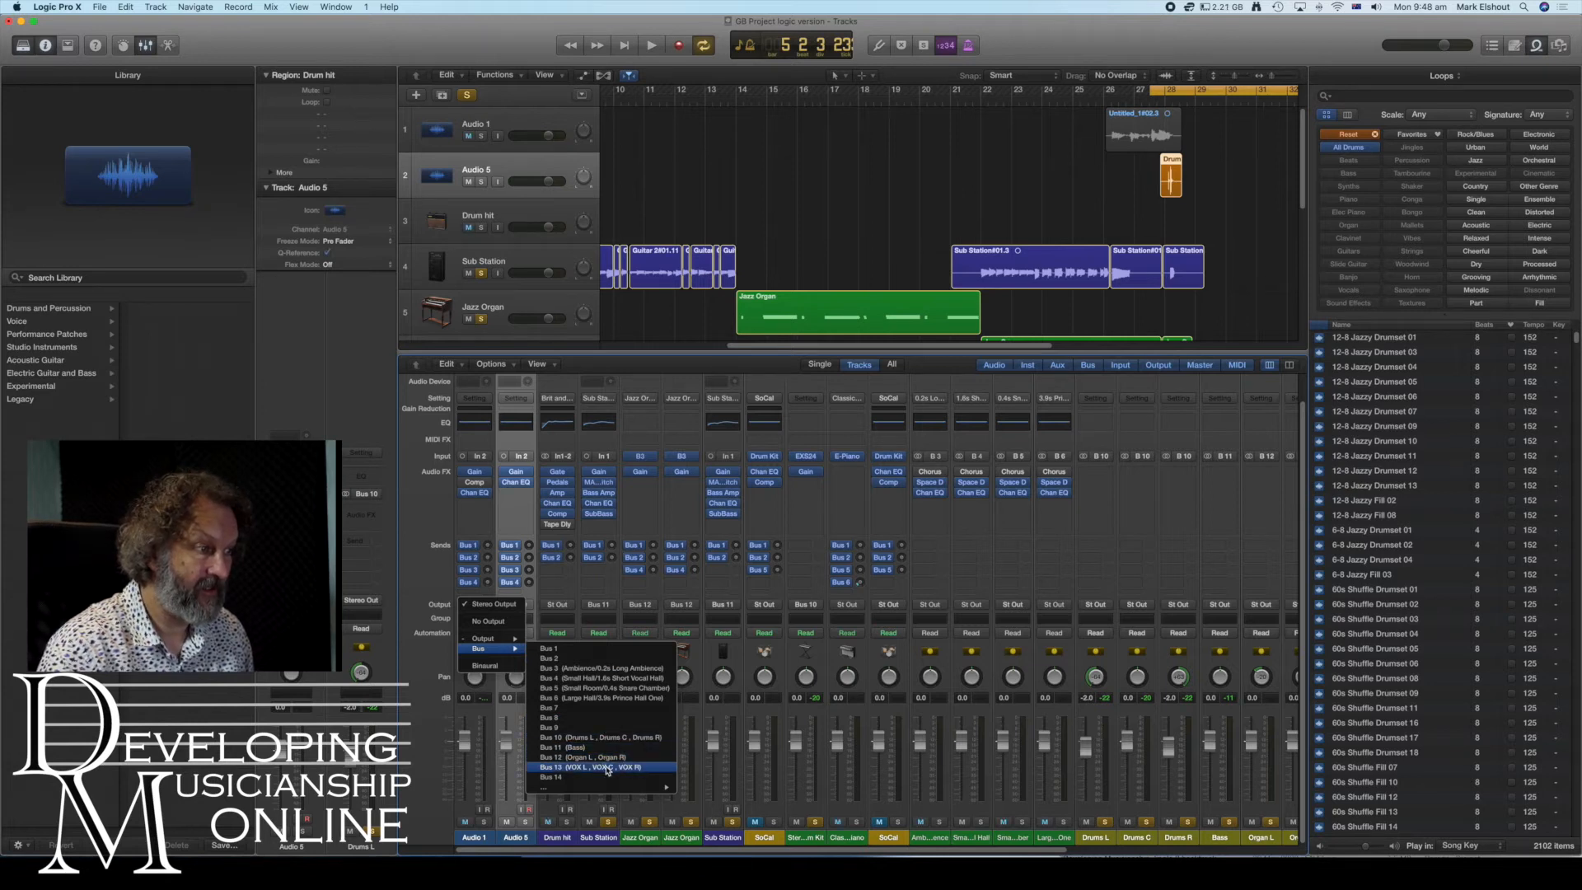
pyautogui.click(607, 737)
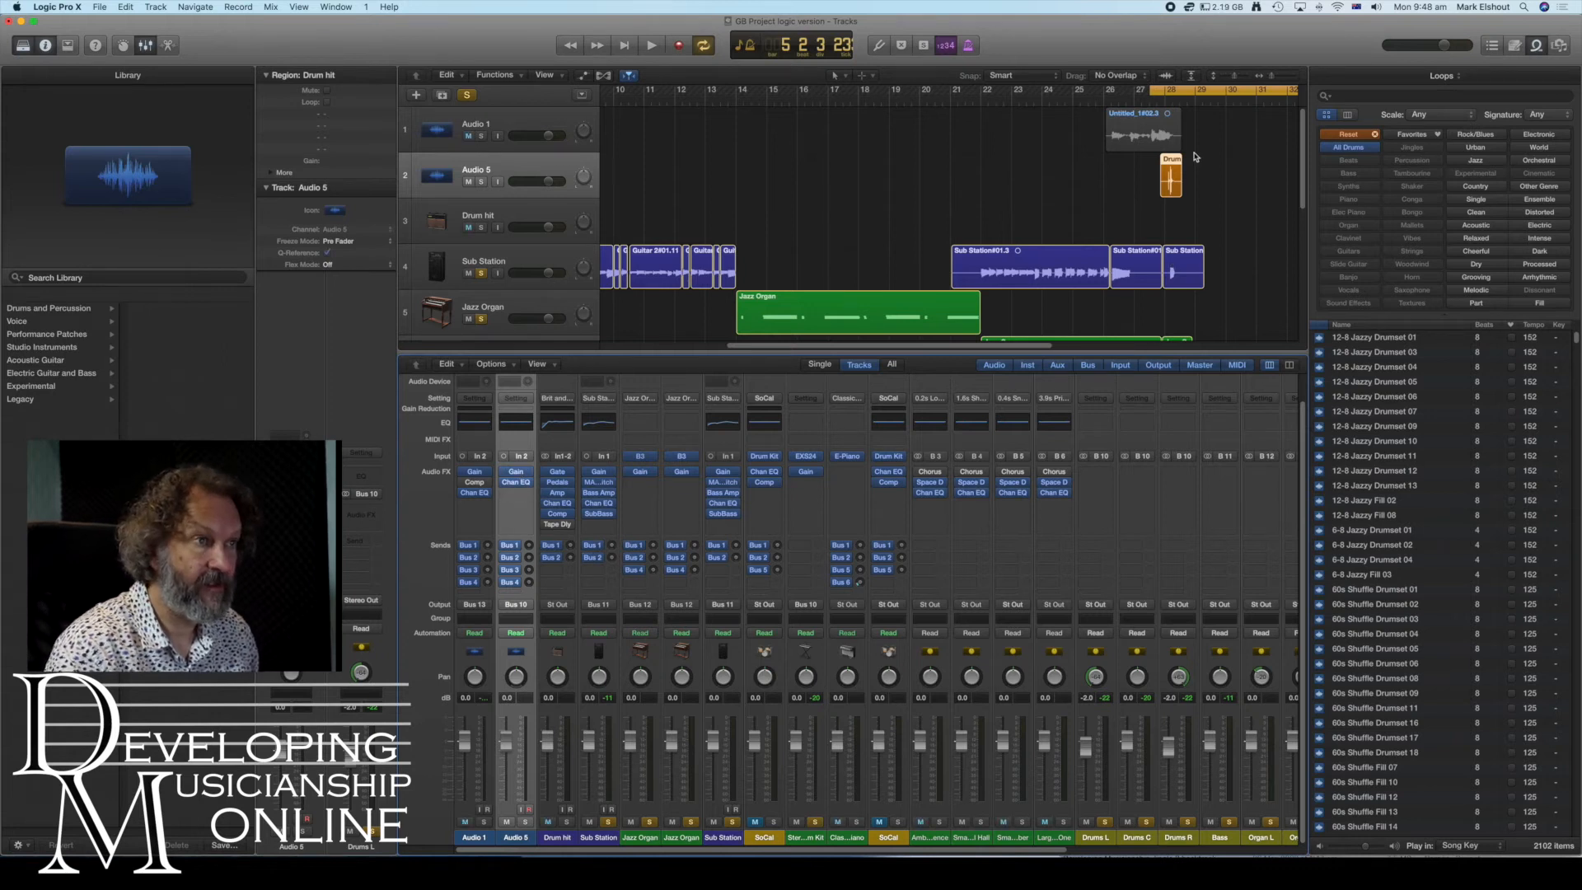
pyautogui.click(652, 45)
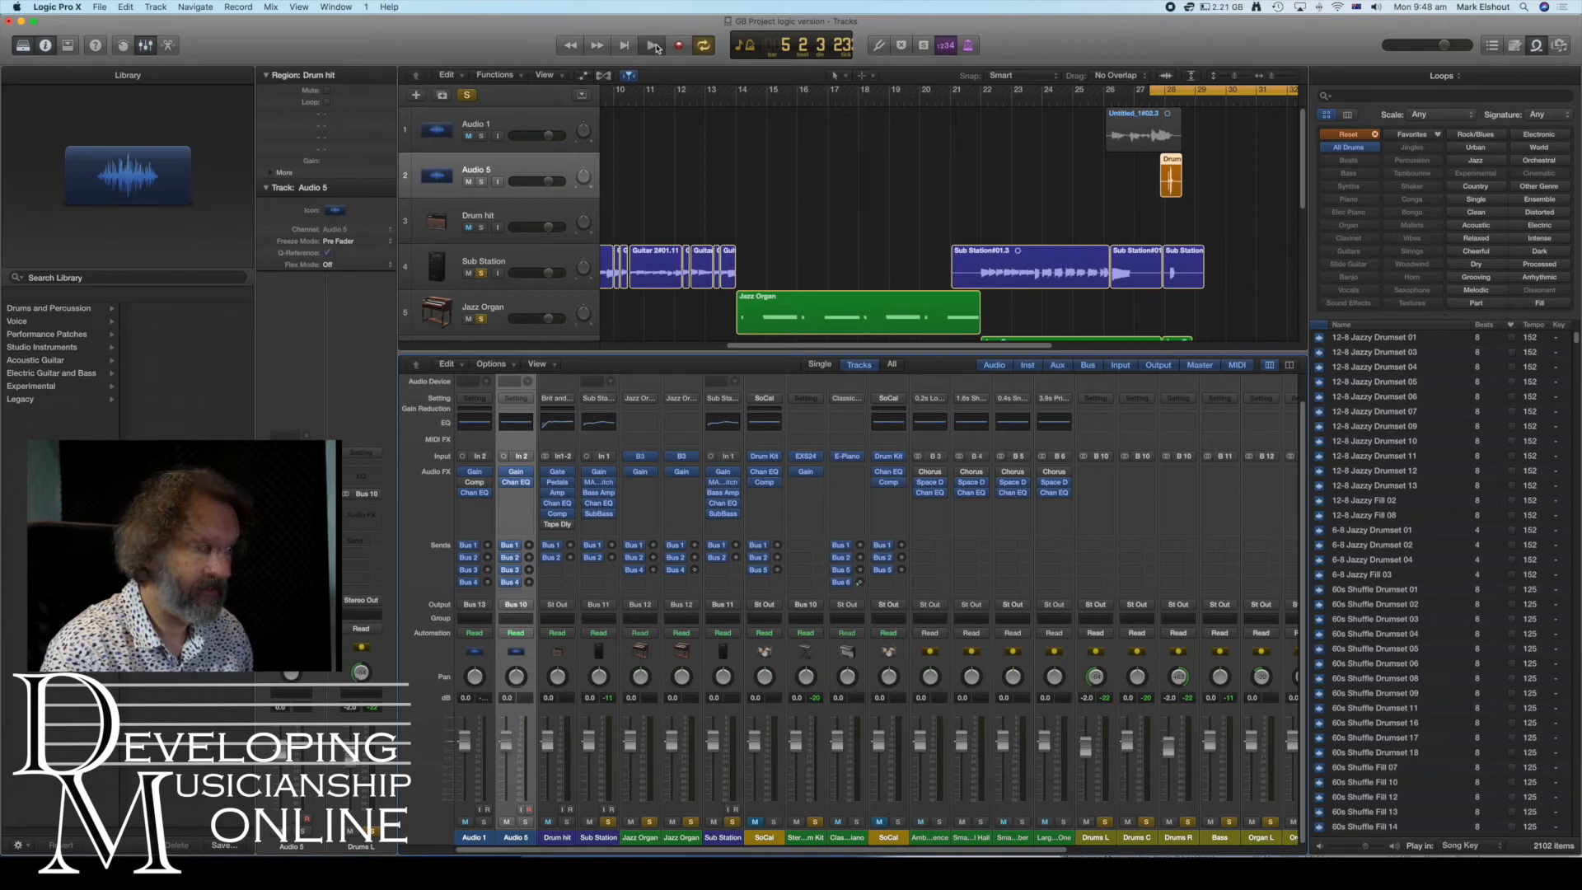
pyautogui.press('space')
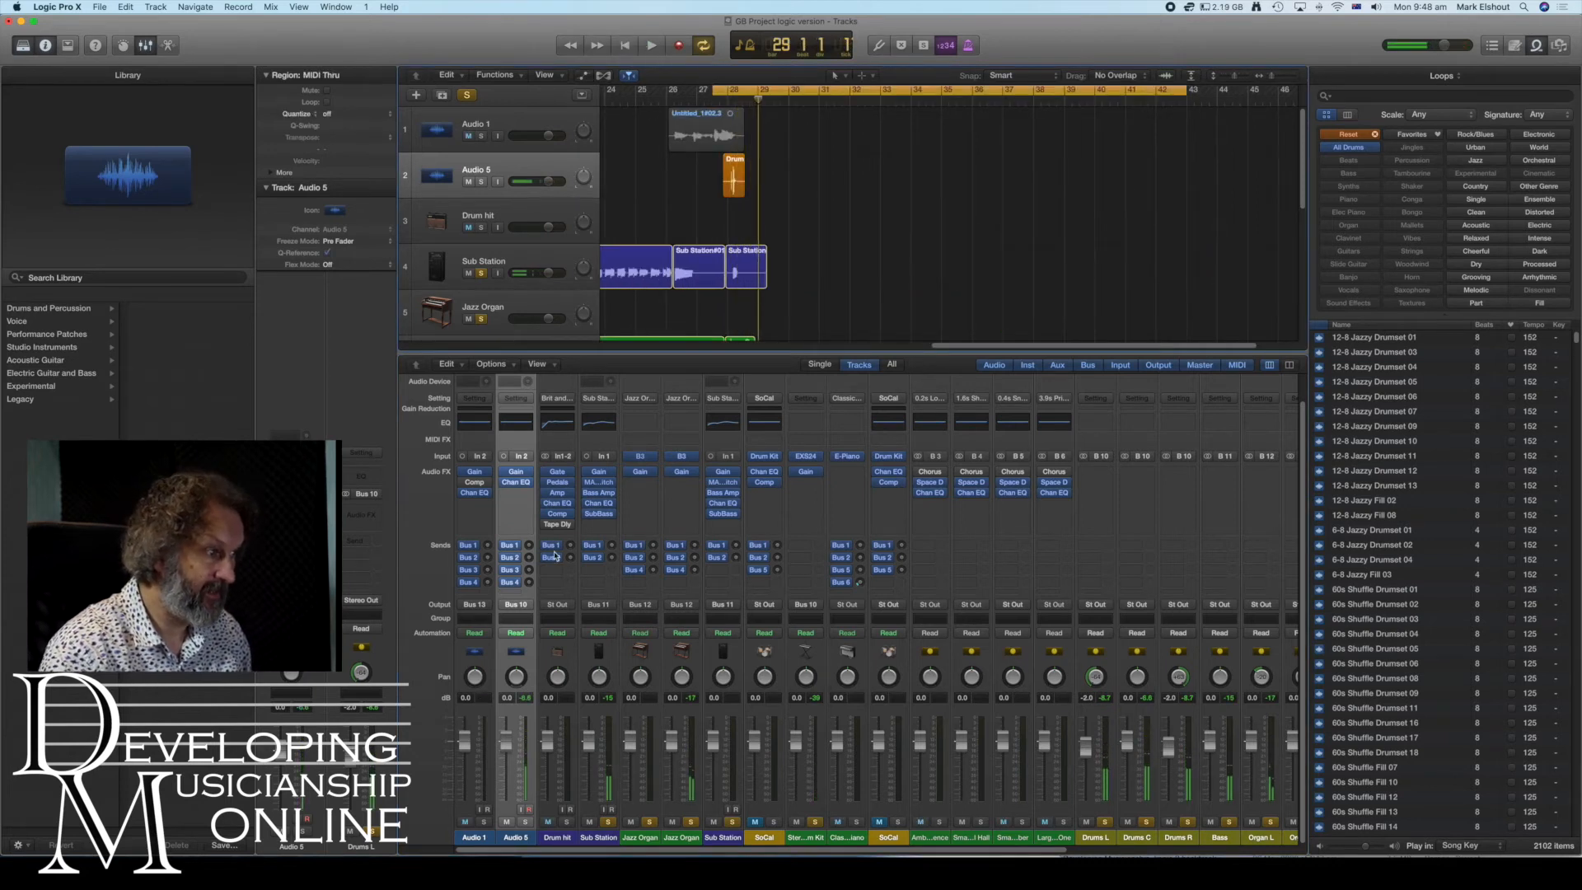
# - Set the Gain plug-in on the Audio 5 strip to -18.2 dB and close its window
pyautogui.click(517, 474)
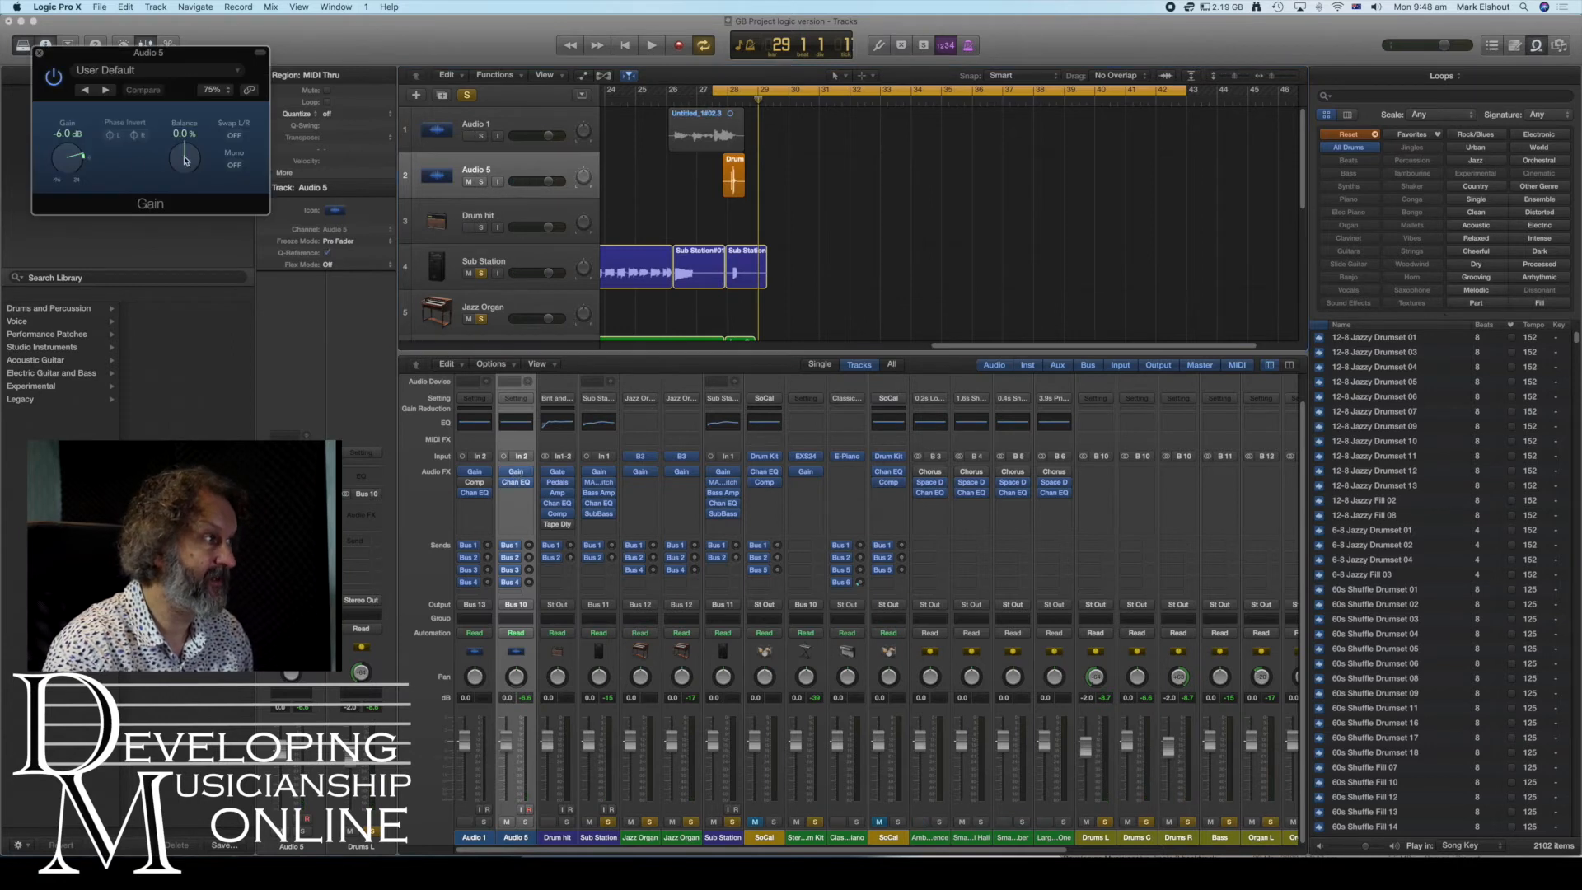
pyautogui.moveTo(64, 157); pyautogui.dragTo(65, 164)
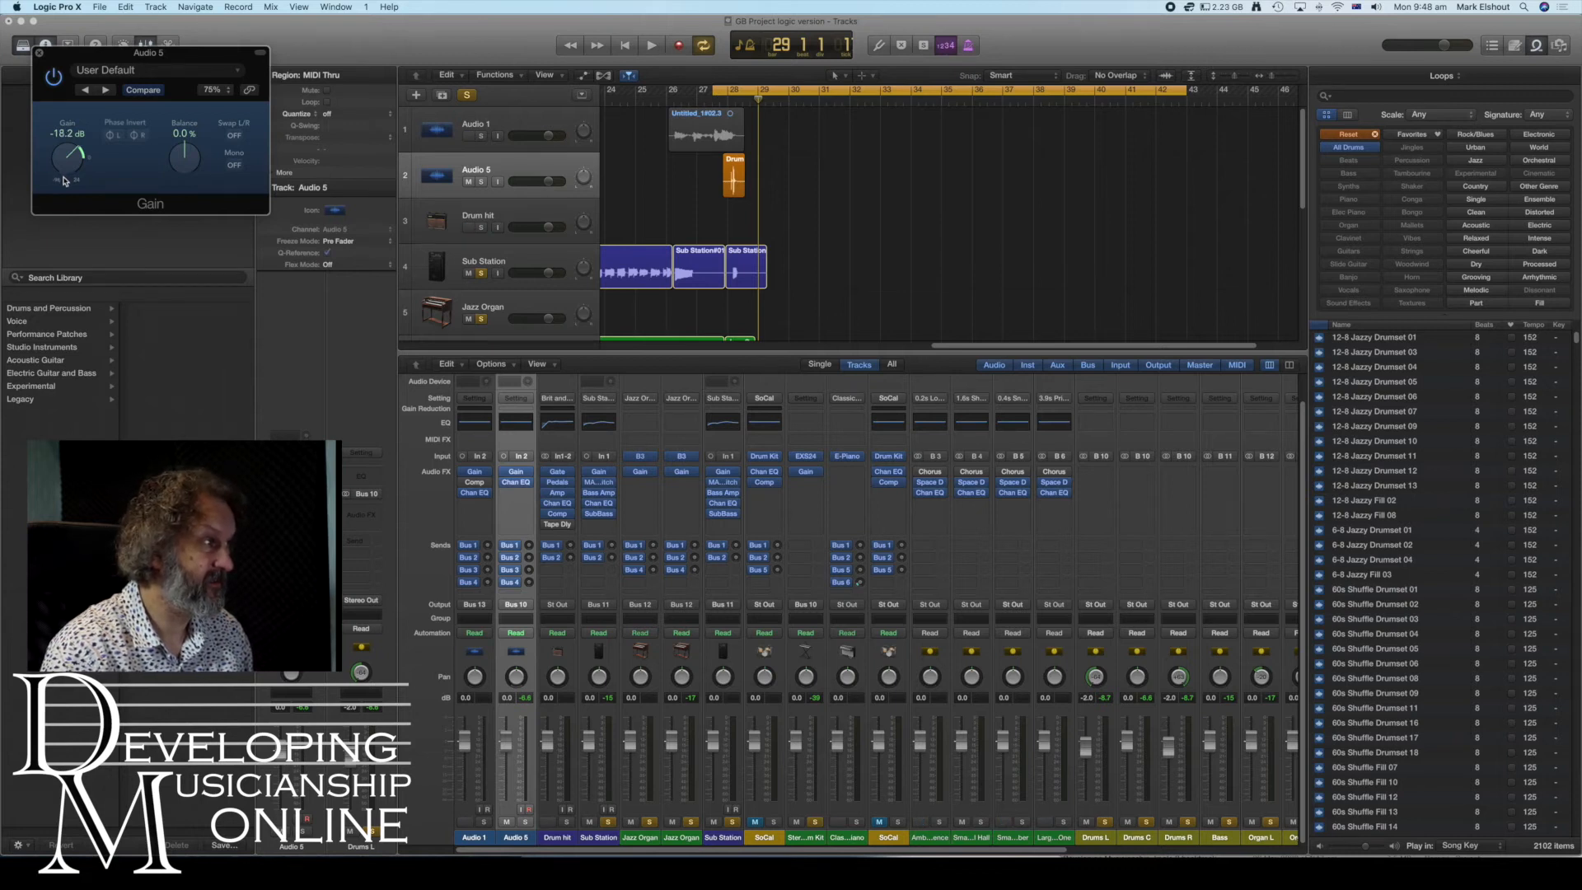
pyautogui.click(38, 53)
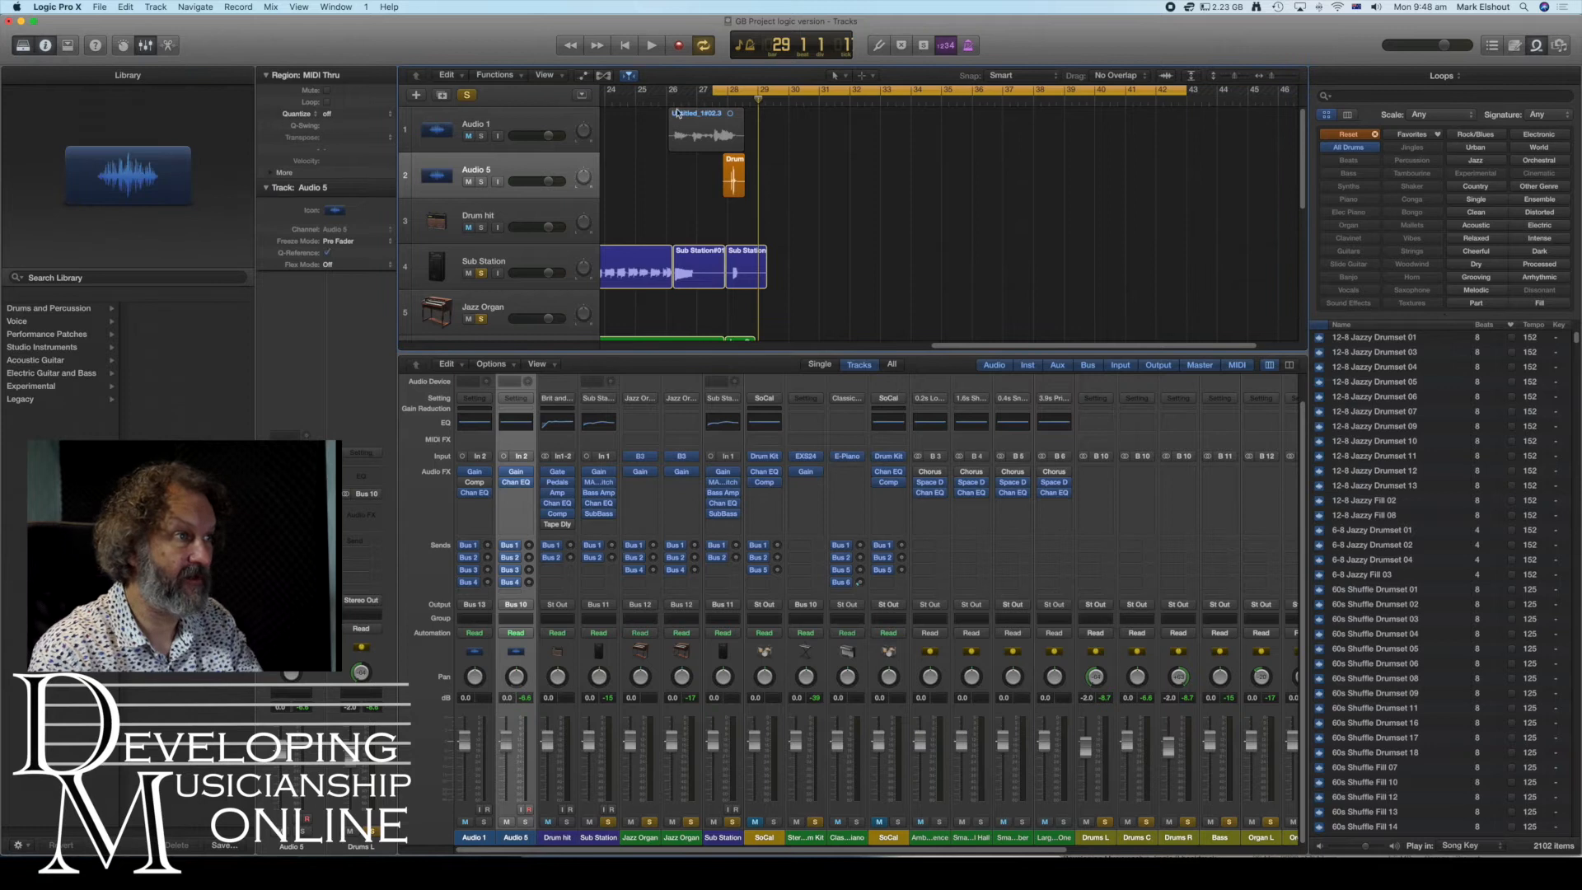
# - Play back the song to audition the drums, reopening Audio 5's Gain plug-in to check its level
pyautogui.press('space')
pyautogui.press('space')
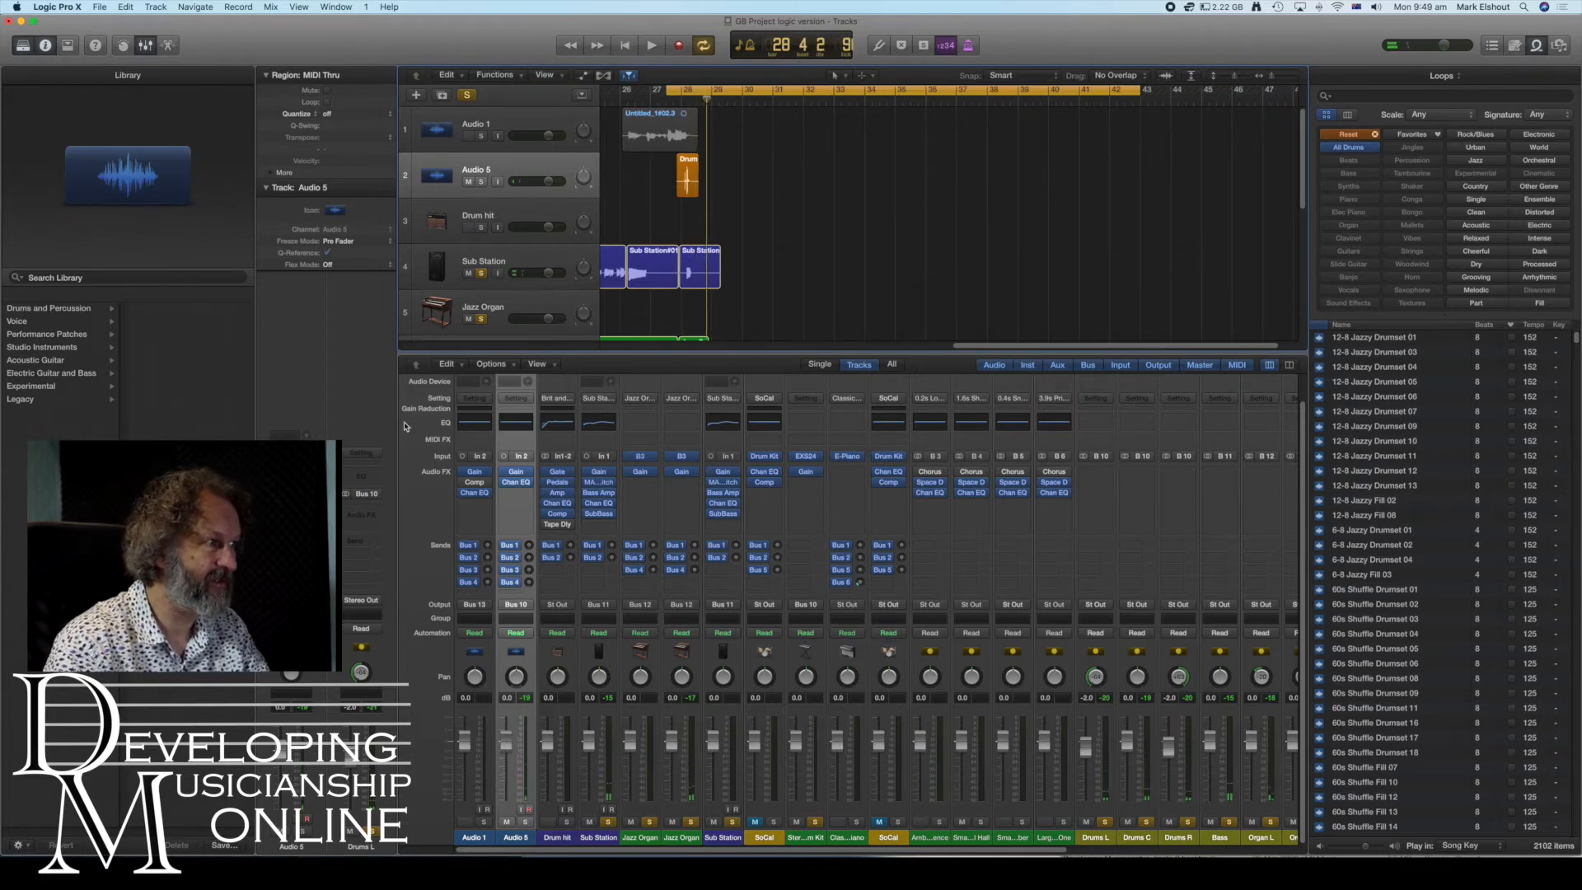
pyautogui.click(292, 515)
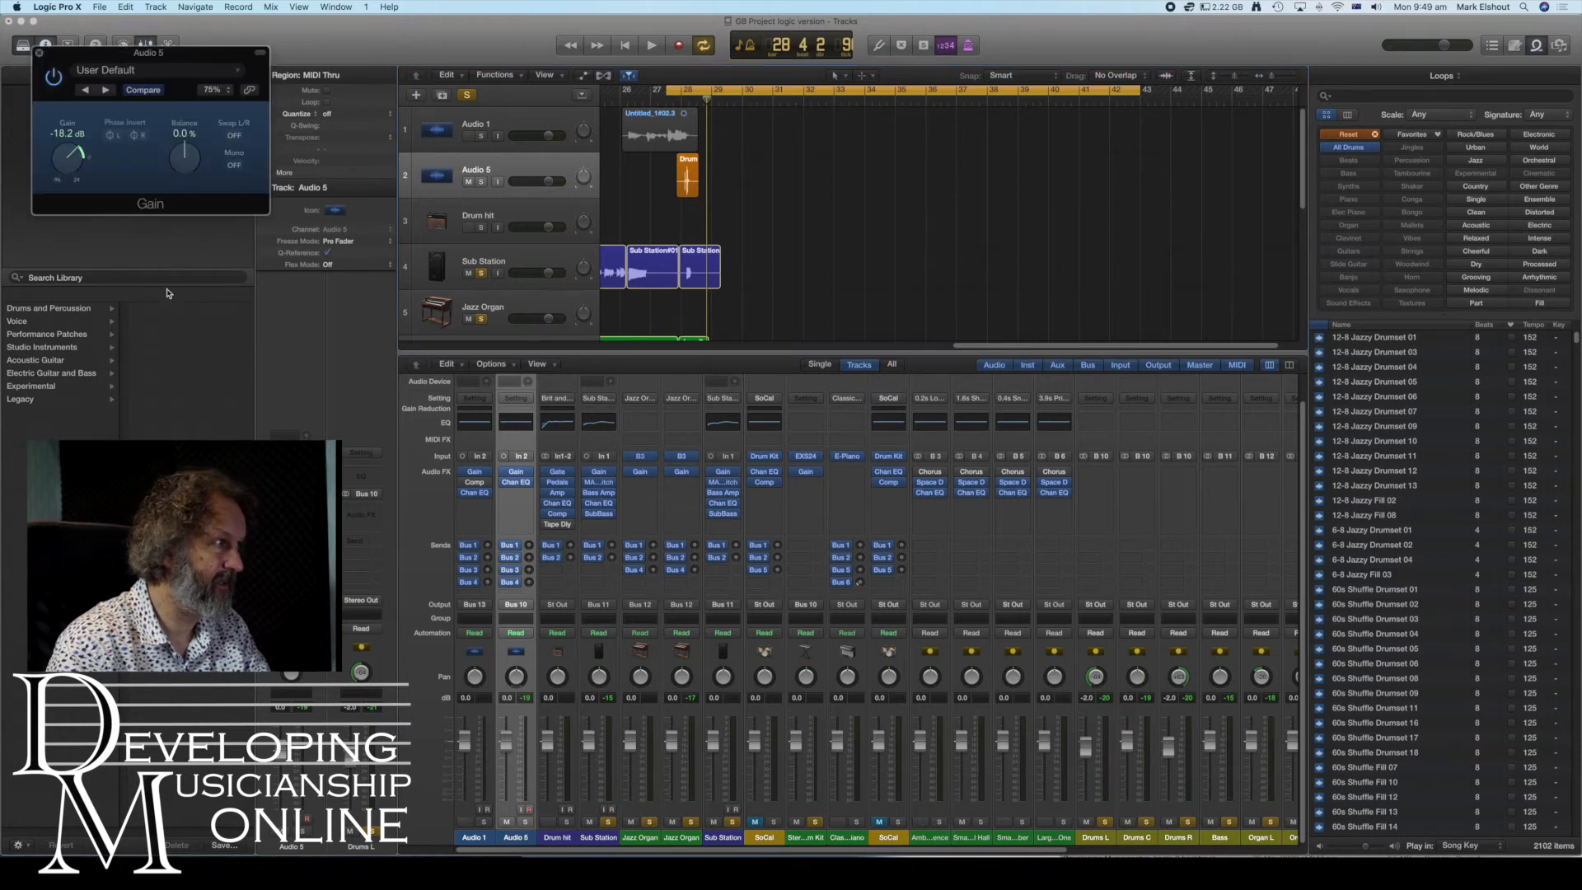
pyautogui.click(643, 49)
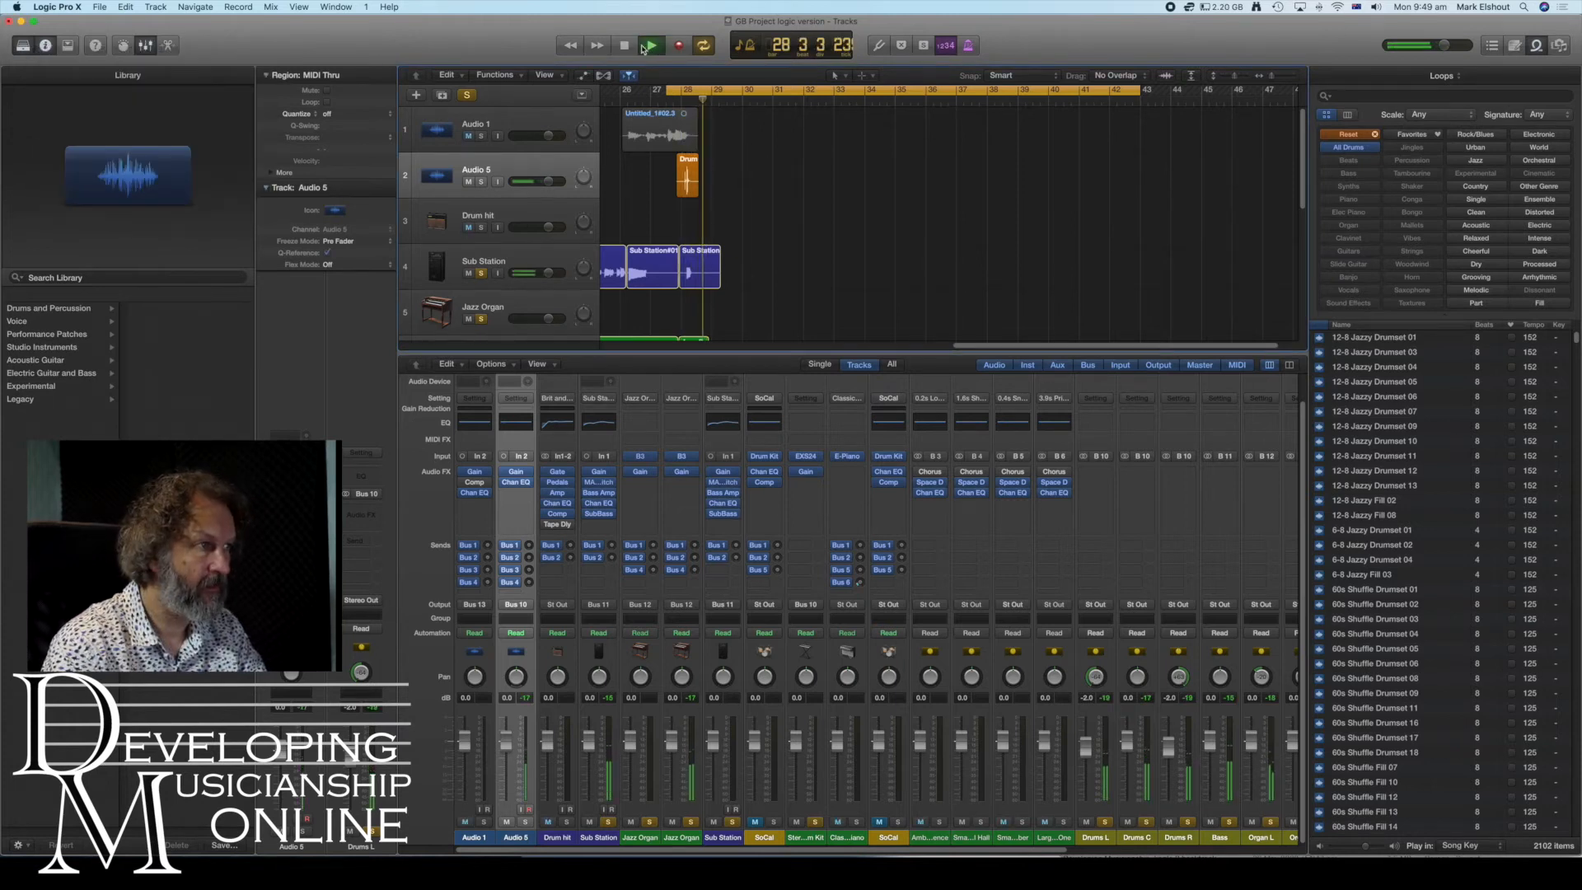
pyautogui.click(626, 46)
pyautogui.click(625, 46)
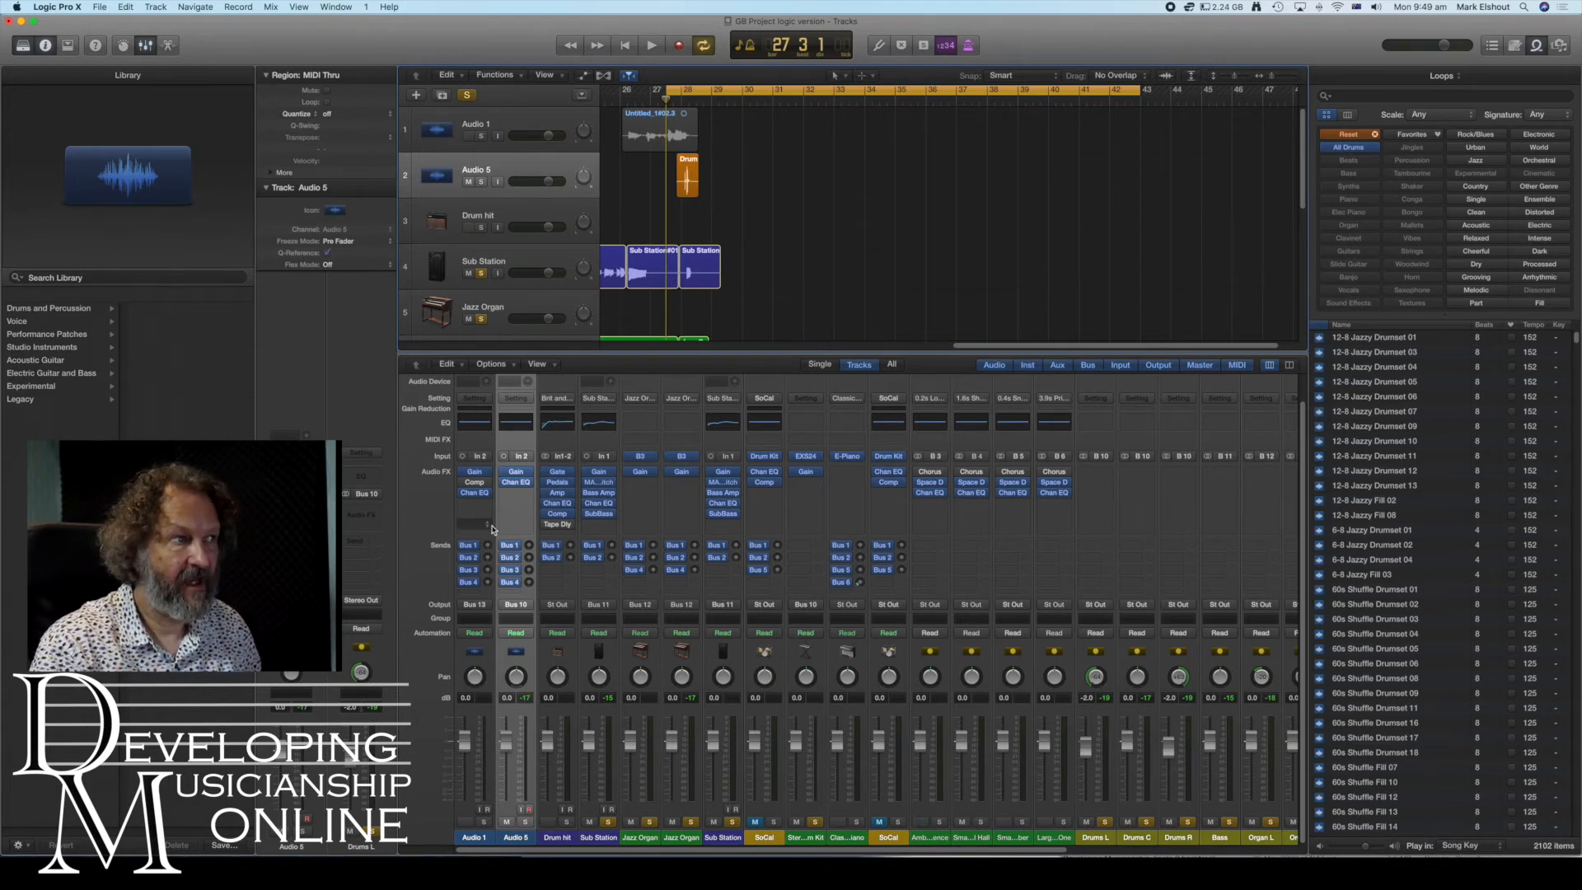
# - Select the Audio 1 track and toggle off the solos on the Audio 1 and Audio 5 tracks
pyautogui.click(482, 120)
pyautogui.click(482, 137)
pyautogui.click(482, 183)
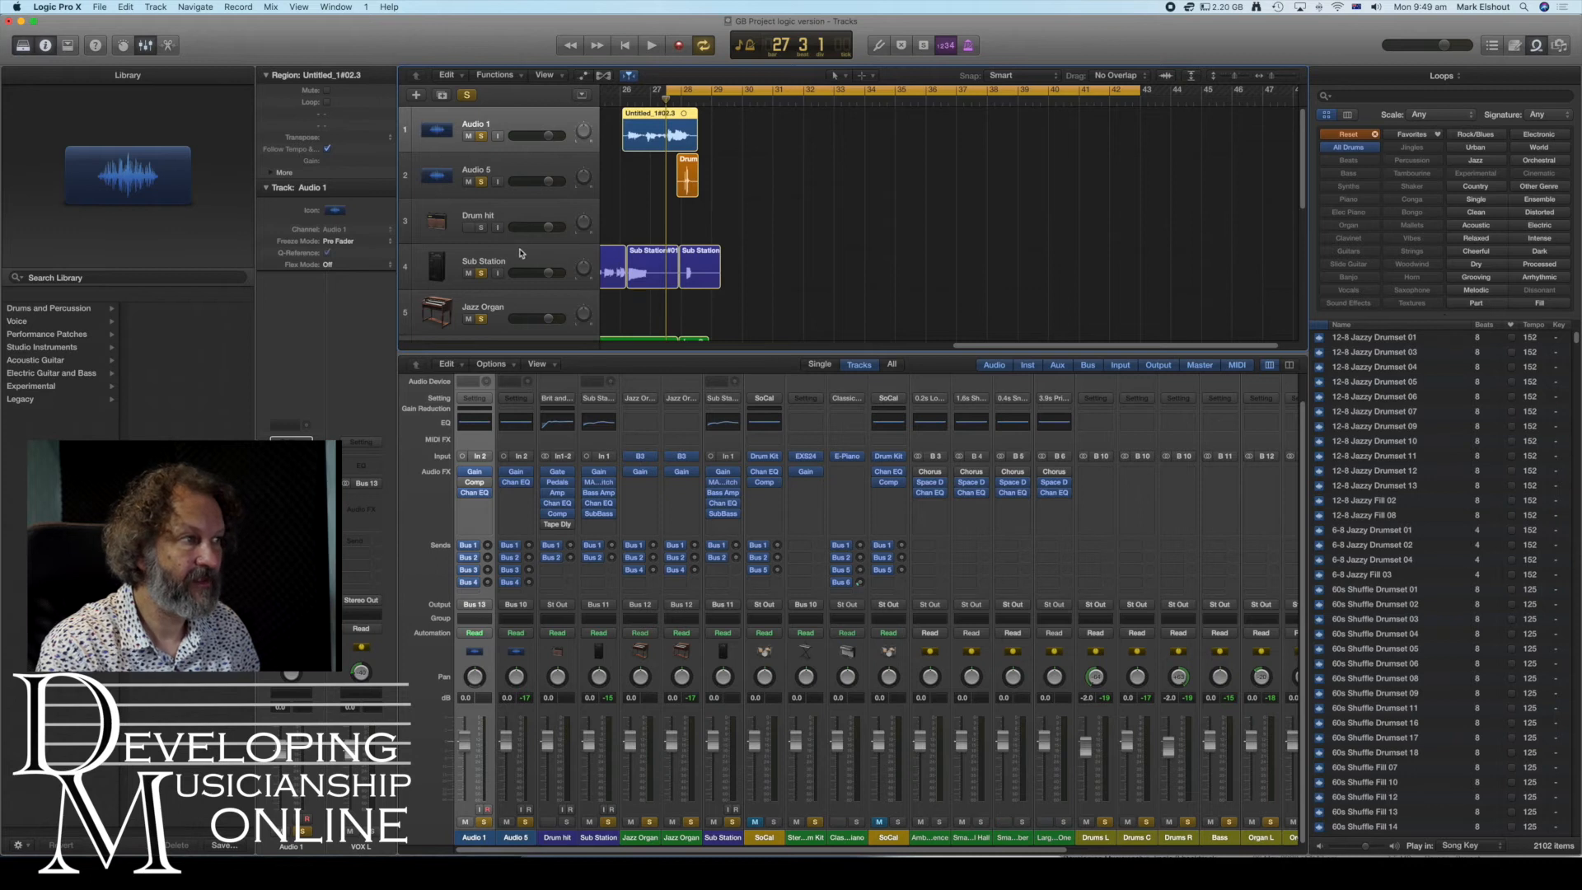
# - Solo the Organ R, VOX L, VOX C and VOX R aux strips in the mixer
pyautogui.hscroll(-10, 677, 267)
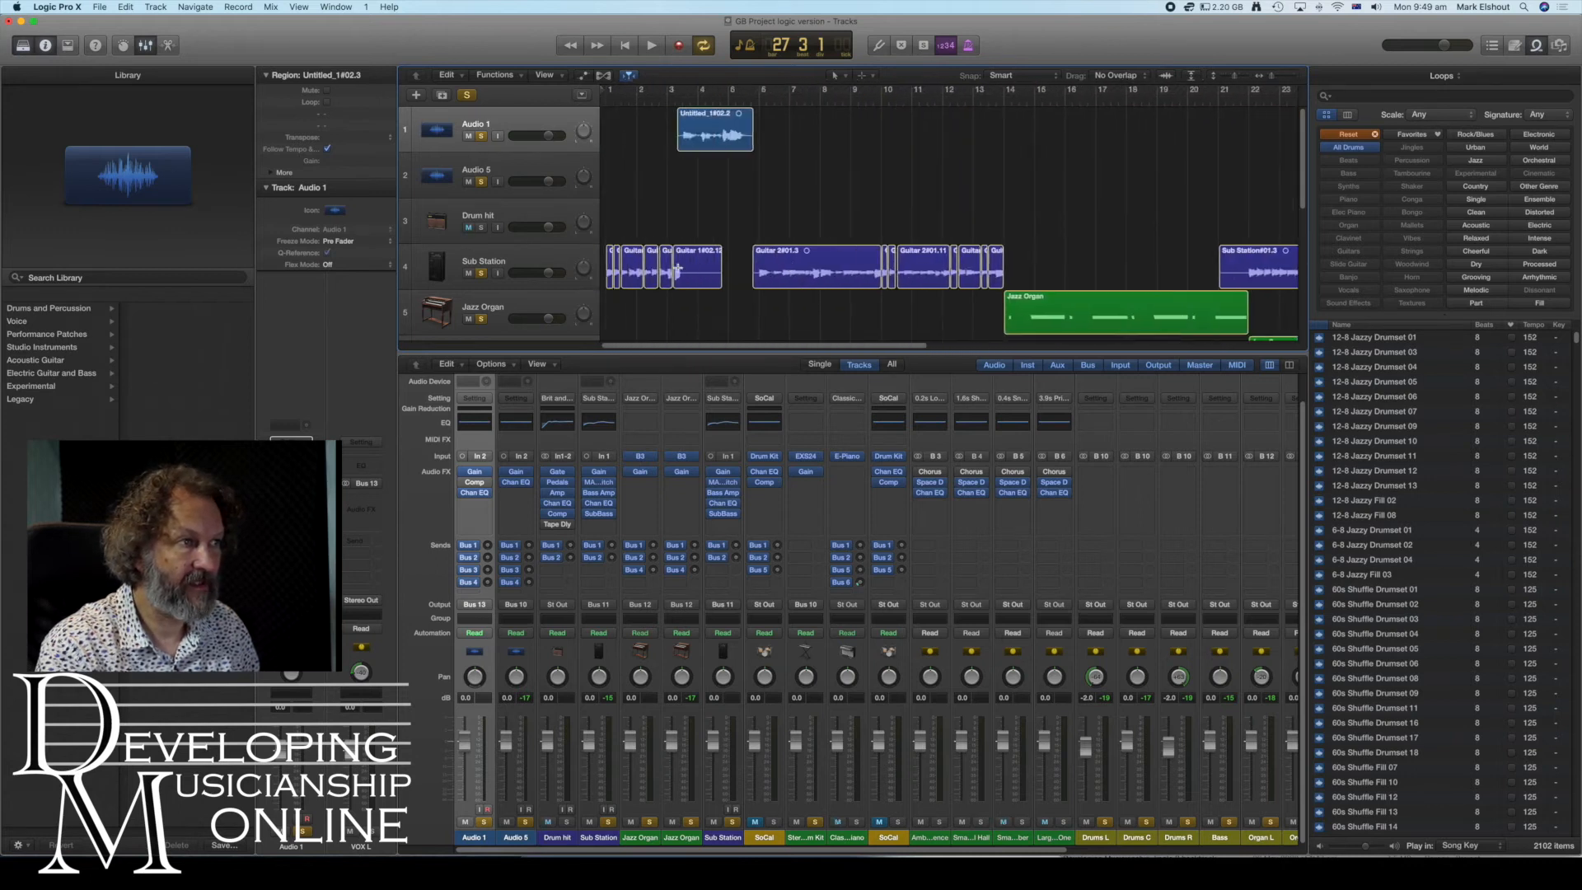
pyautogui.scroll(-5, 677, 268)
pyautogui.scroll(-2, 677, 268)
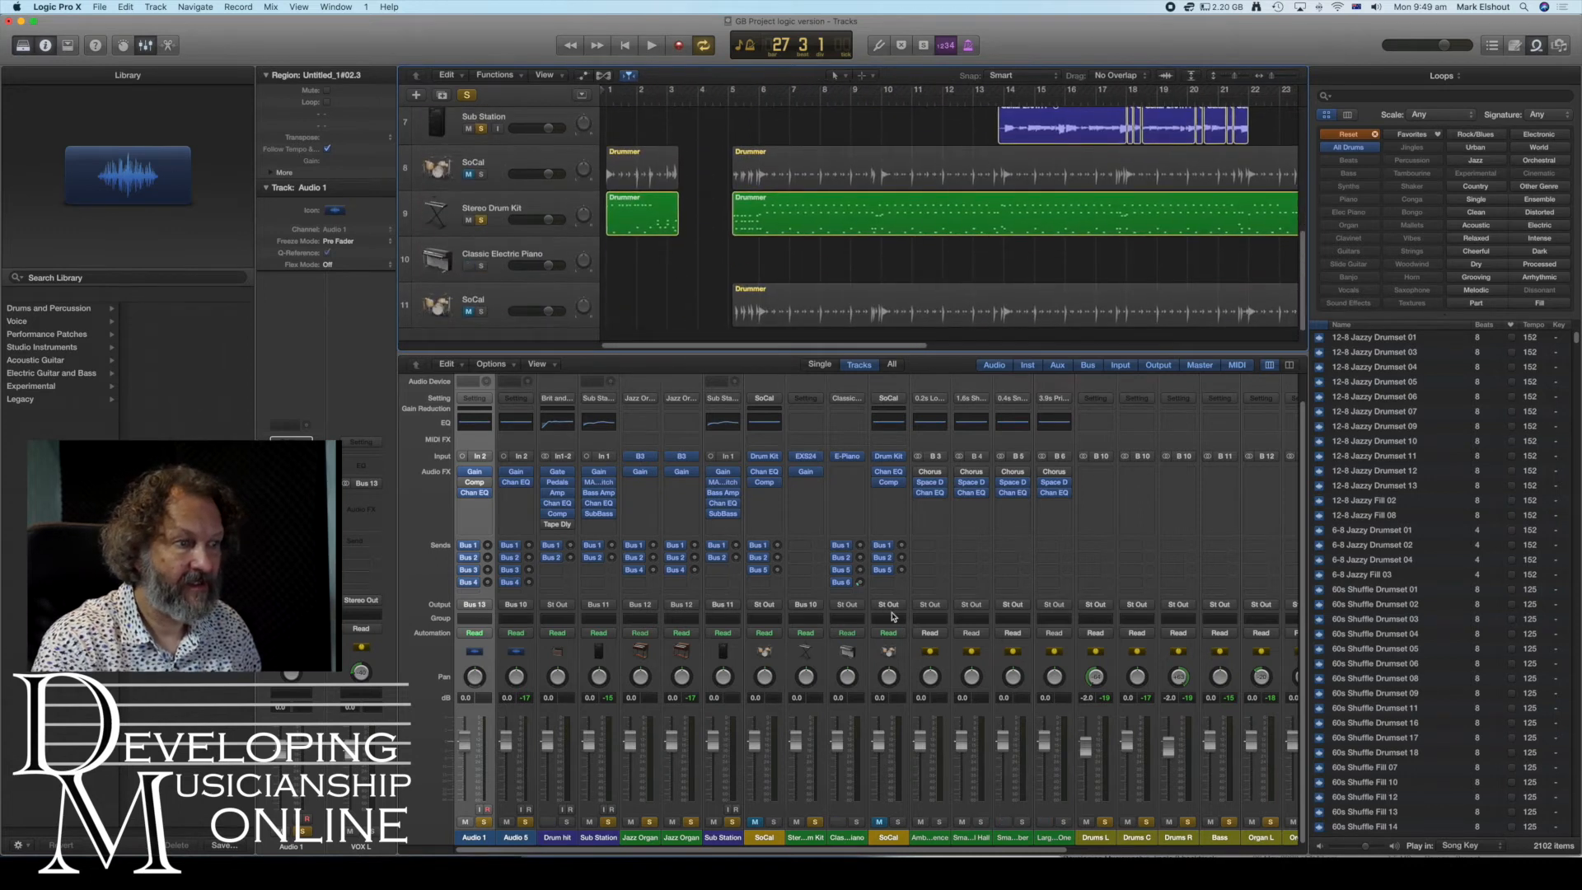
pyautogui.hscroll(4, 1006, 731)
pyautogui.hscroll(3, 1005, 732)
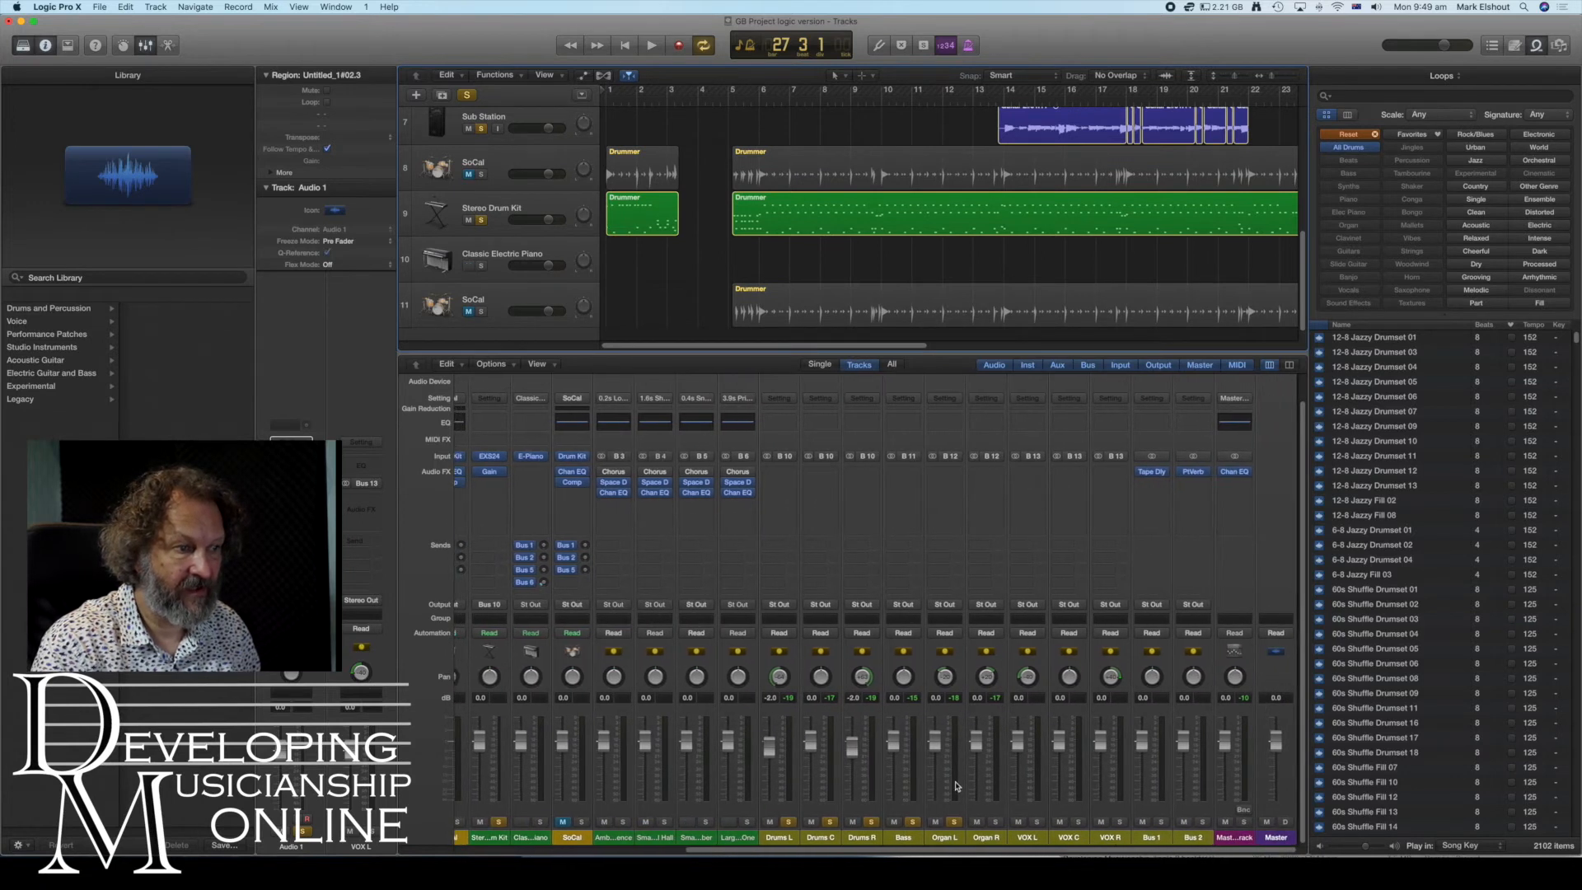
pyautogui.click(997, 822)
pyautogui.click(1039, 823)
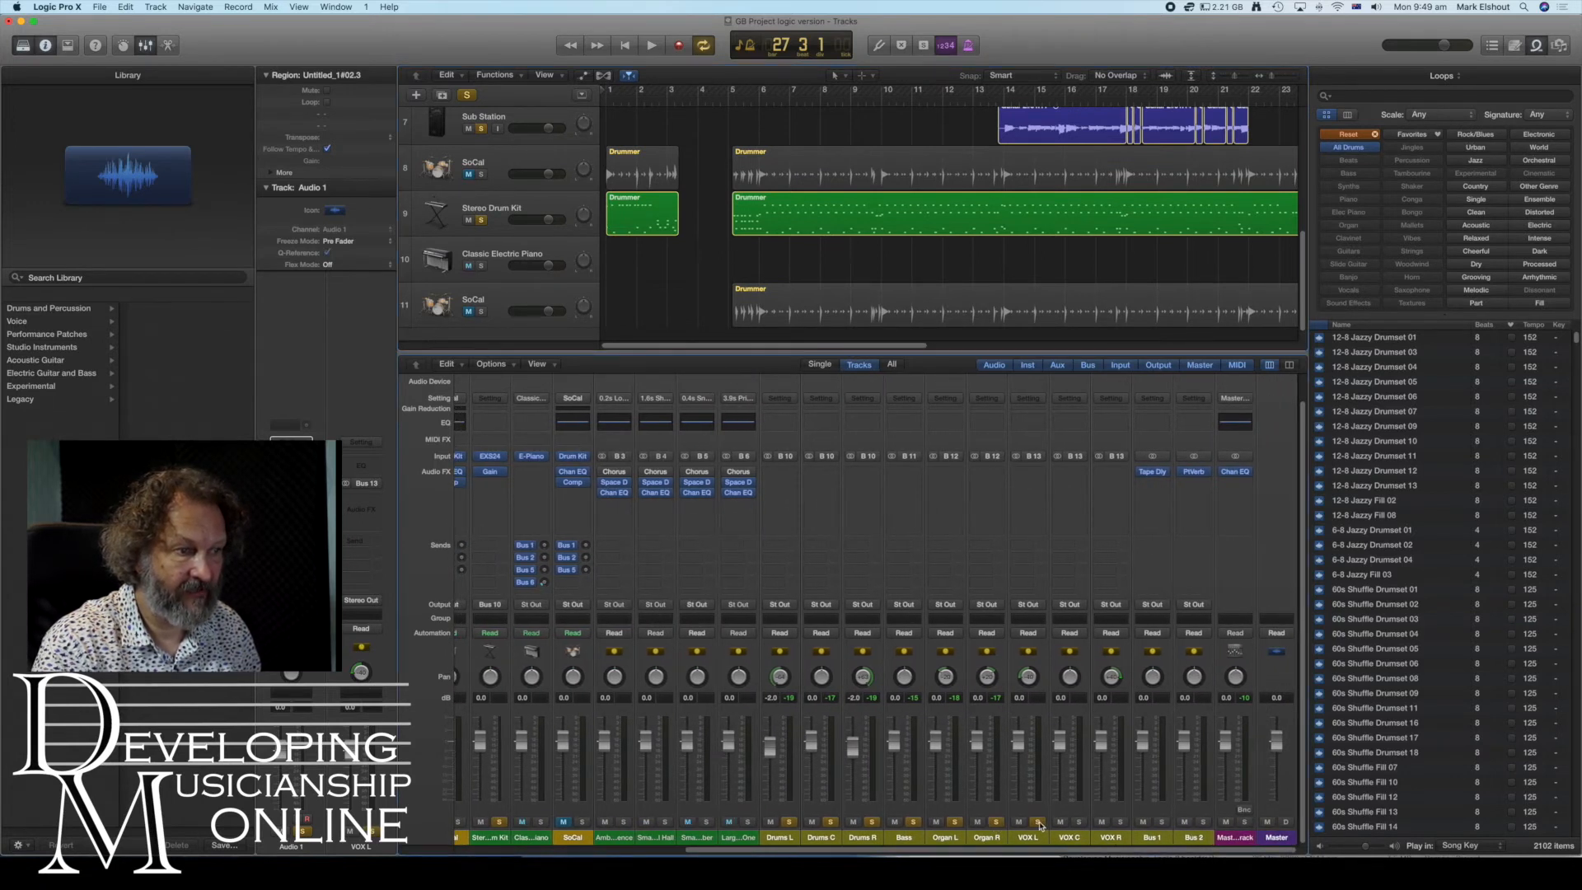
pyautogui.click(1080, 822)
pyautogui.click(1118, 822)
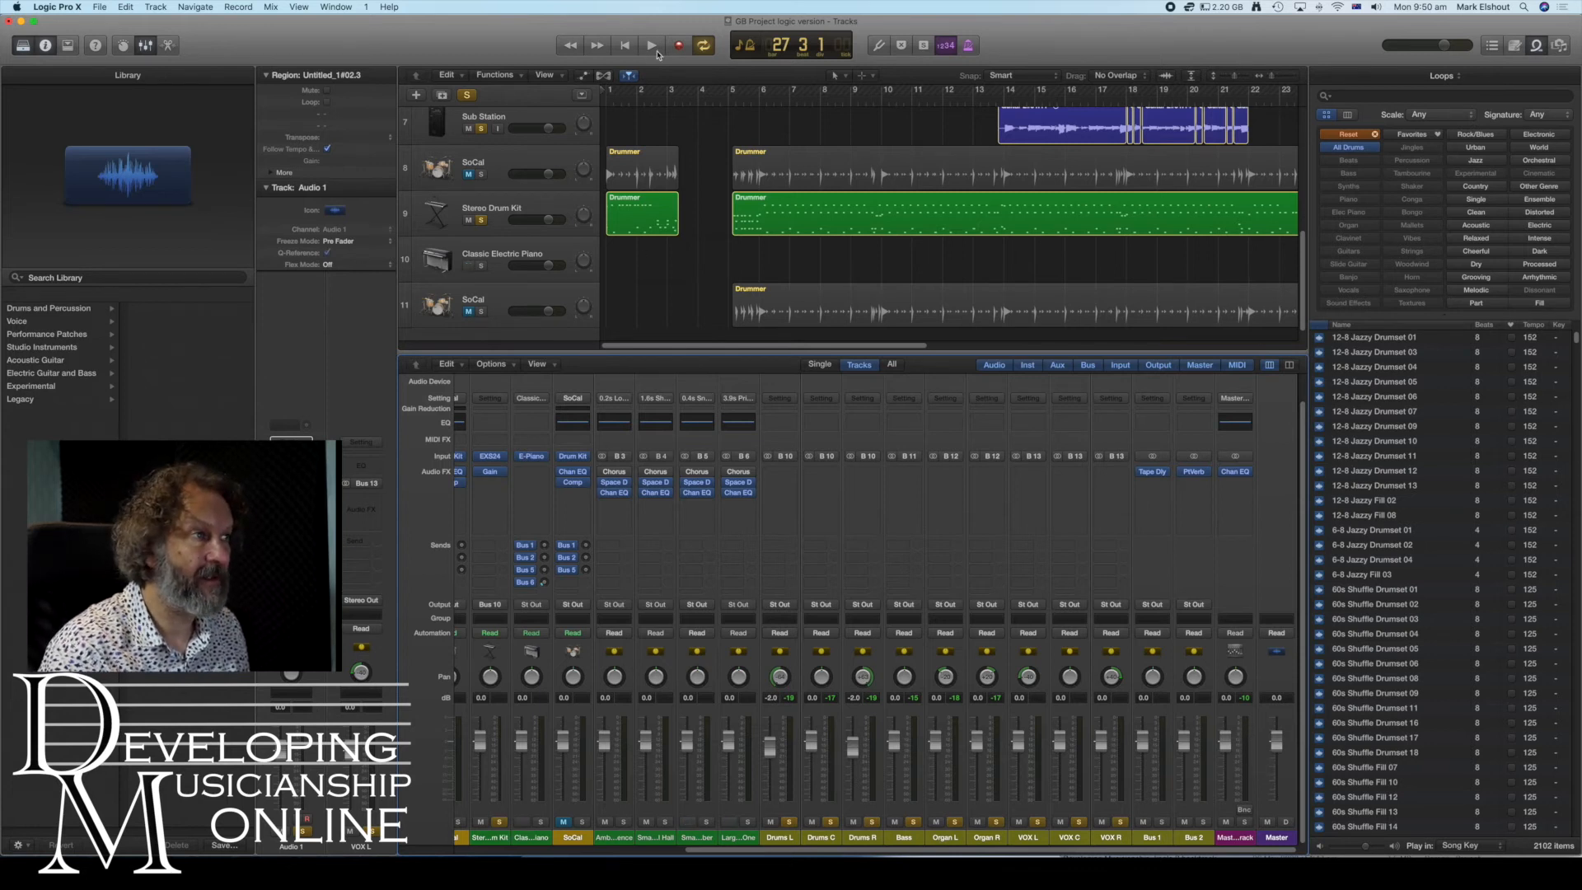
# - Set the cycle range to start at bar 1 and span 42 bars, then play back the song
pyautogui.moveTo(1267, 77); pyautogui.dragTo(1264, 77)
pyautogui.moveTo(931, 90); pyautogui.dragTo(610, 90)
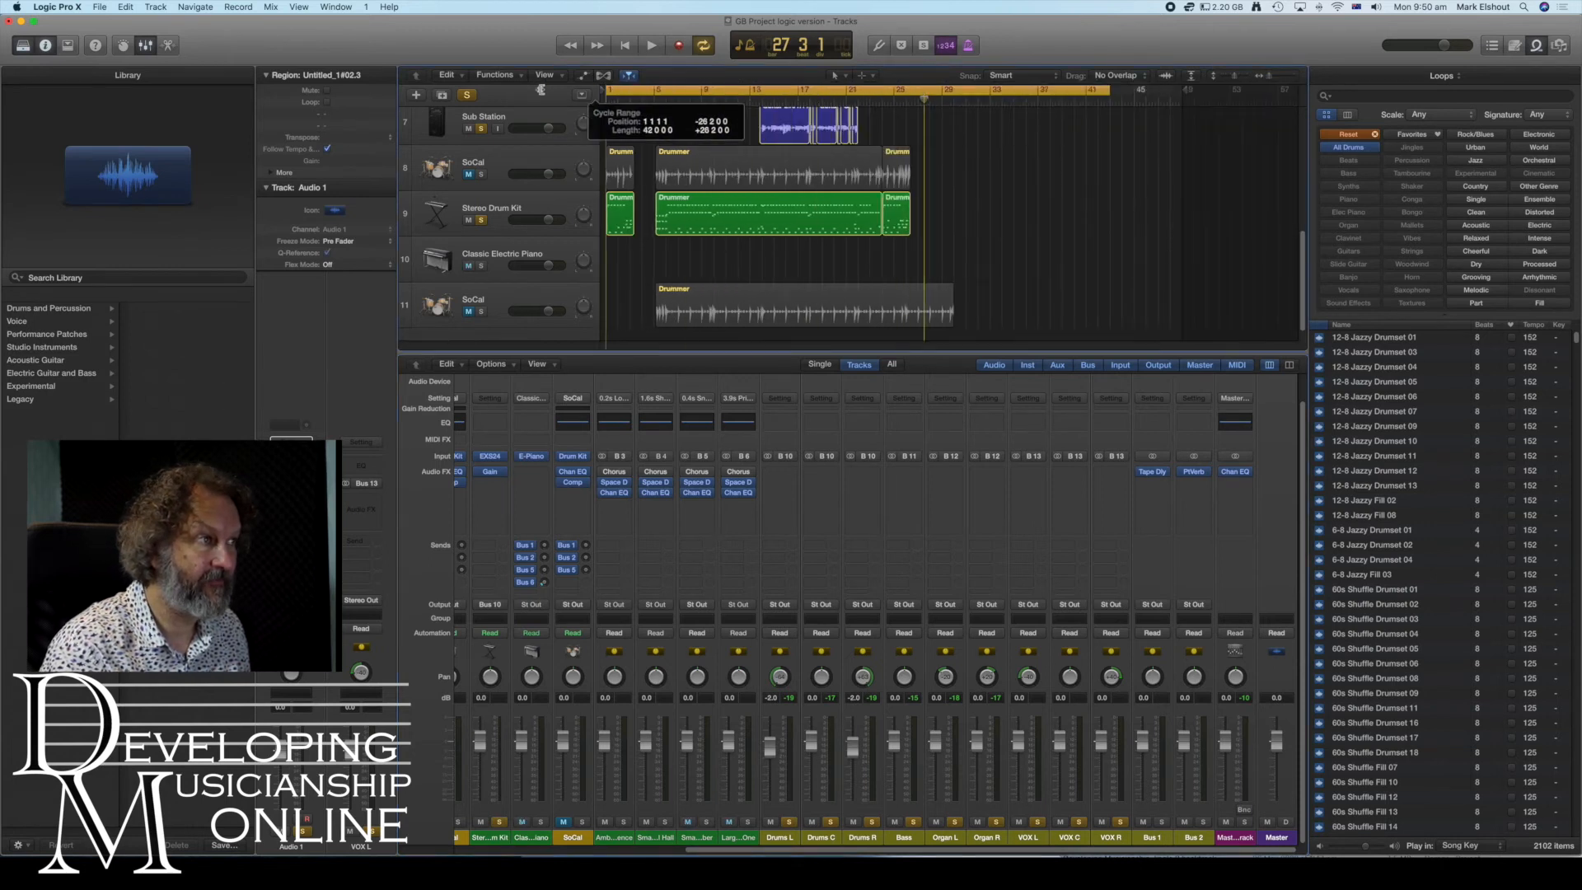
pyautogui.click(651, 46)
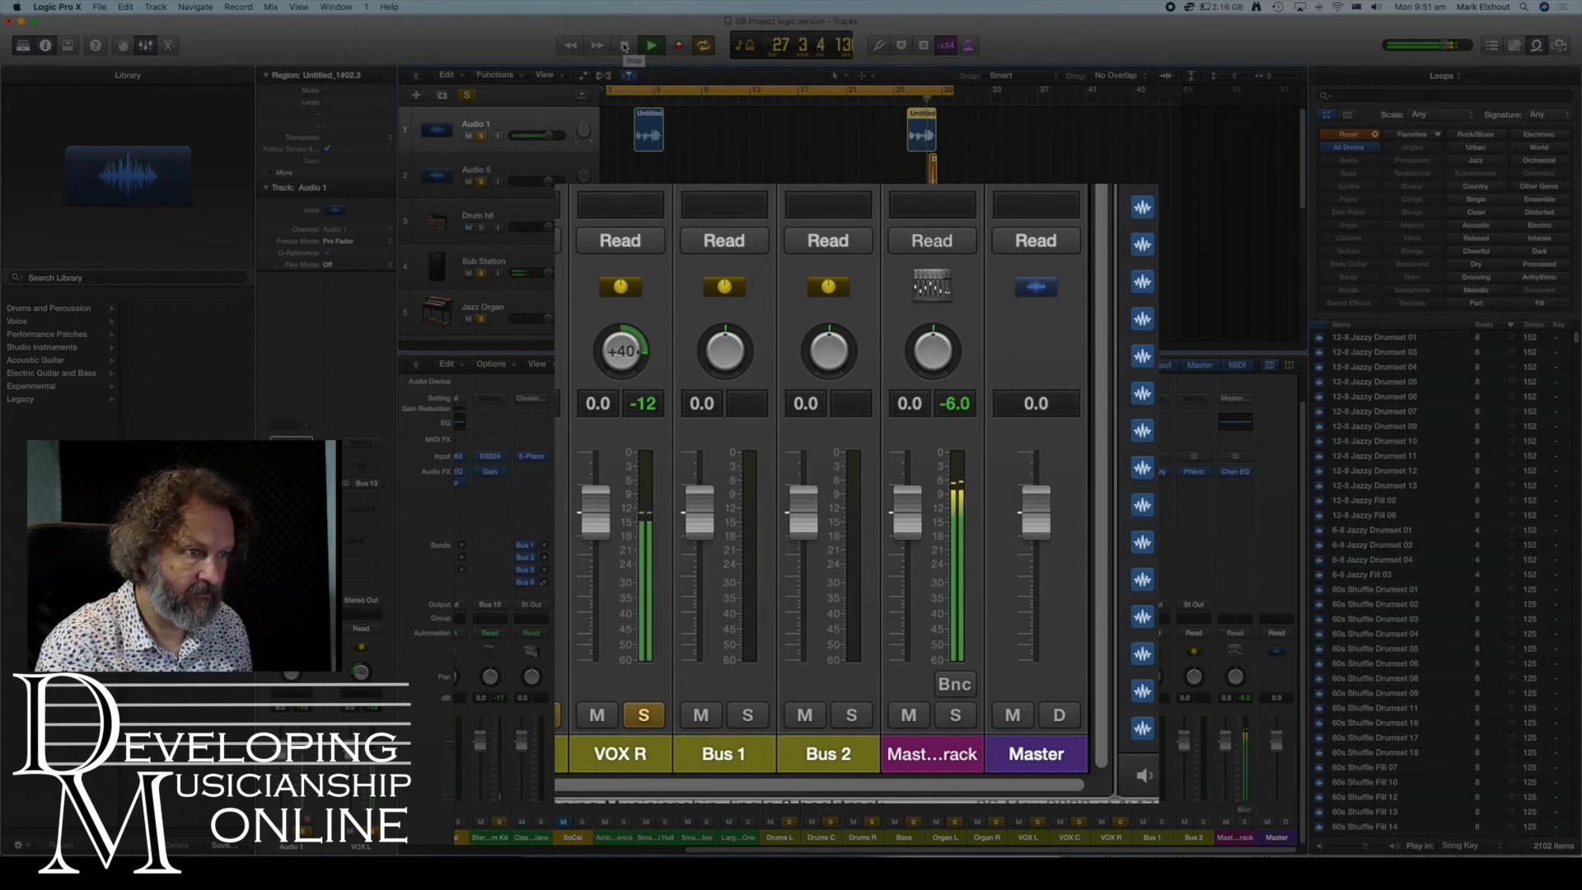
pyautogui.click(624, 45)
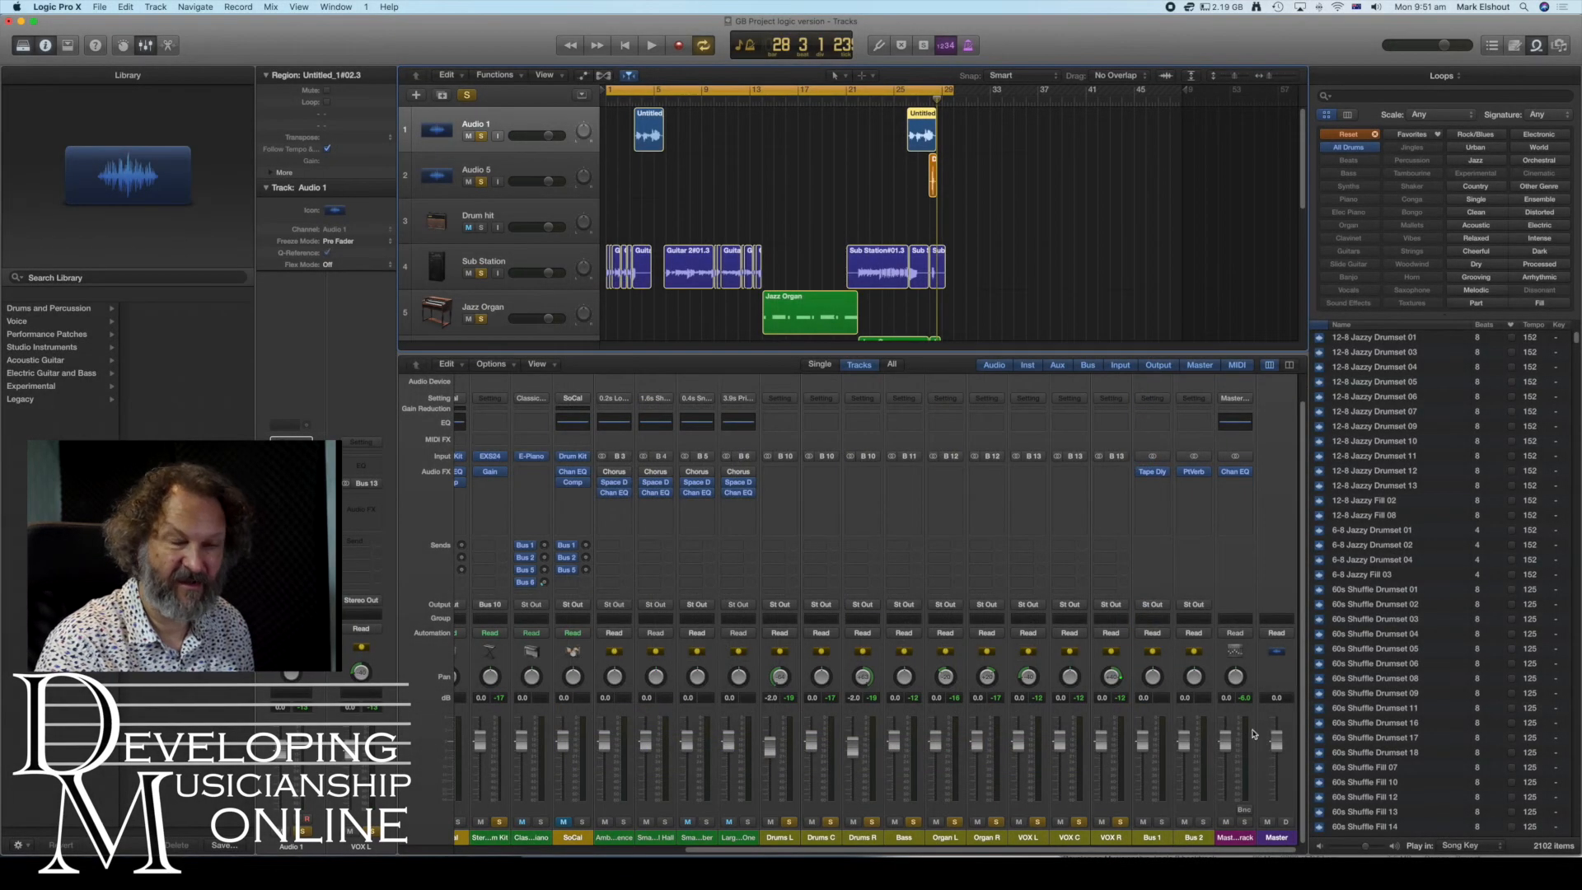
pyautogui.click(1245, 483)
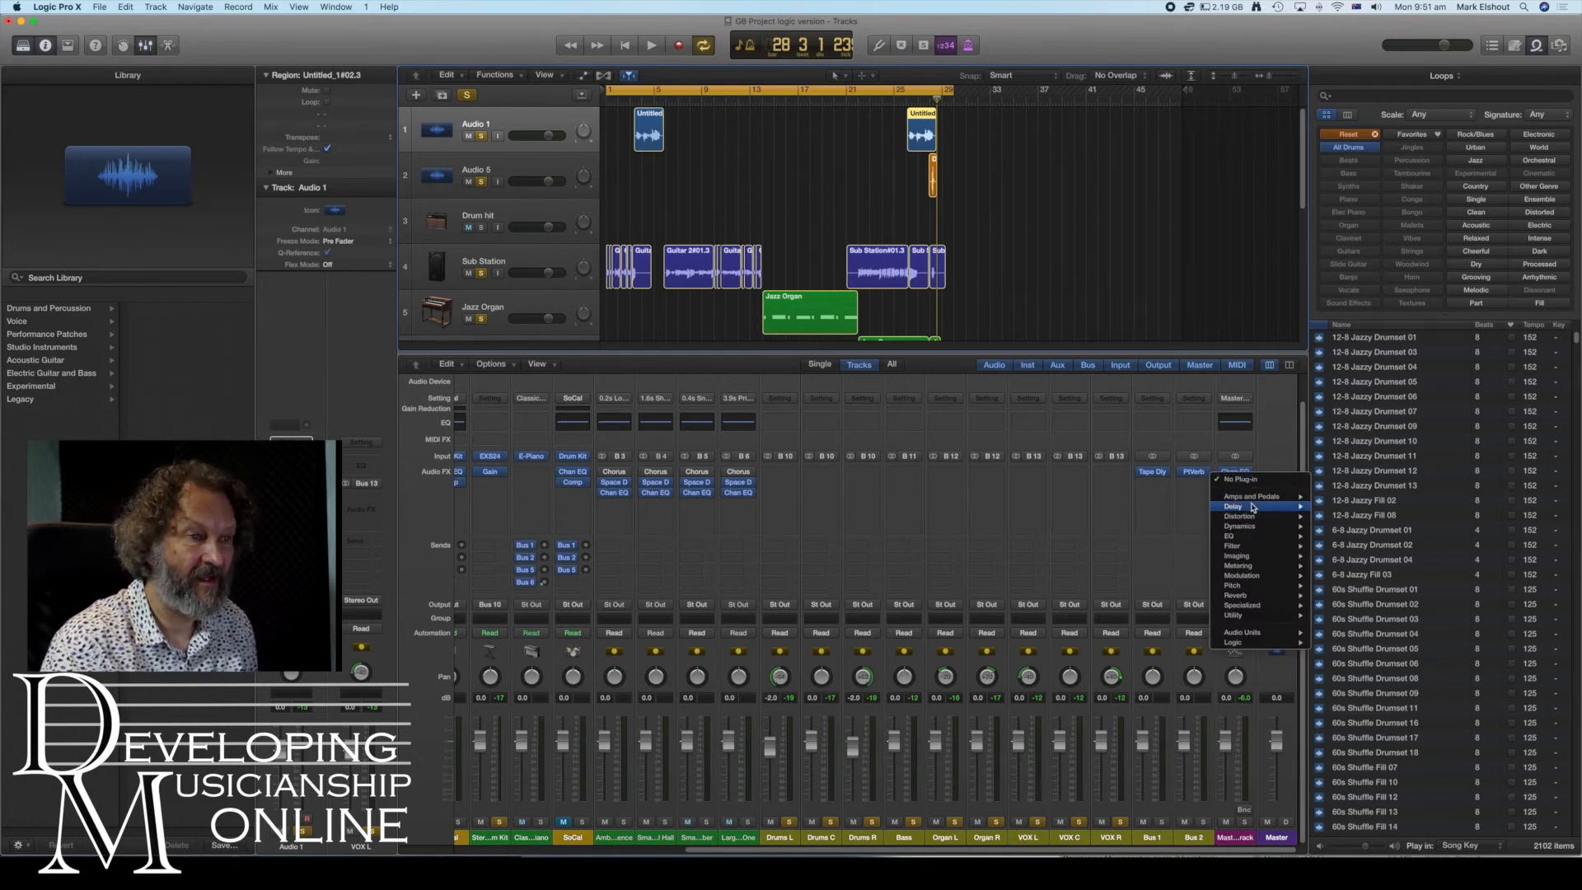
pyautogui.moveTo(1262, 522)
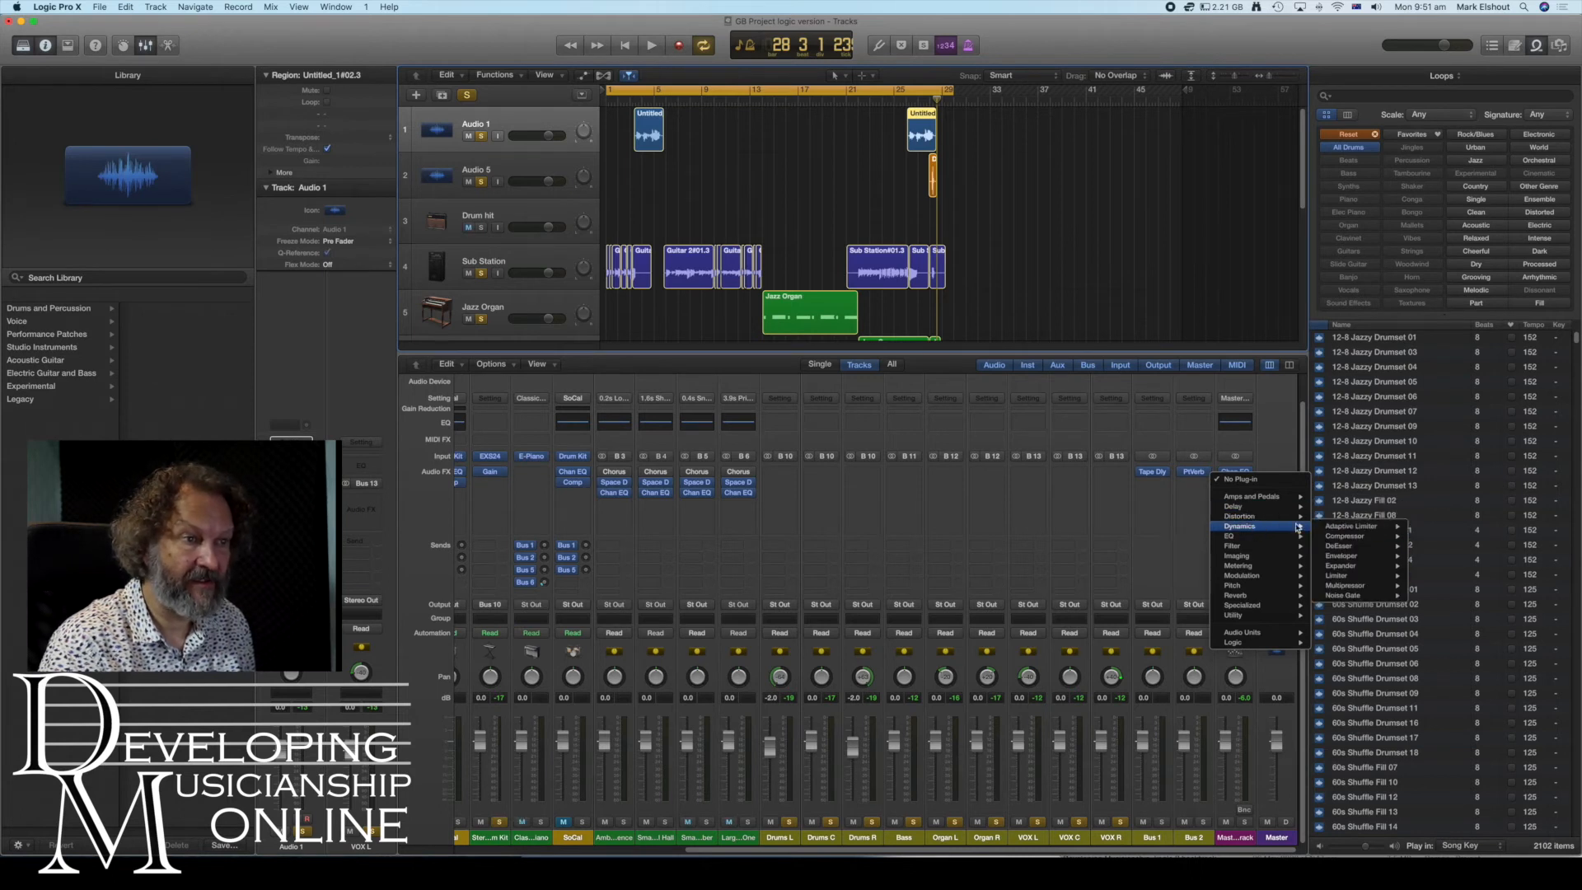
pyautogui.click(1127, 497)
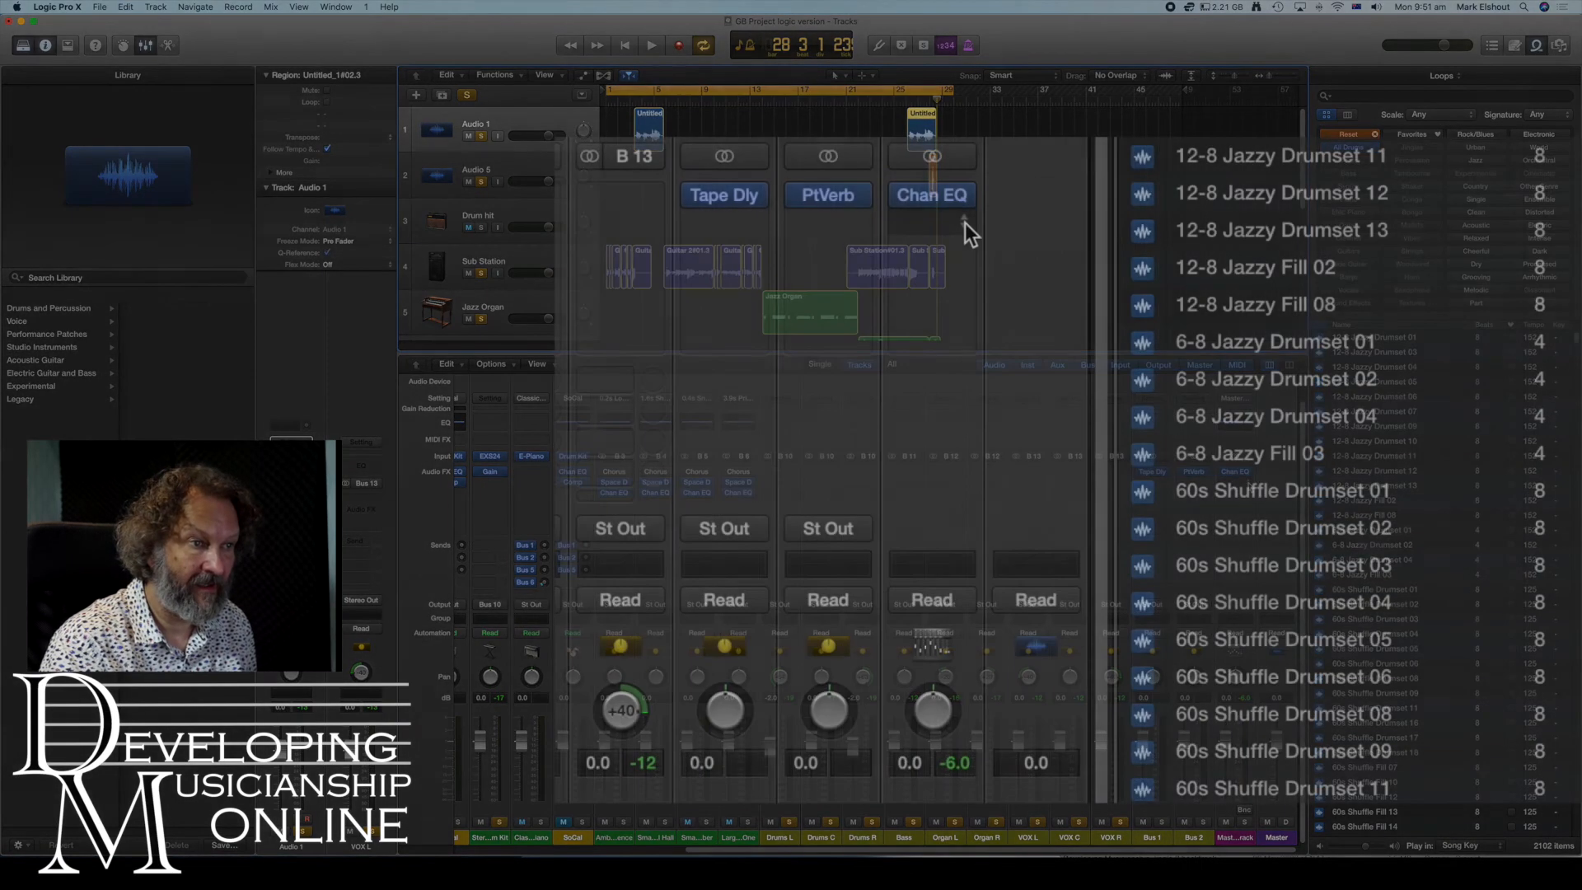
# - Insert a Limiter plug-in on the Master strip's audio effect slot
pyautogui.click(966, 223)
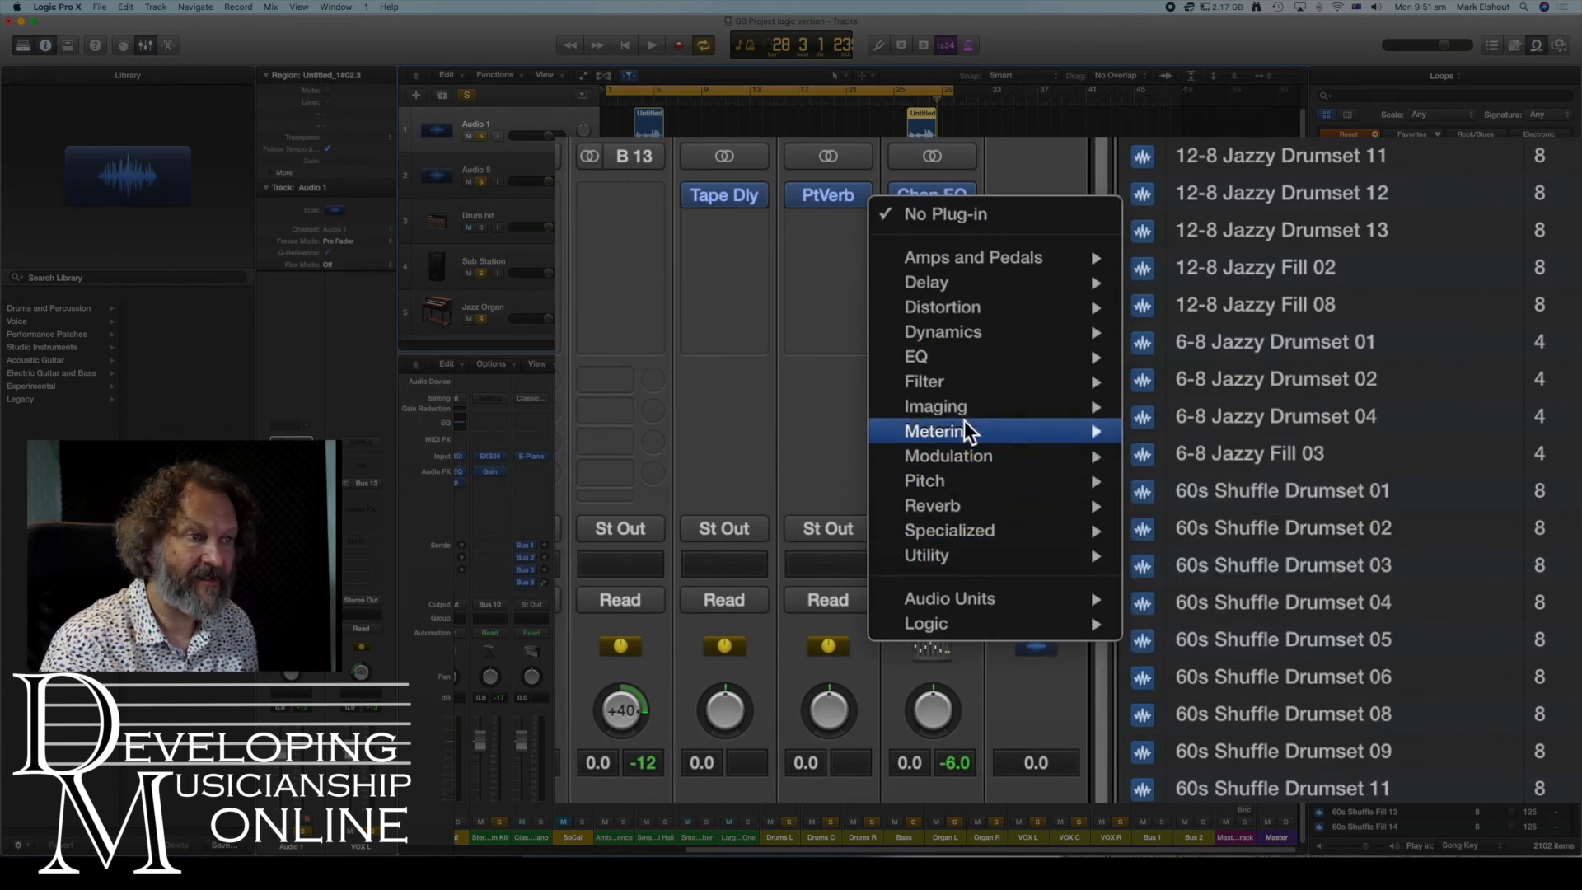
pyautogui.moveTo(961, 414)
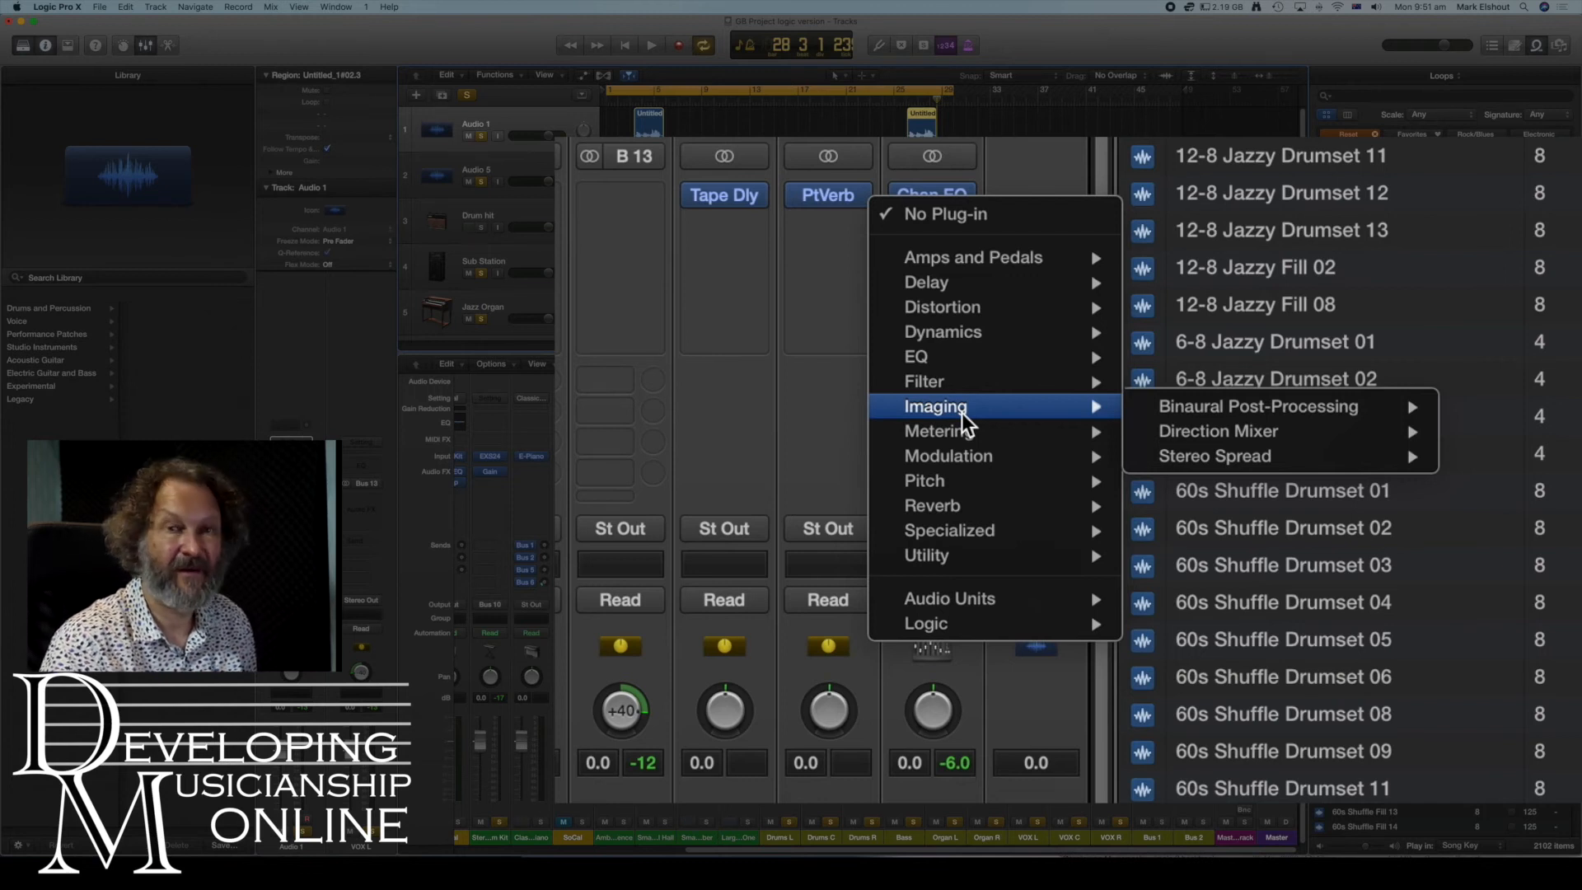
pyautogui.moveTo(994, 334)
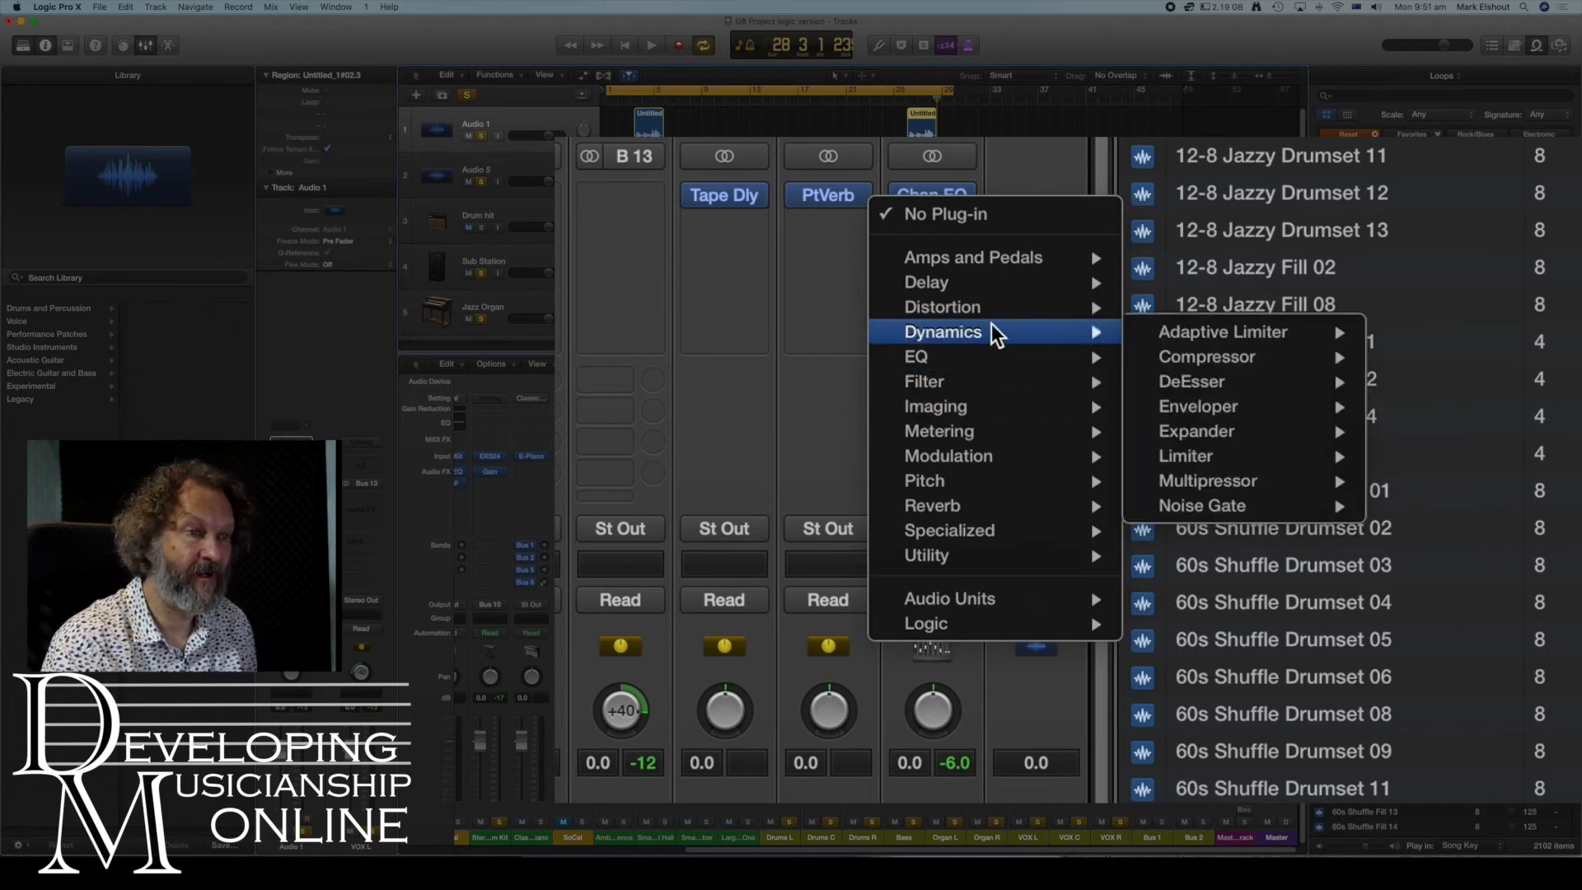
pyautogui.click(1248, 455)
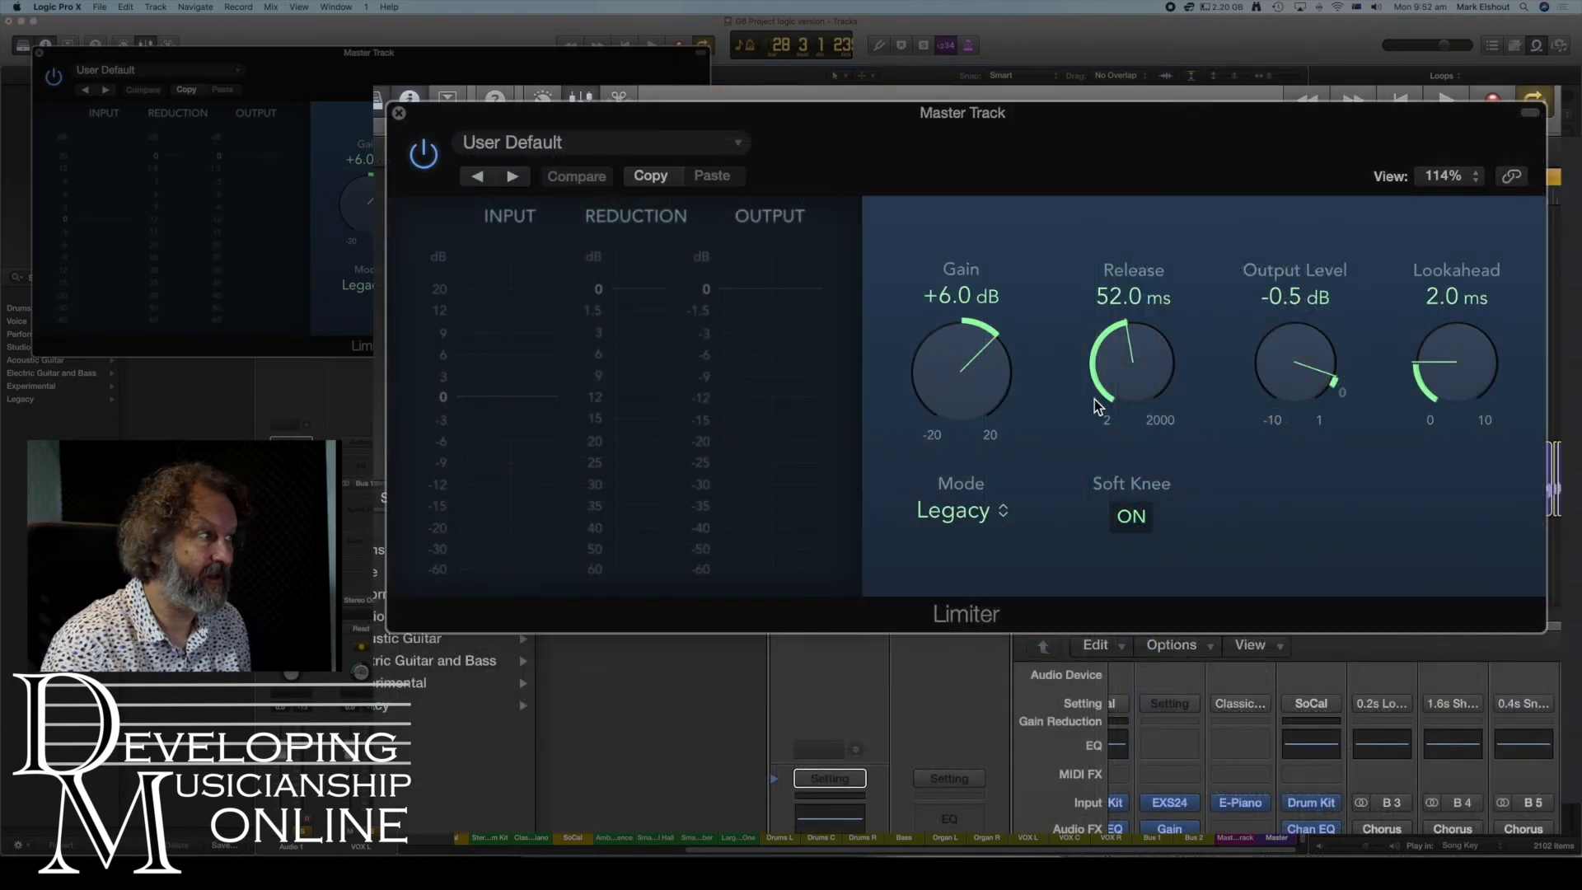
# - Load the NEW Master Levels preset into the Limiter
pyautogui.click(740, 145)
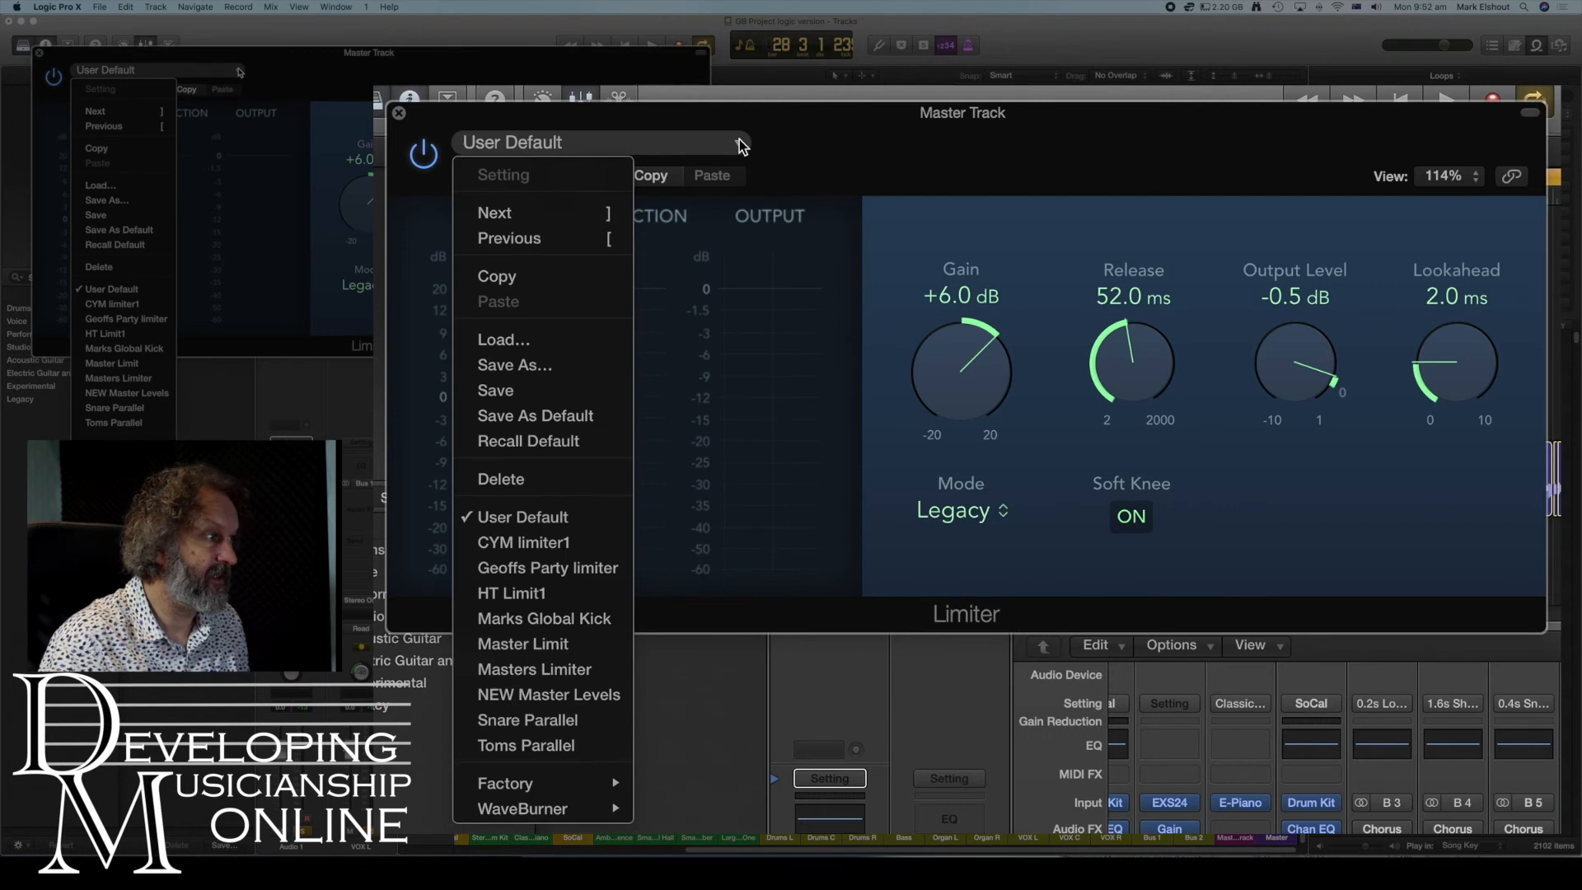
pyautogui.click(532, 696)
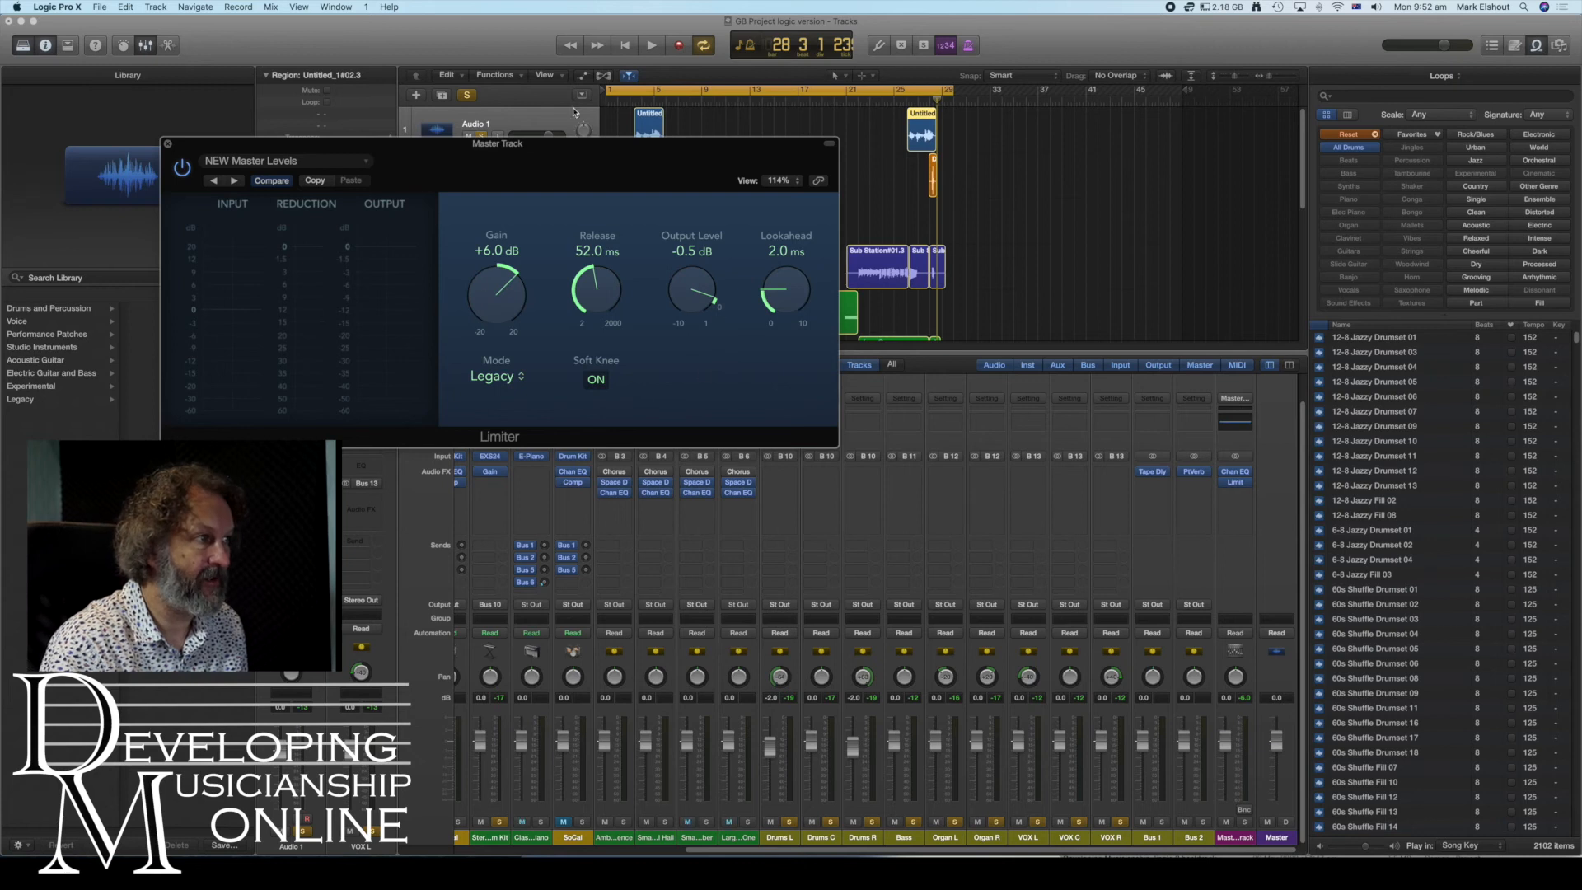
# - Play back the song to check the Limiter's input and output levels
pyautogui.click(654, 46)
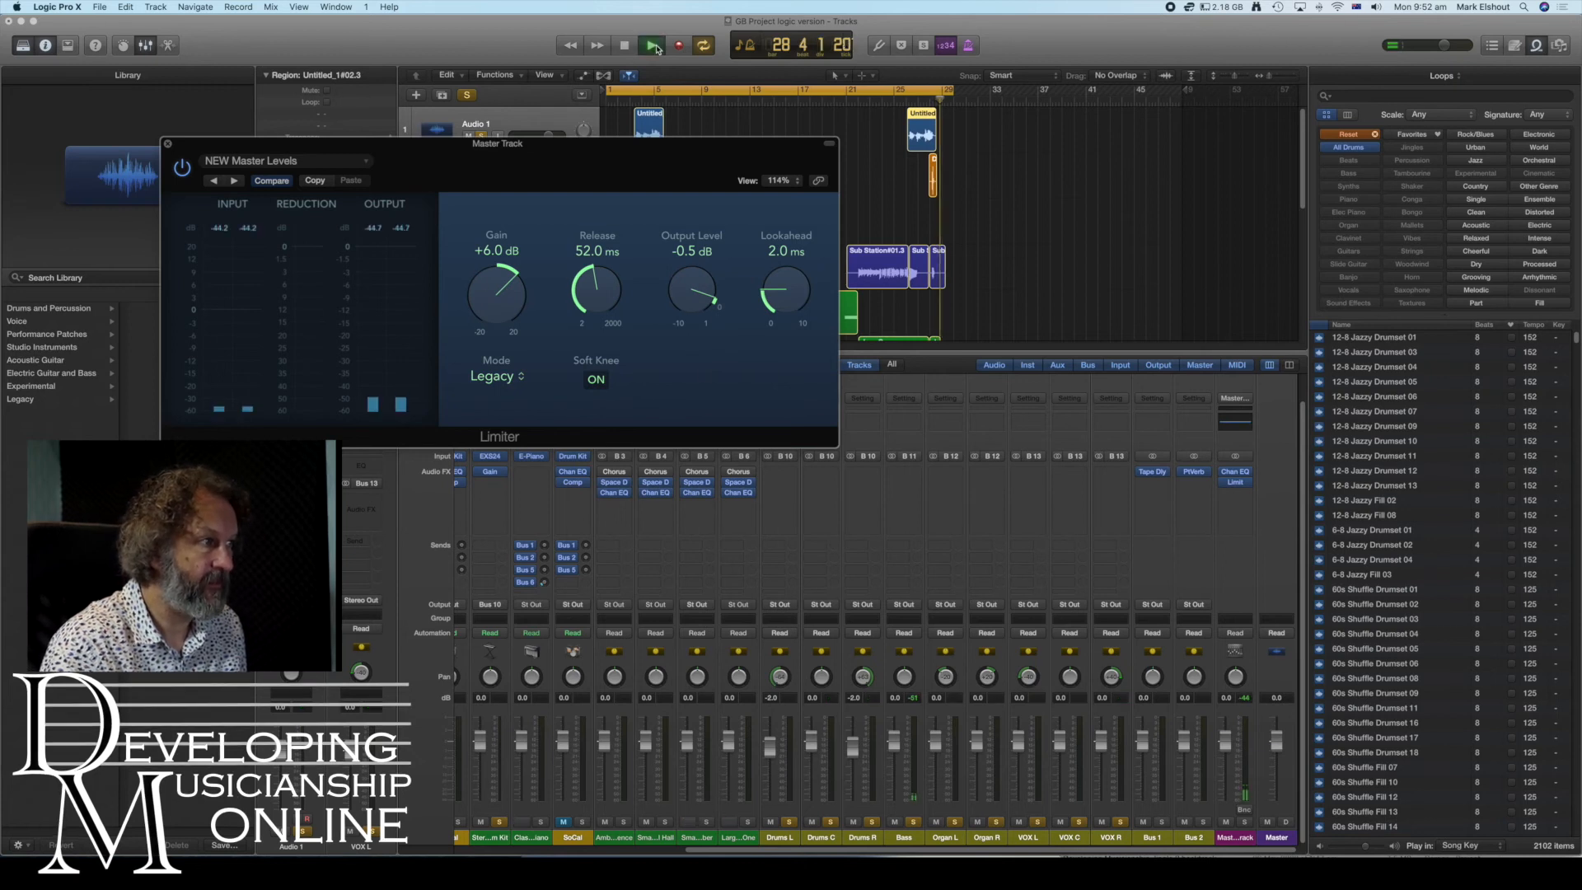
pyautogui.click(651, 47)
pyautogui.click(651, 47)
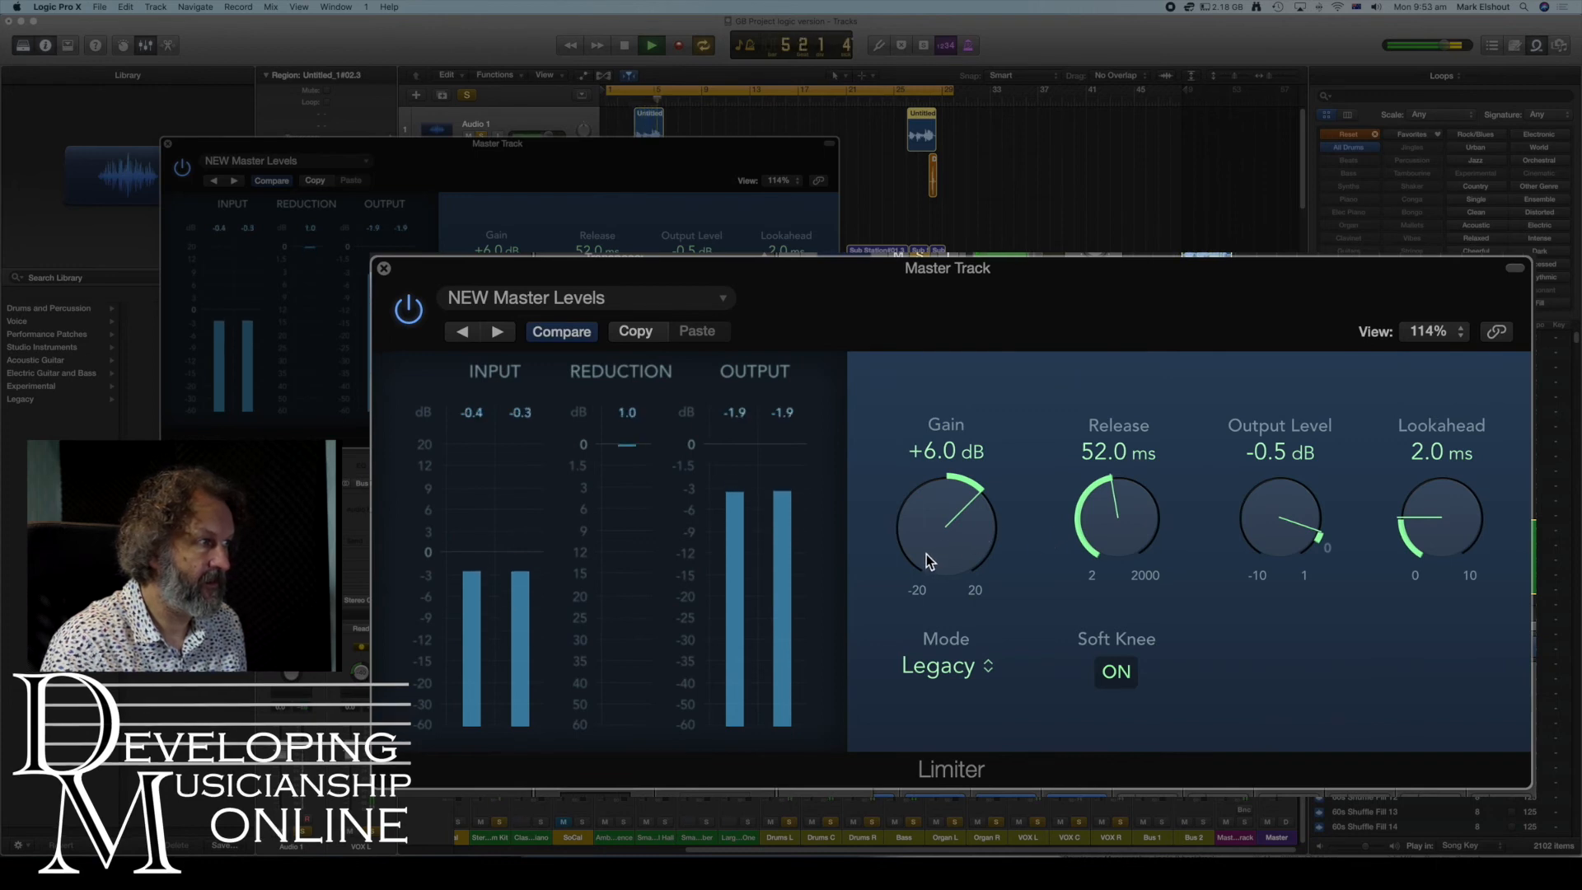
pyautogui.click(623, 47)
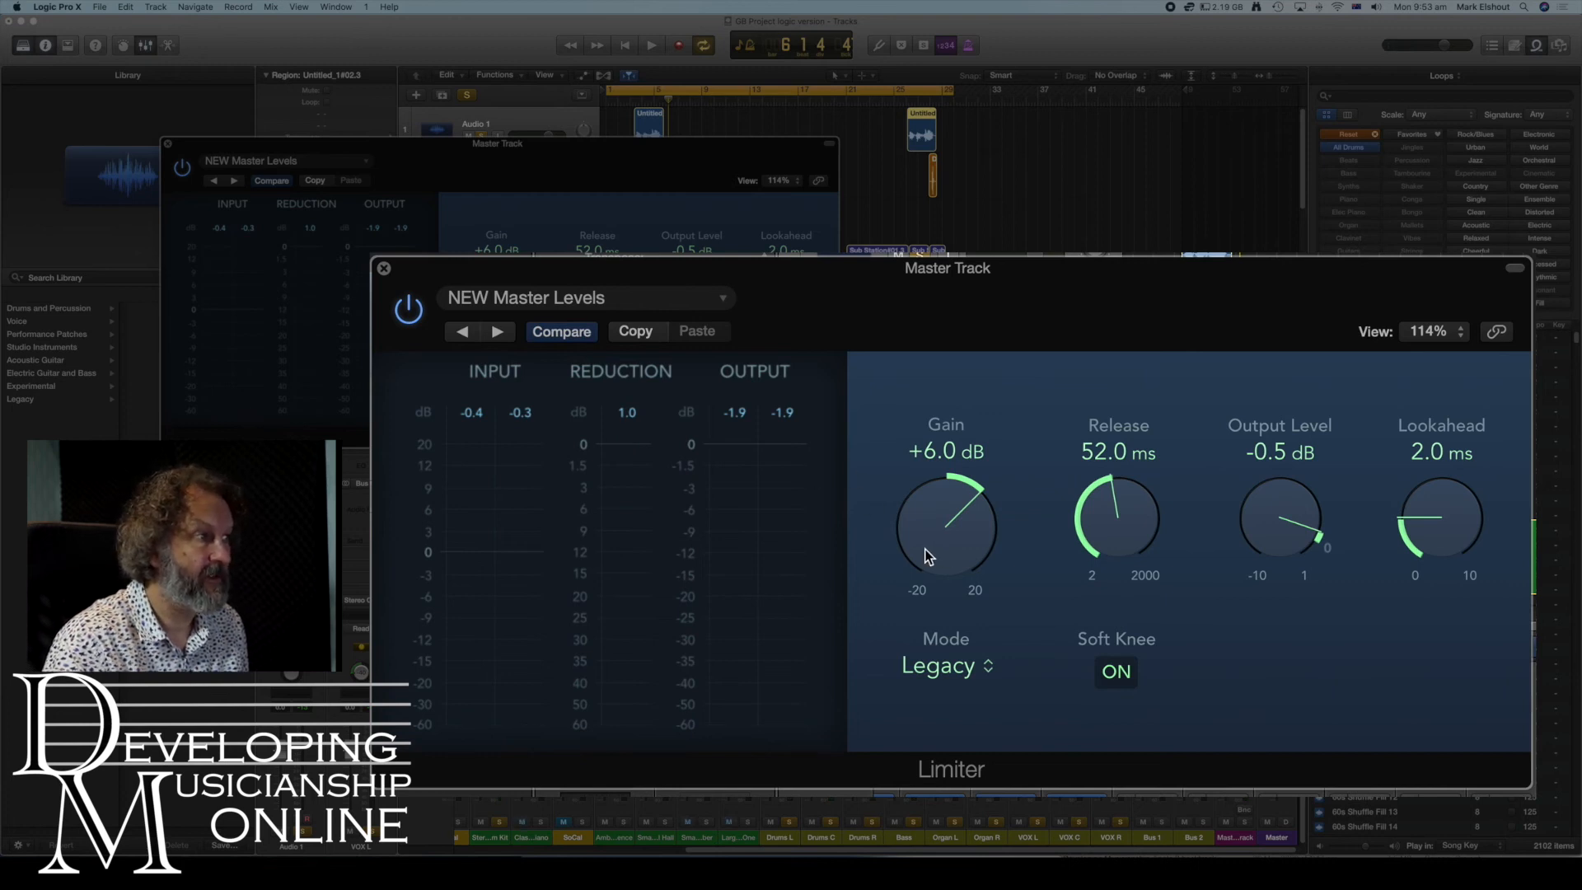
# - Raise the Limiter gain to +8.0 dB and play back the song from the start
pyautogui.moveTo(925, 547); pyautogui.dragTo(922, 525)
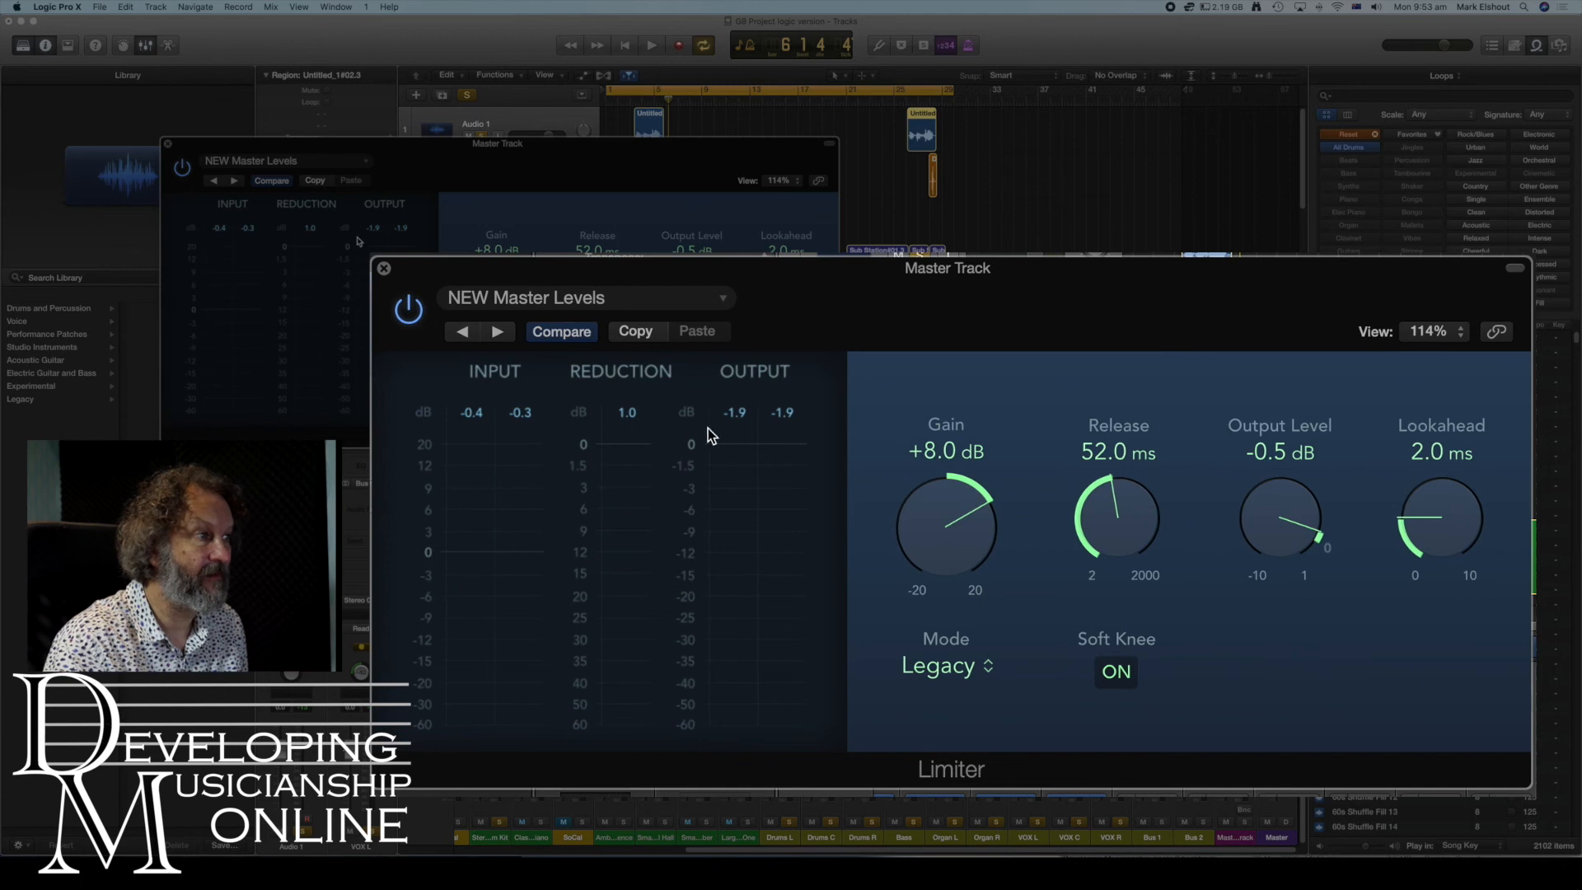
pyautogui.click(627, 47)
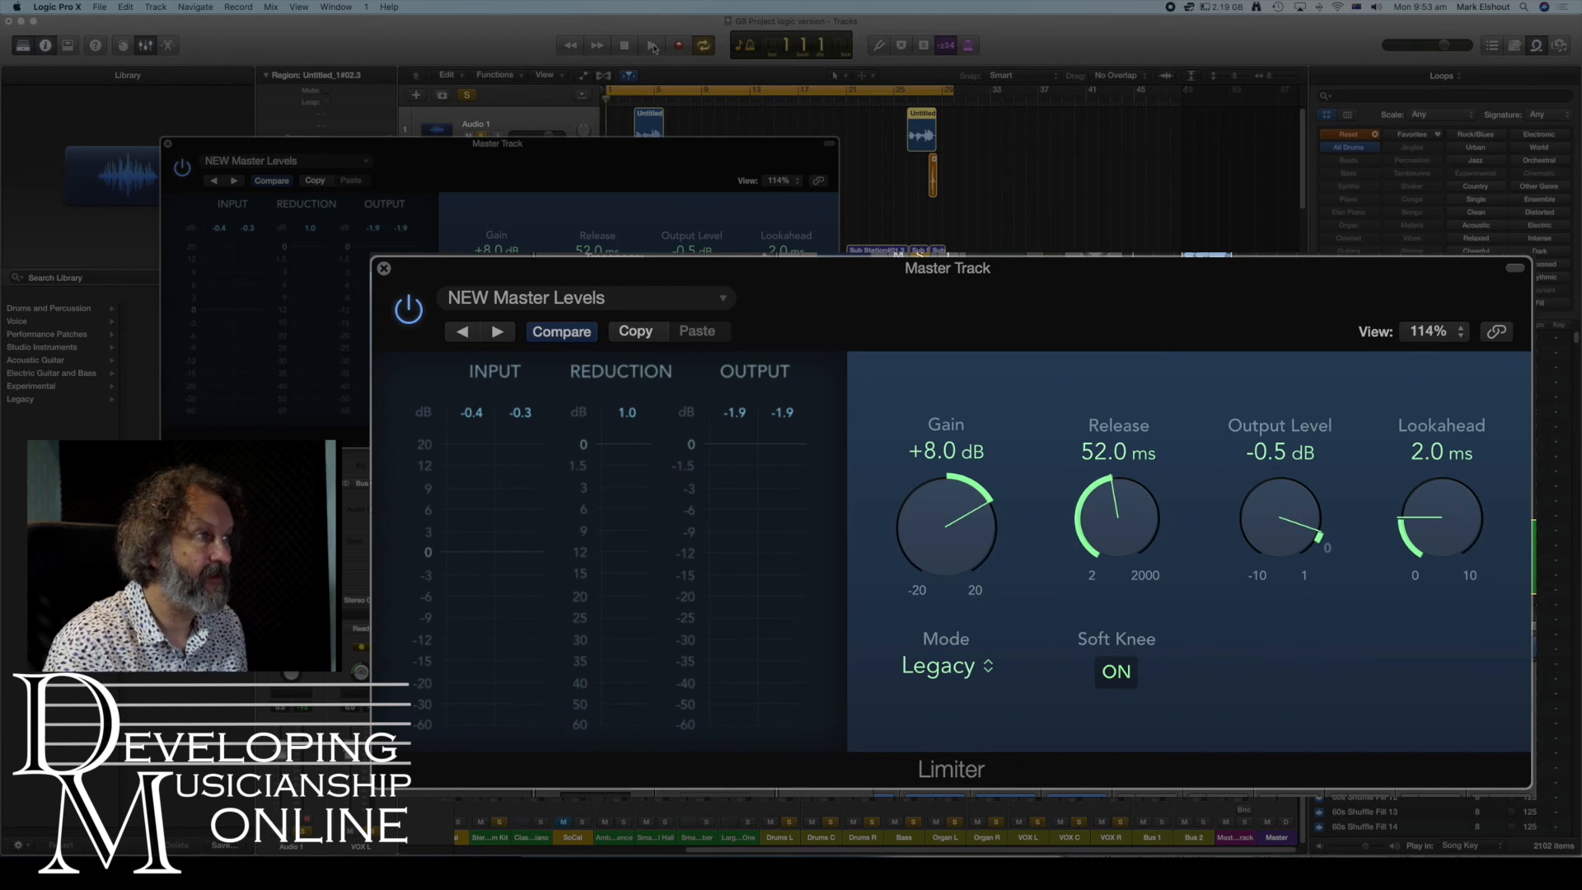
pyautogui.click(653, 47)
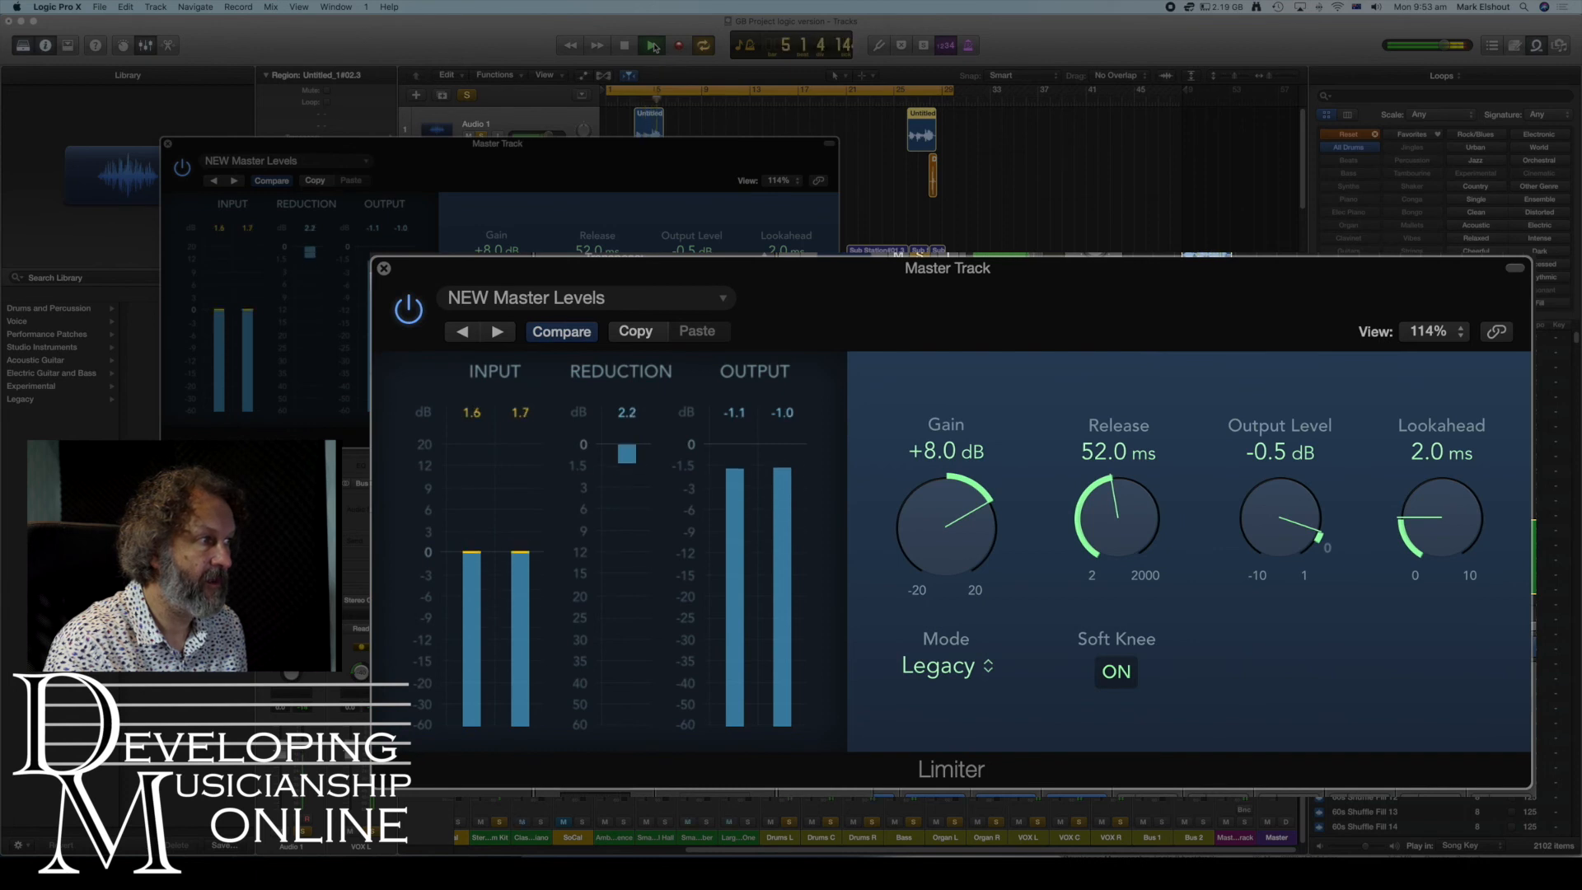
pyautogui.click(625, 46)
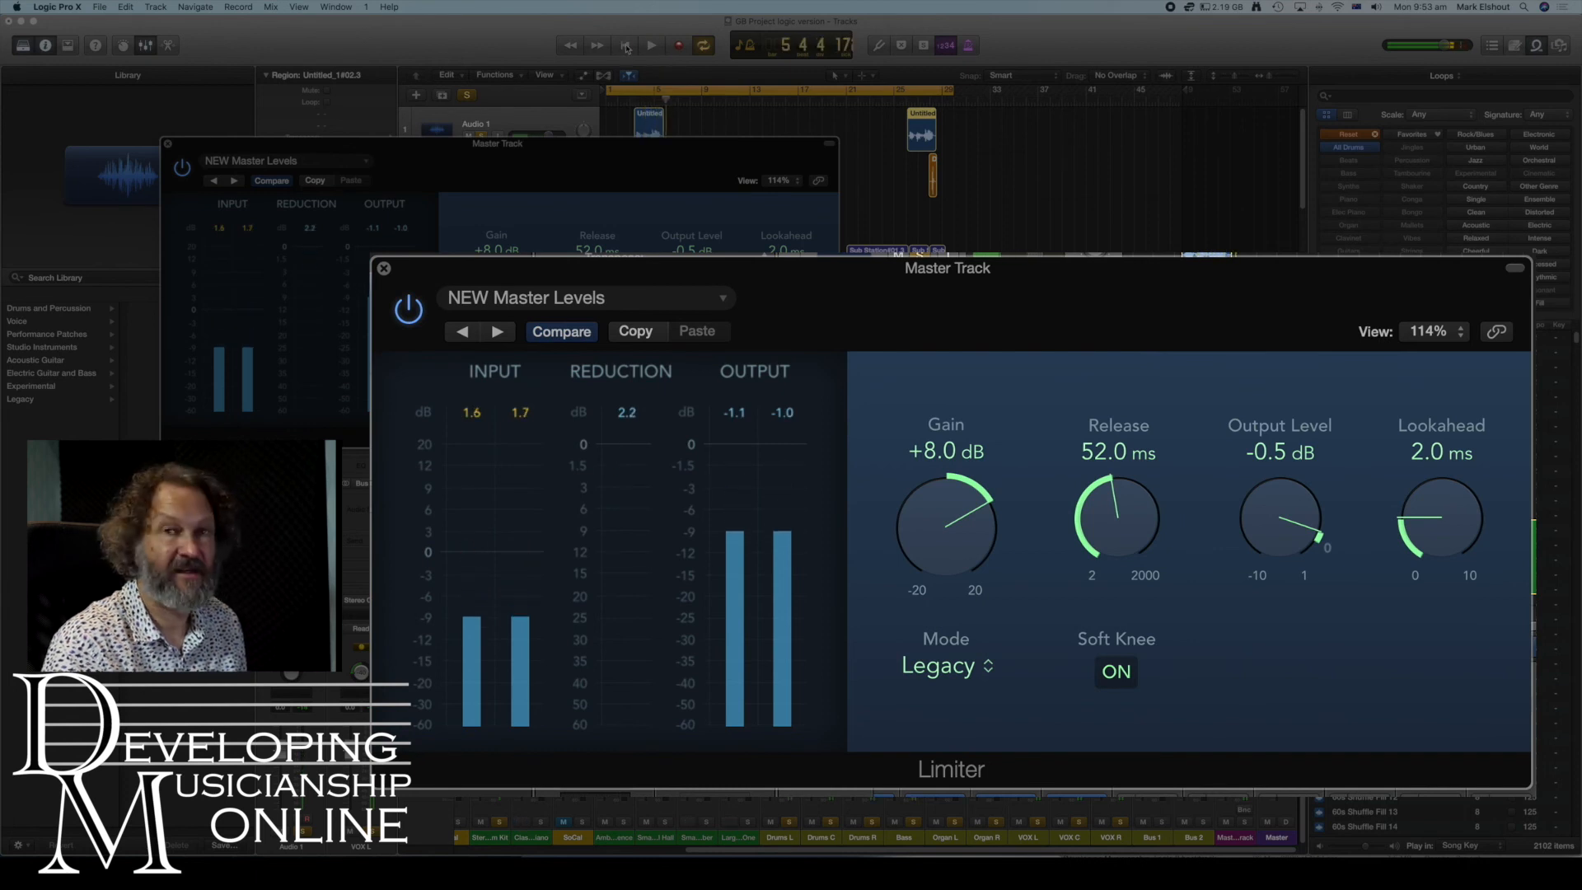
# - Raise the Limiter gain to +9.0 dB and play back the song to audition it
pyautogui.moveTo(928, 546); pyautogui.dragTo(927, 533)
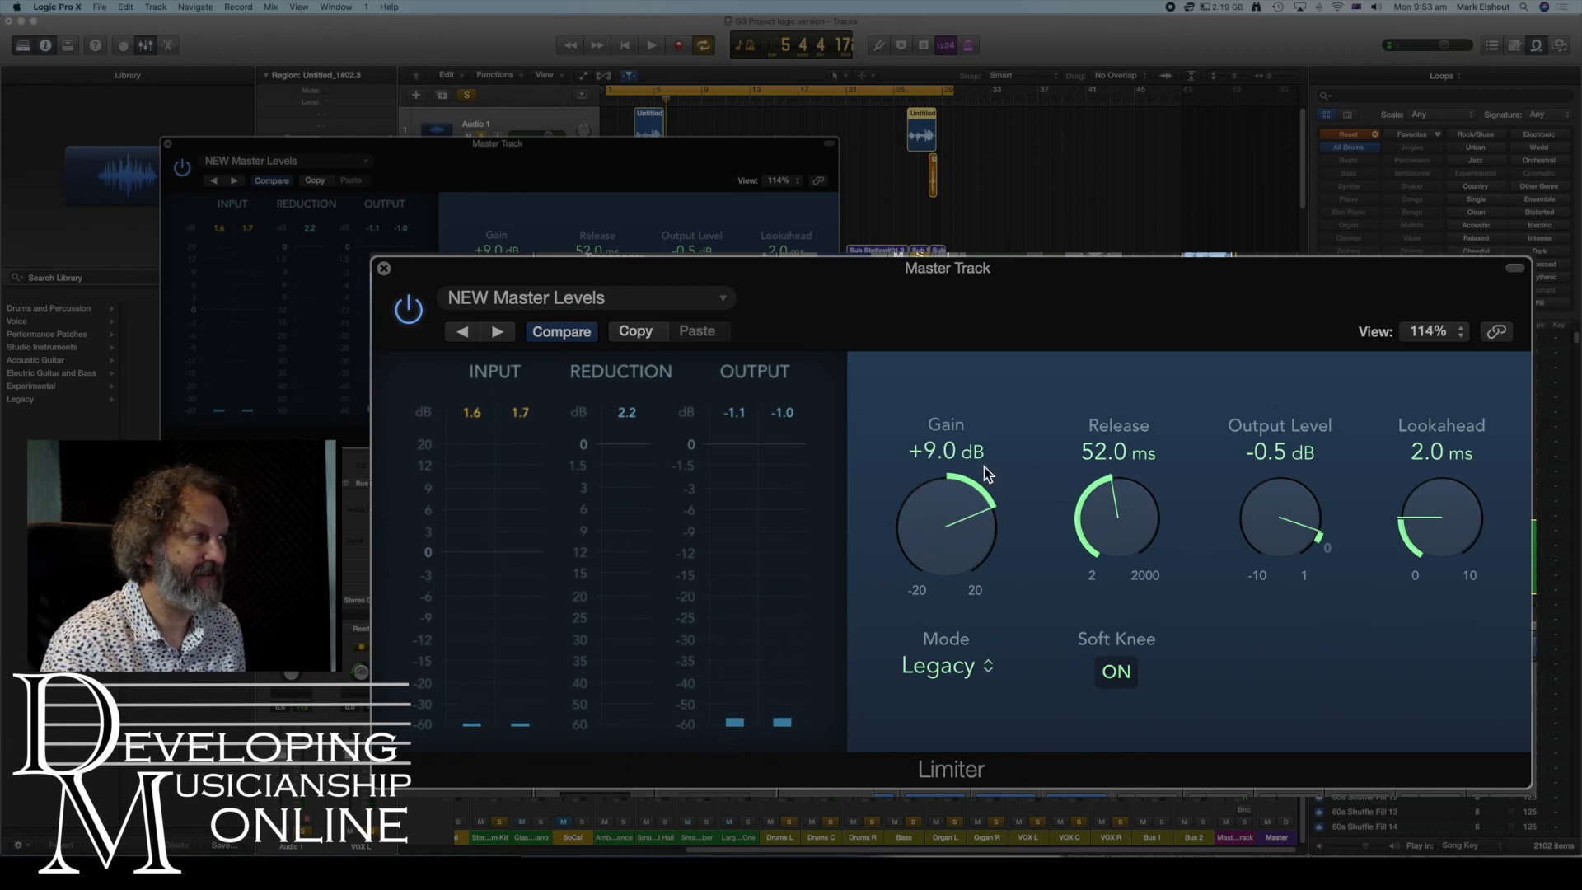
pyautogui.click(628, 46)
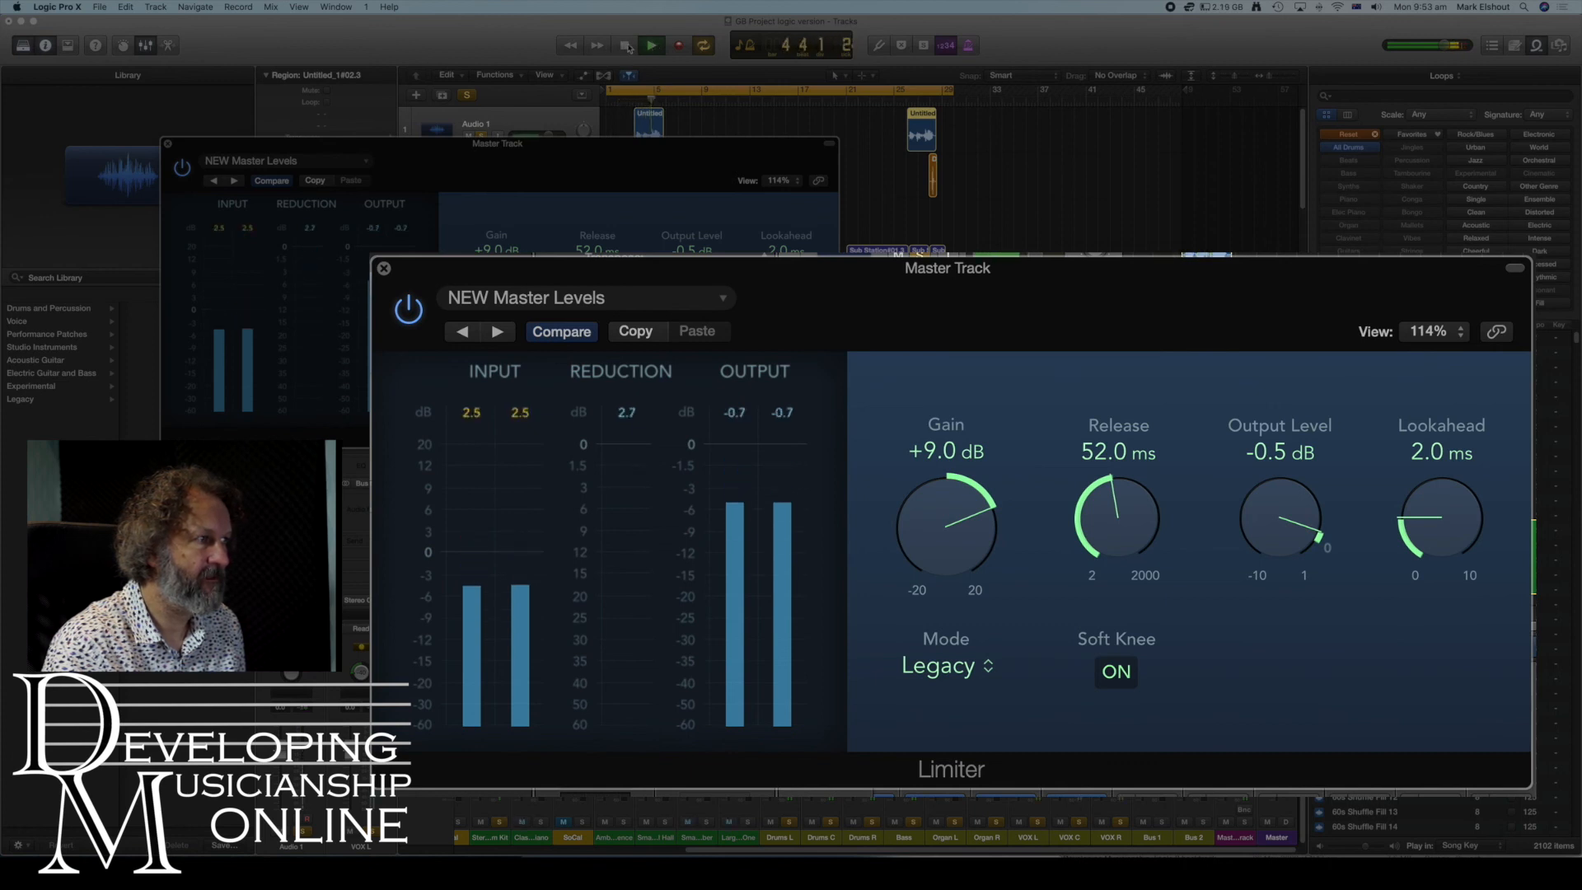
pyautogui.click(628, 47)
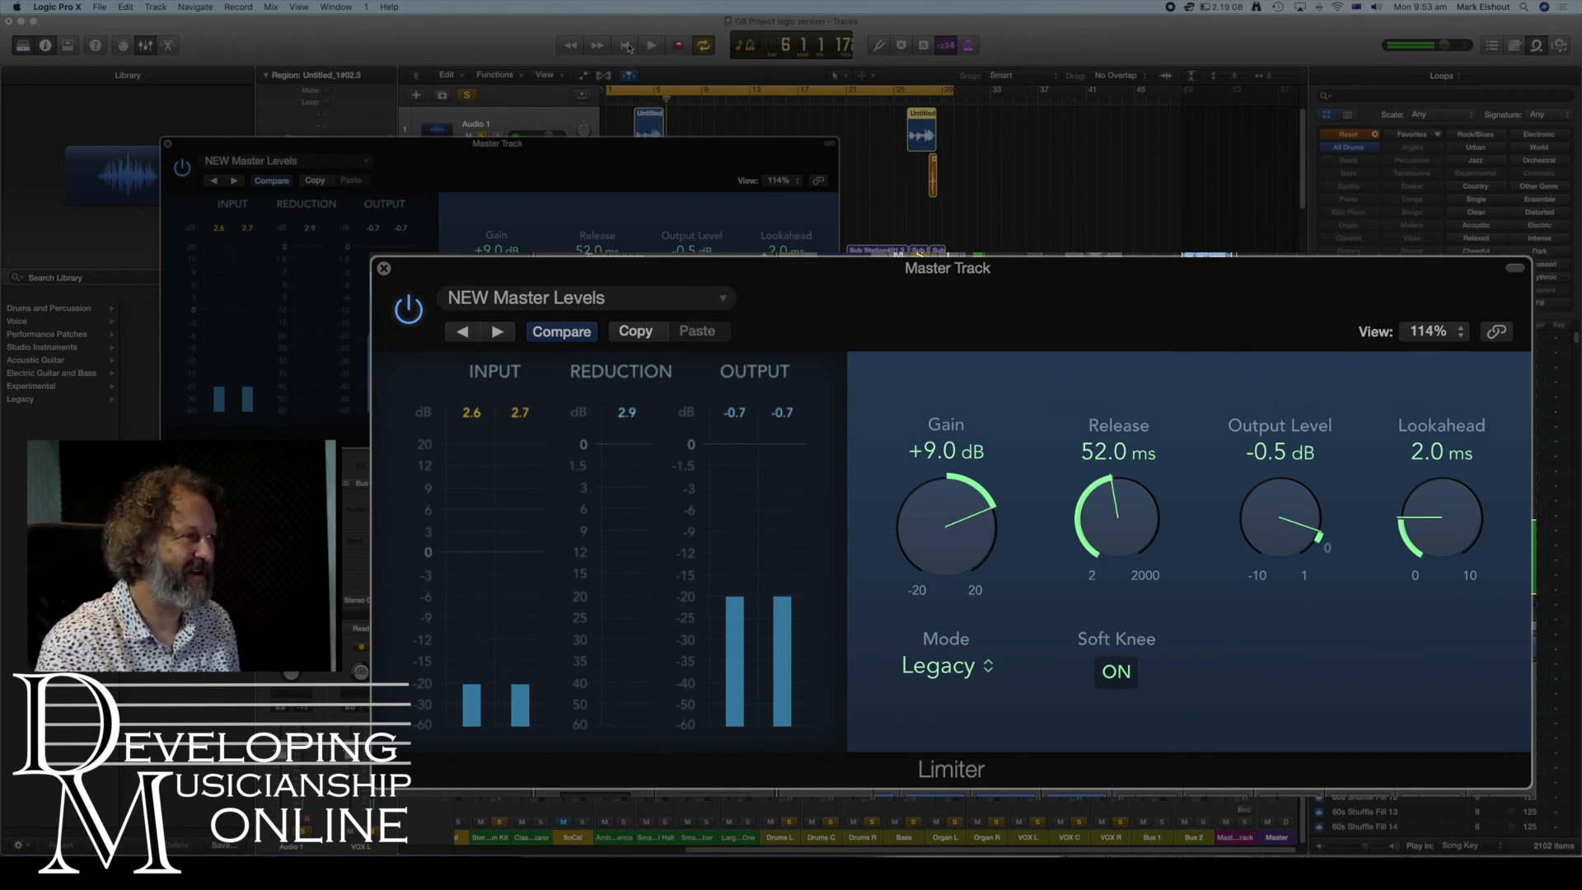